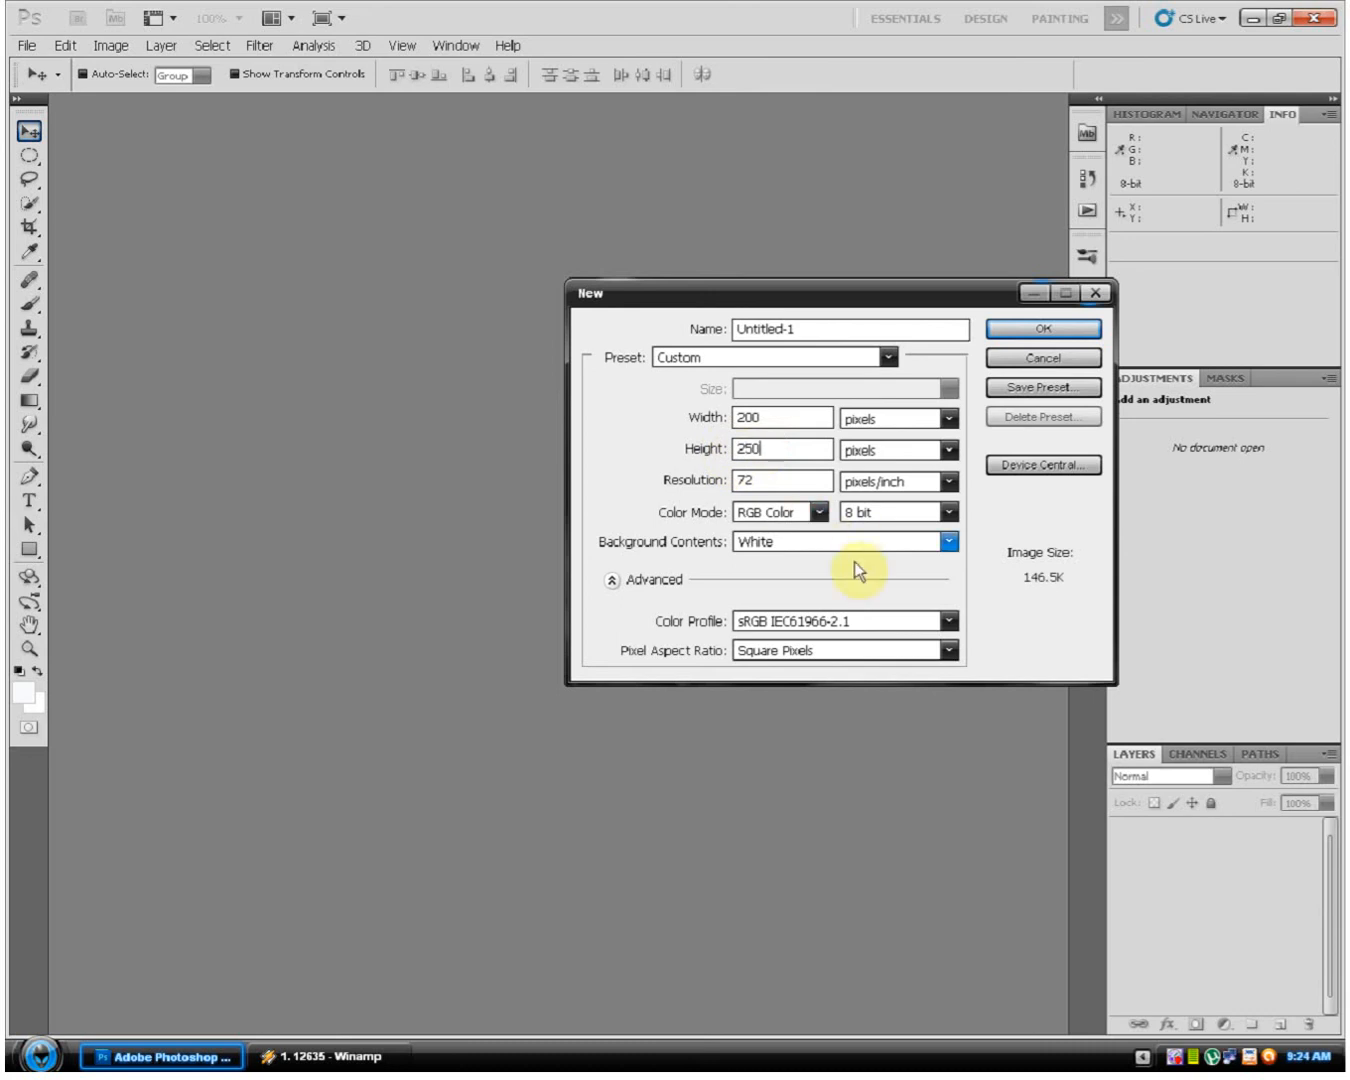
Step: Create a new 200 × 250 pixel document at 72 pixels/inch with transparent background contents
click(843, 627)
click(688, 627)
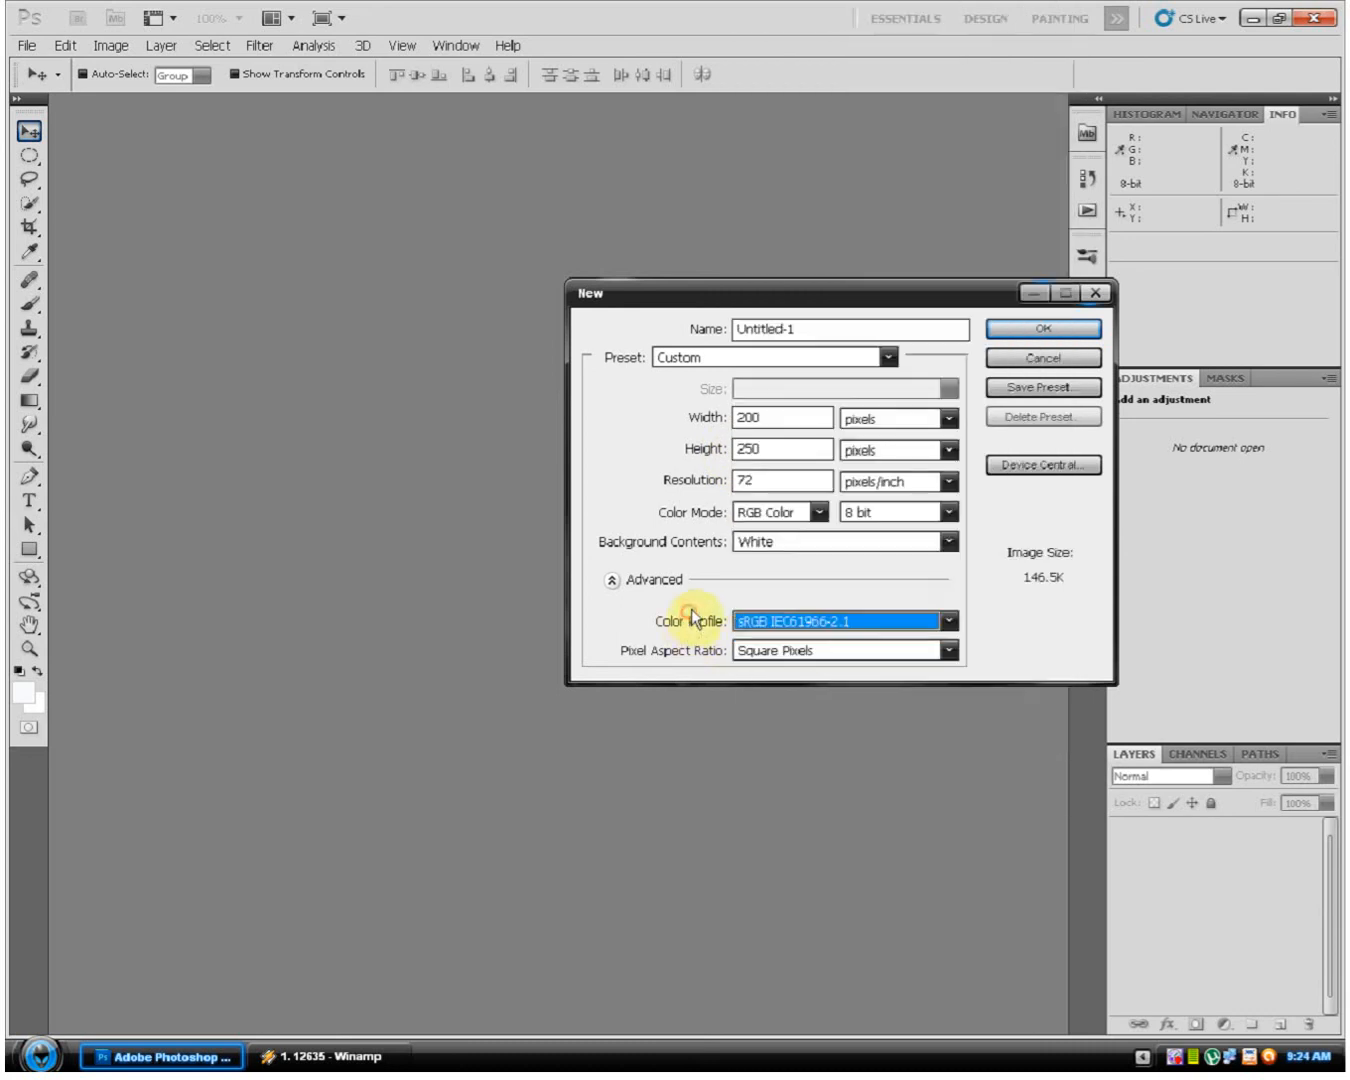
click(808, 541)
click(804, 596)
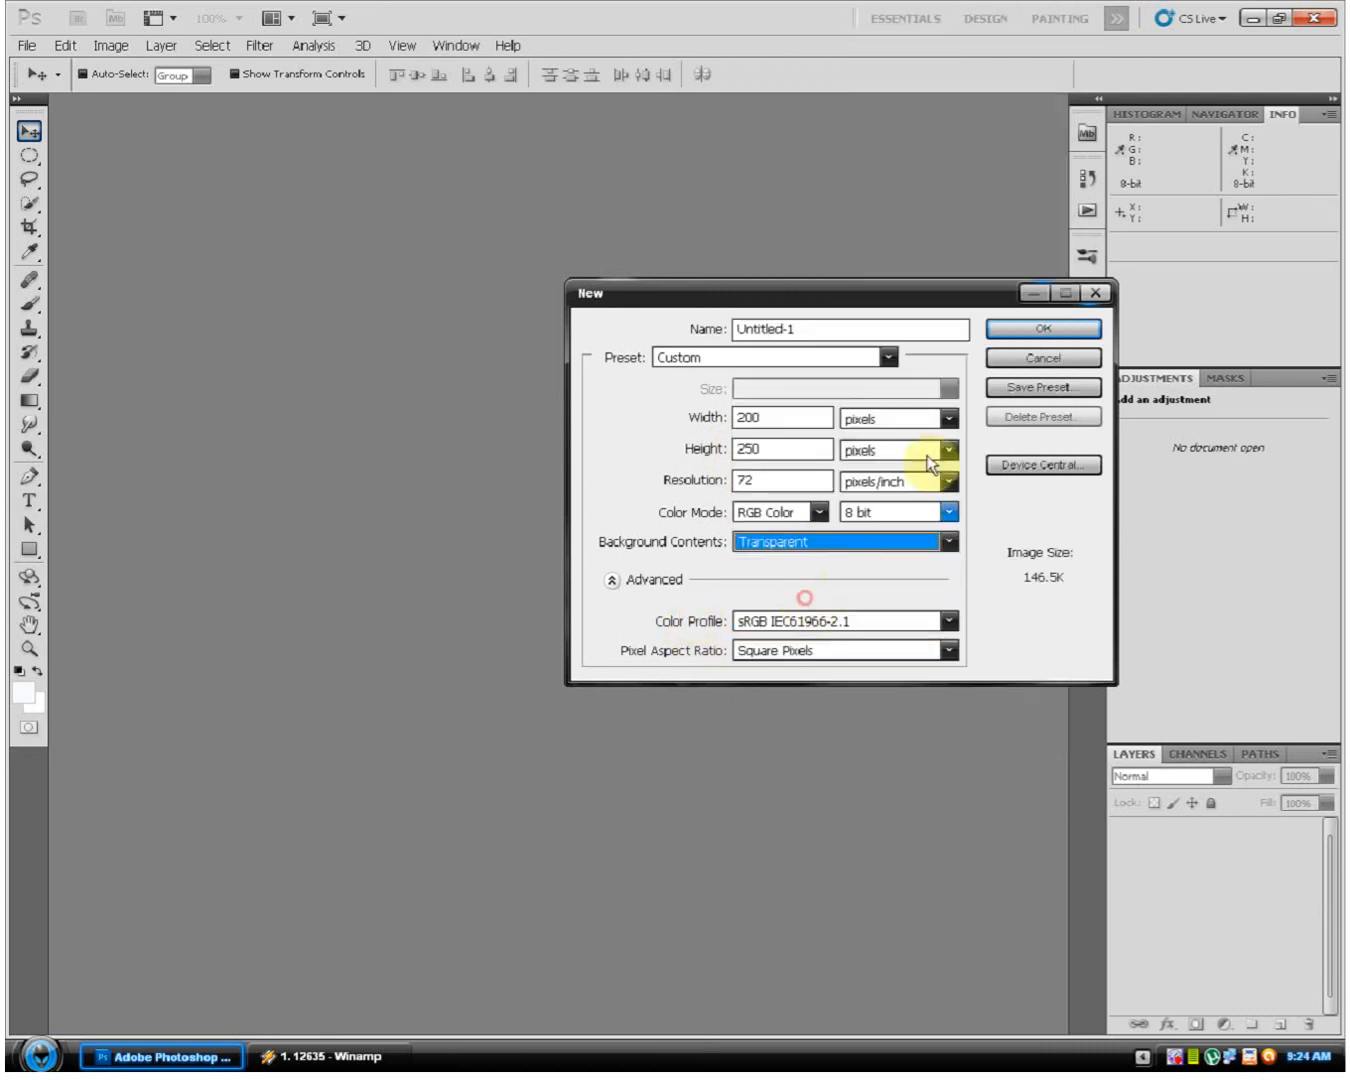
click(1029, 326)
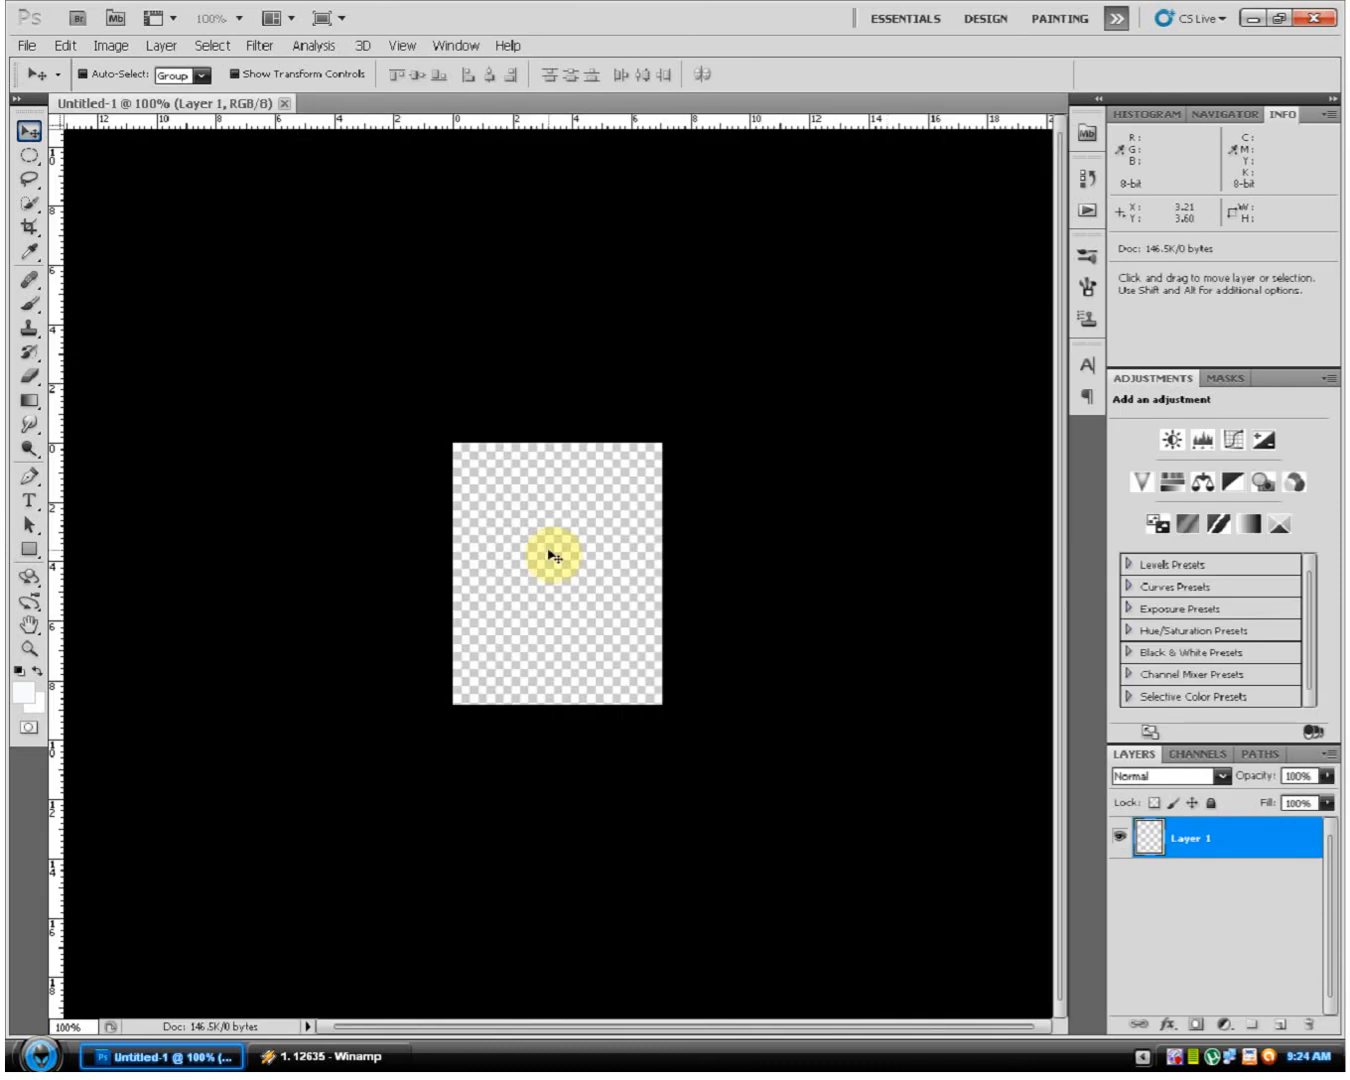
Step: Activate the Brush tool and set the foreground colour to dark blue 04187b
key(ctrl+plus)
key(ctrl+plus)
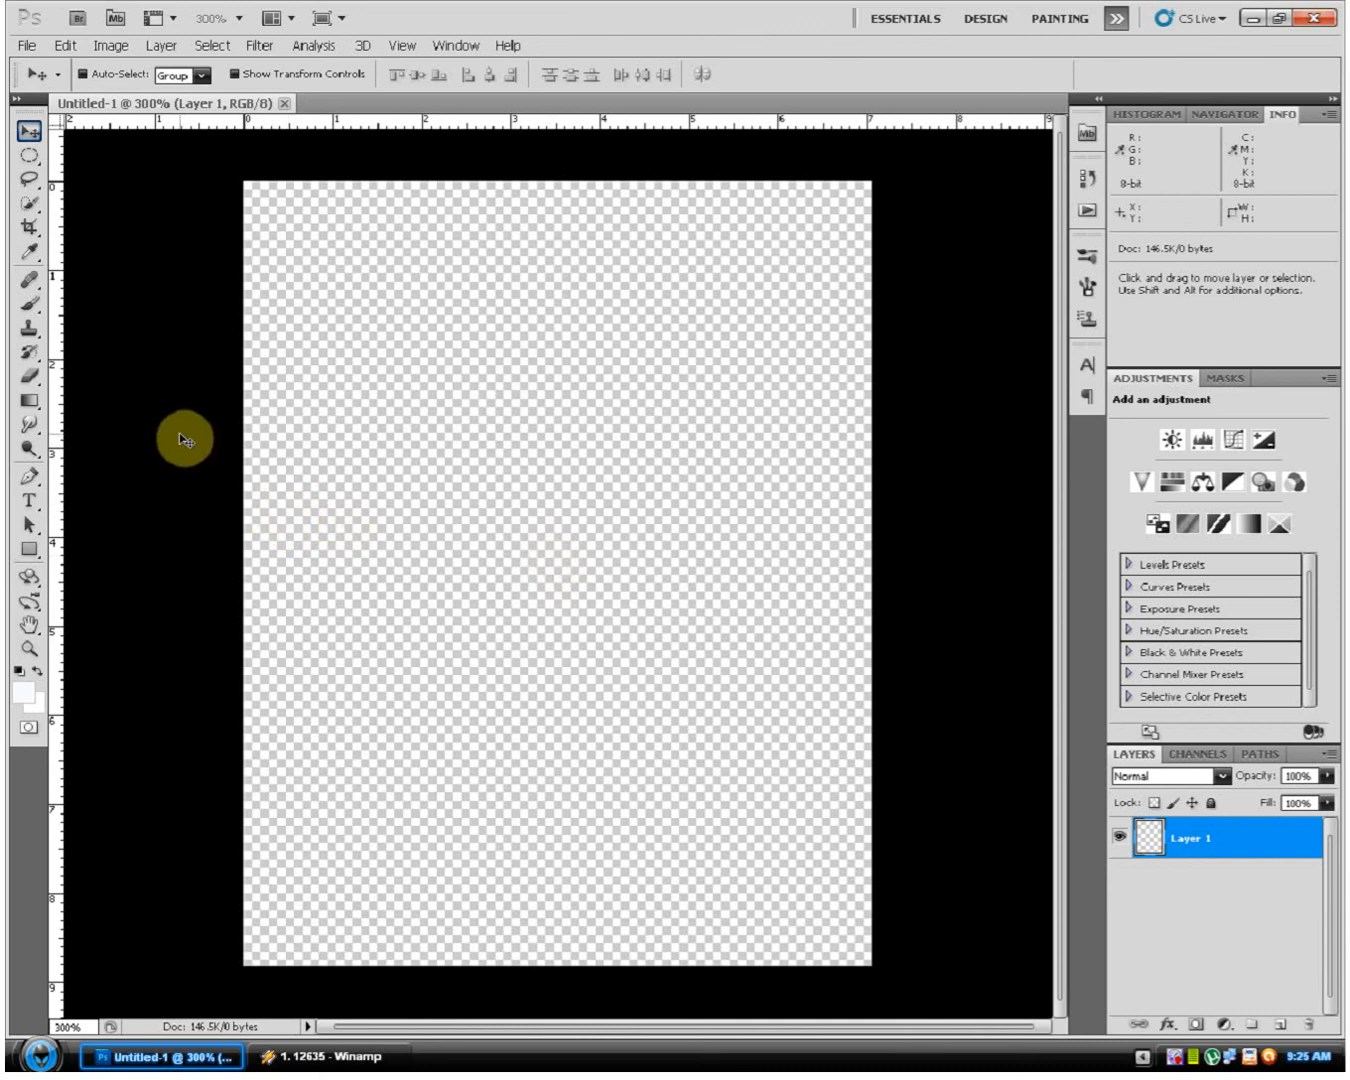
click(29, 303)
click(22, 692)
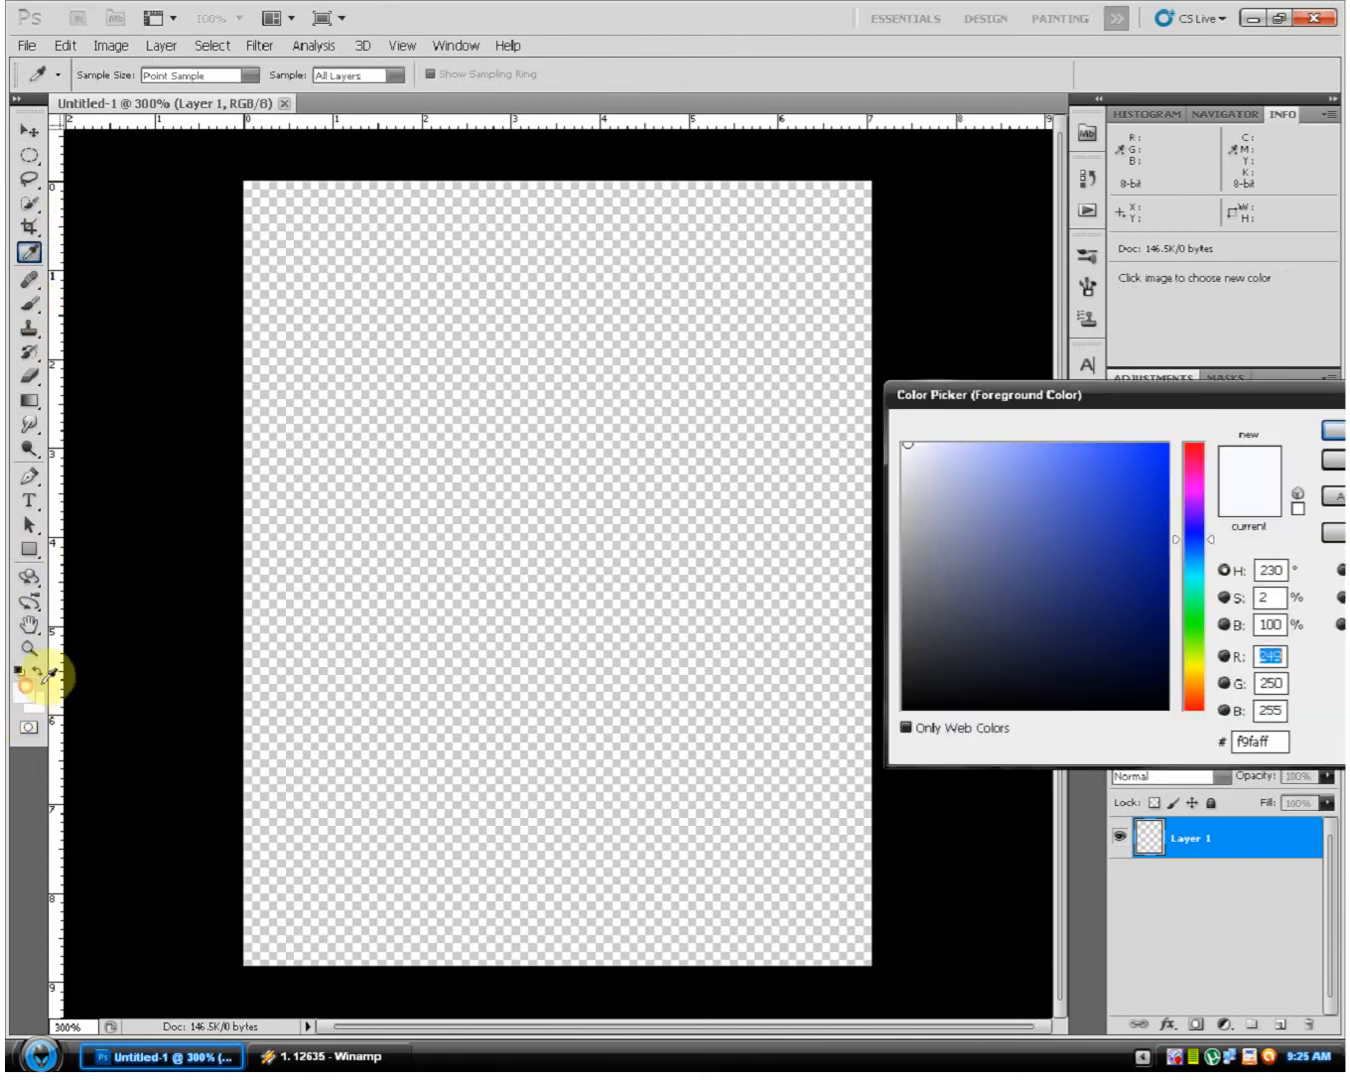
click(1160, 581)
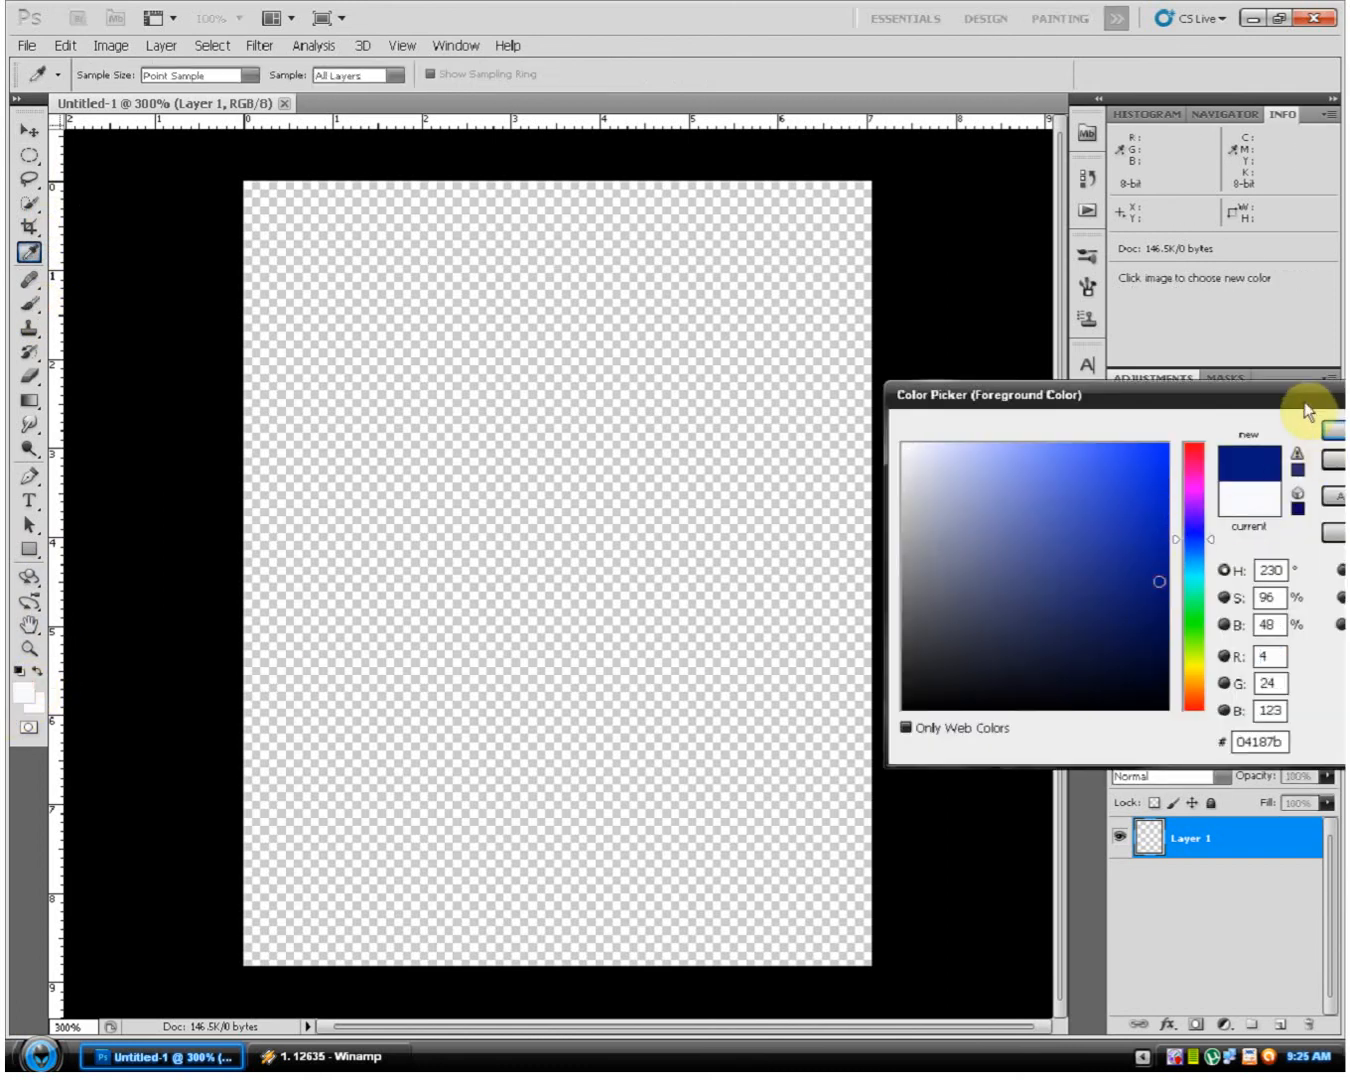
drag(1305, 411, 1220, 409)
click(1252, 424)
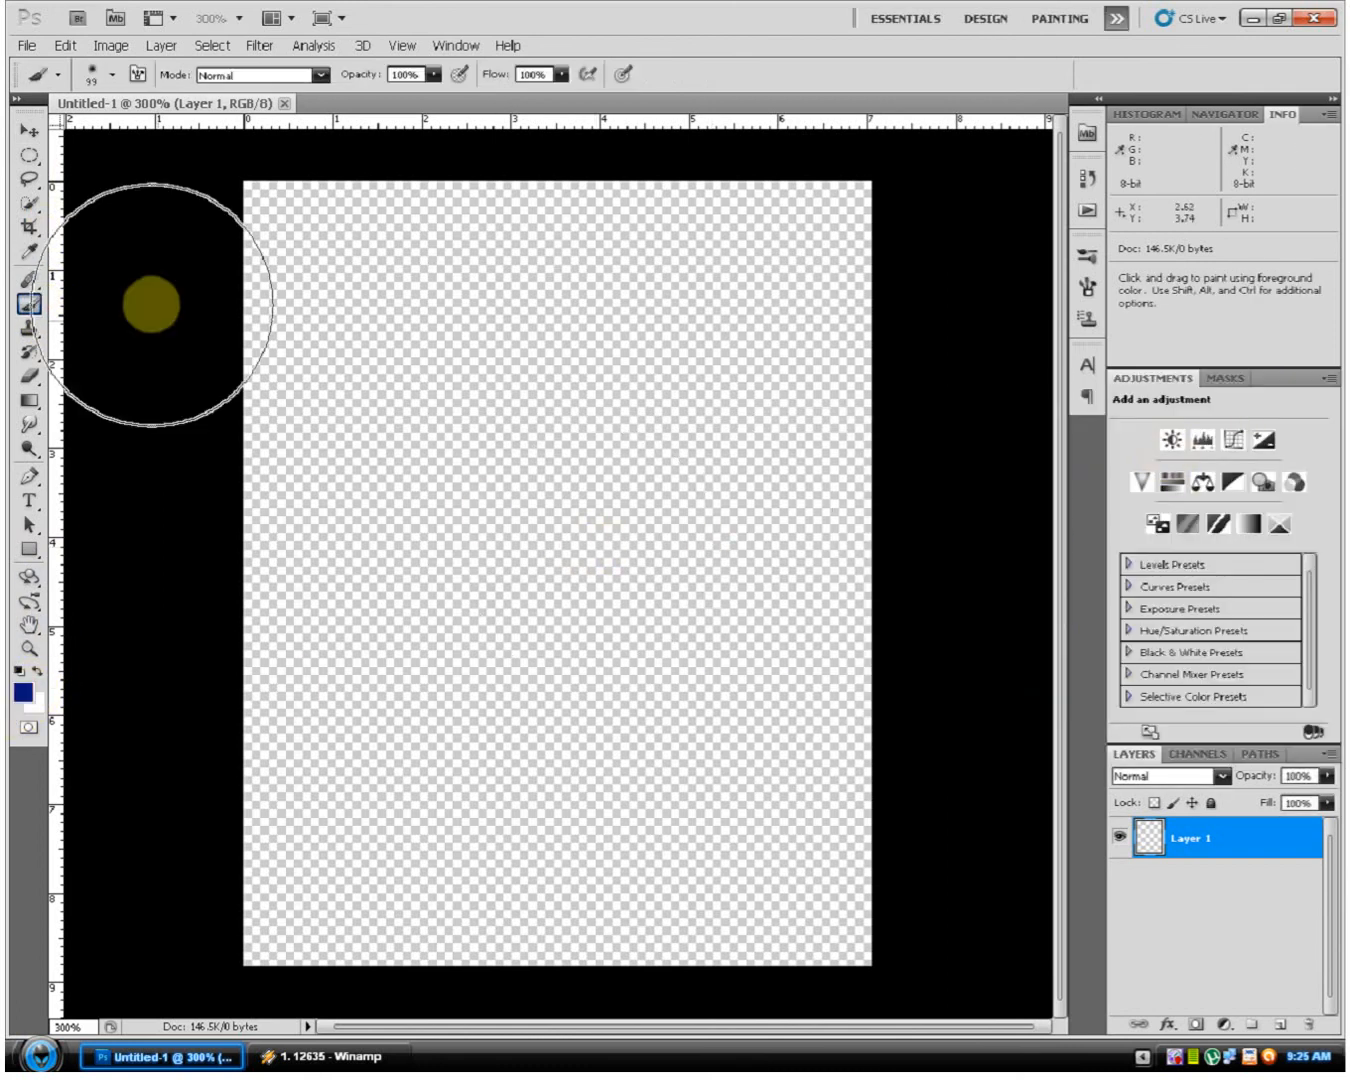
Step: Paint a solid blue circle in the middle of the canvas with a 172 px hard round brush at 100% hardness
click(110, 74)
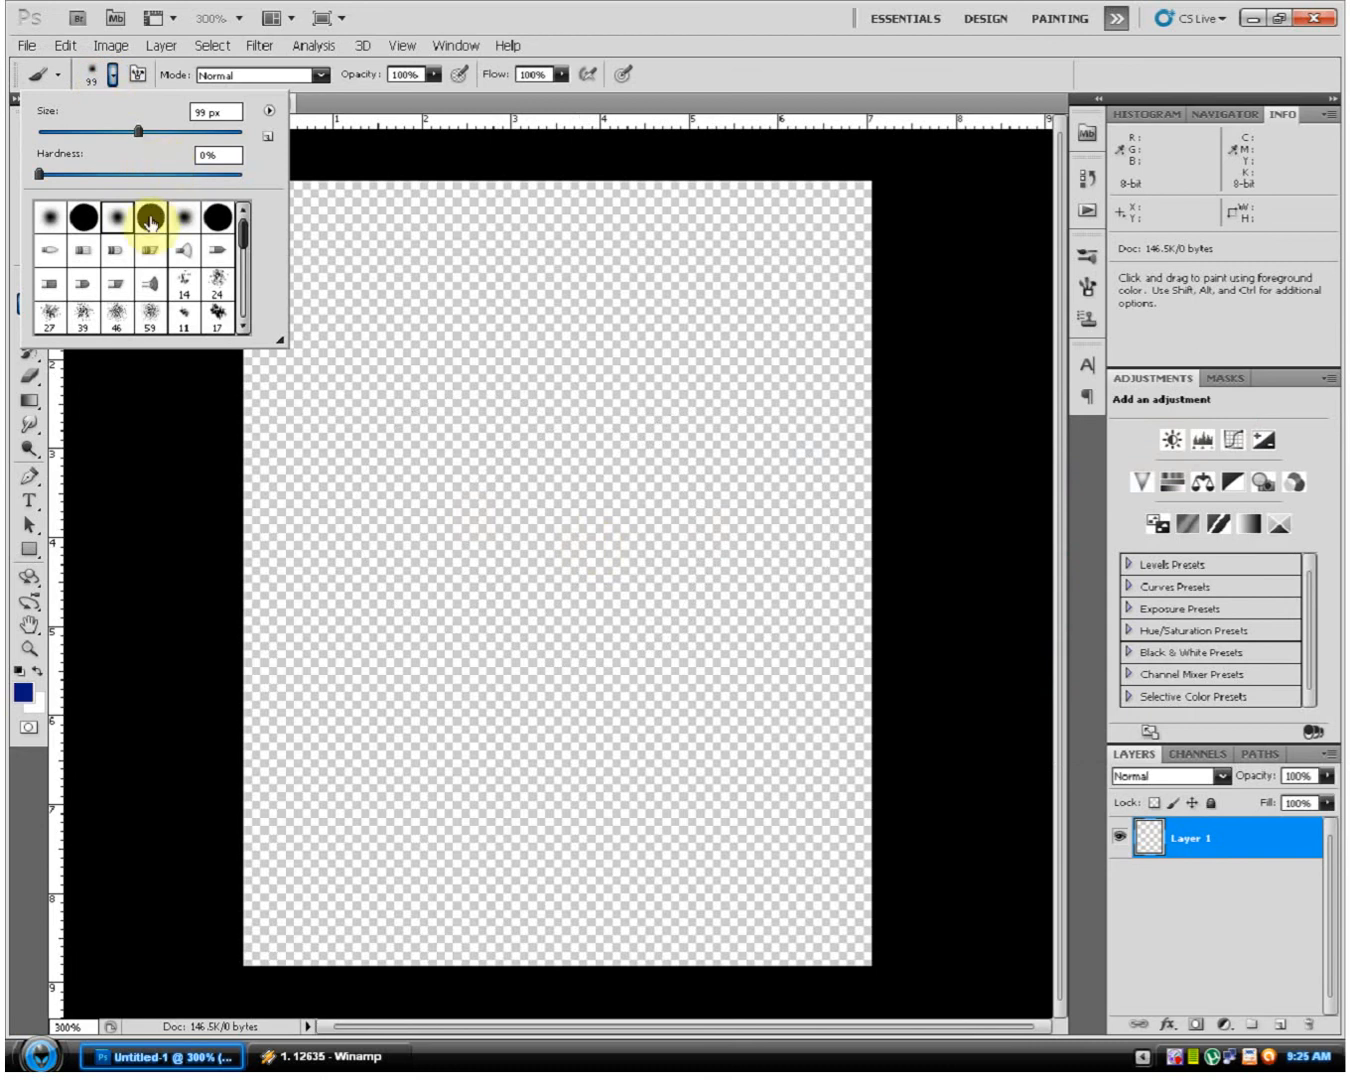
click(150, 219)
drag(191, 131, 199, 131)
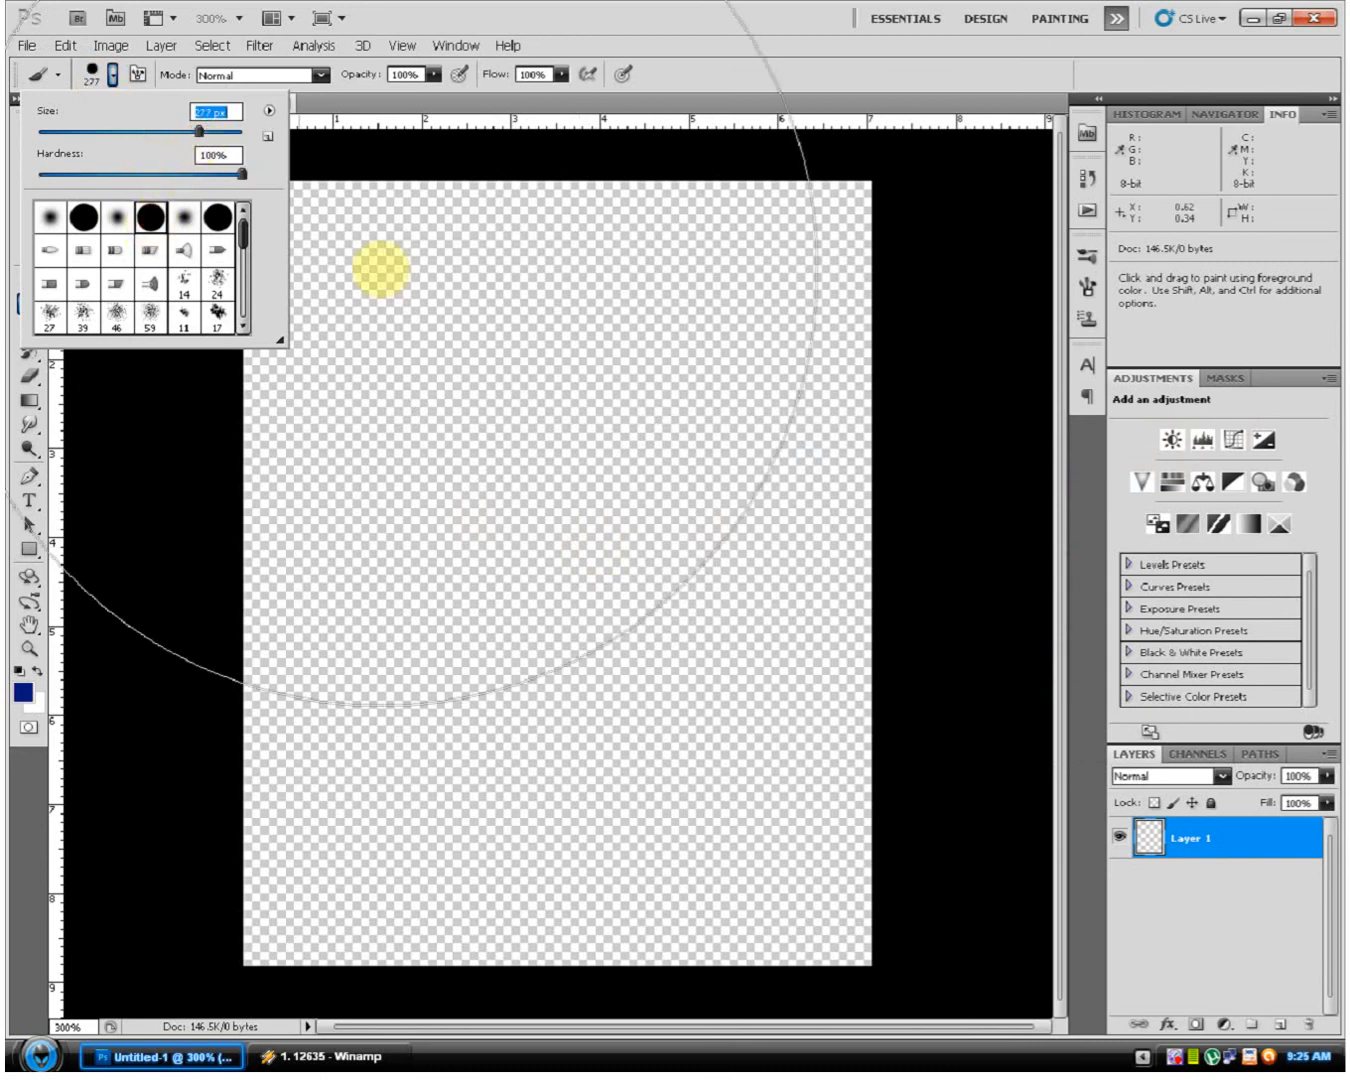
click(177, 131)
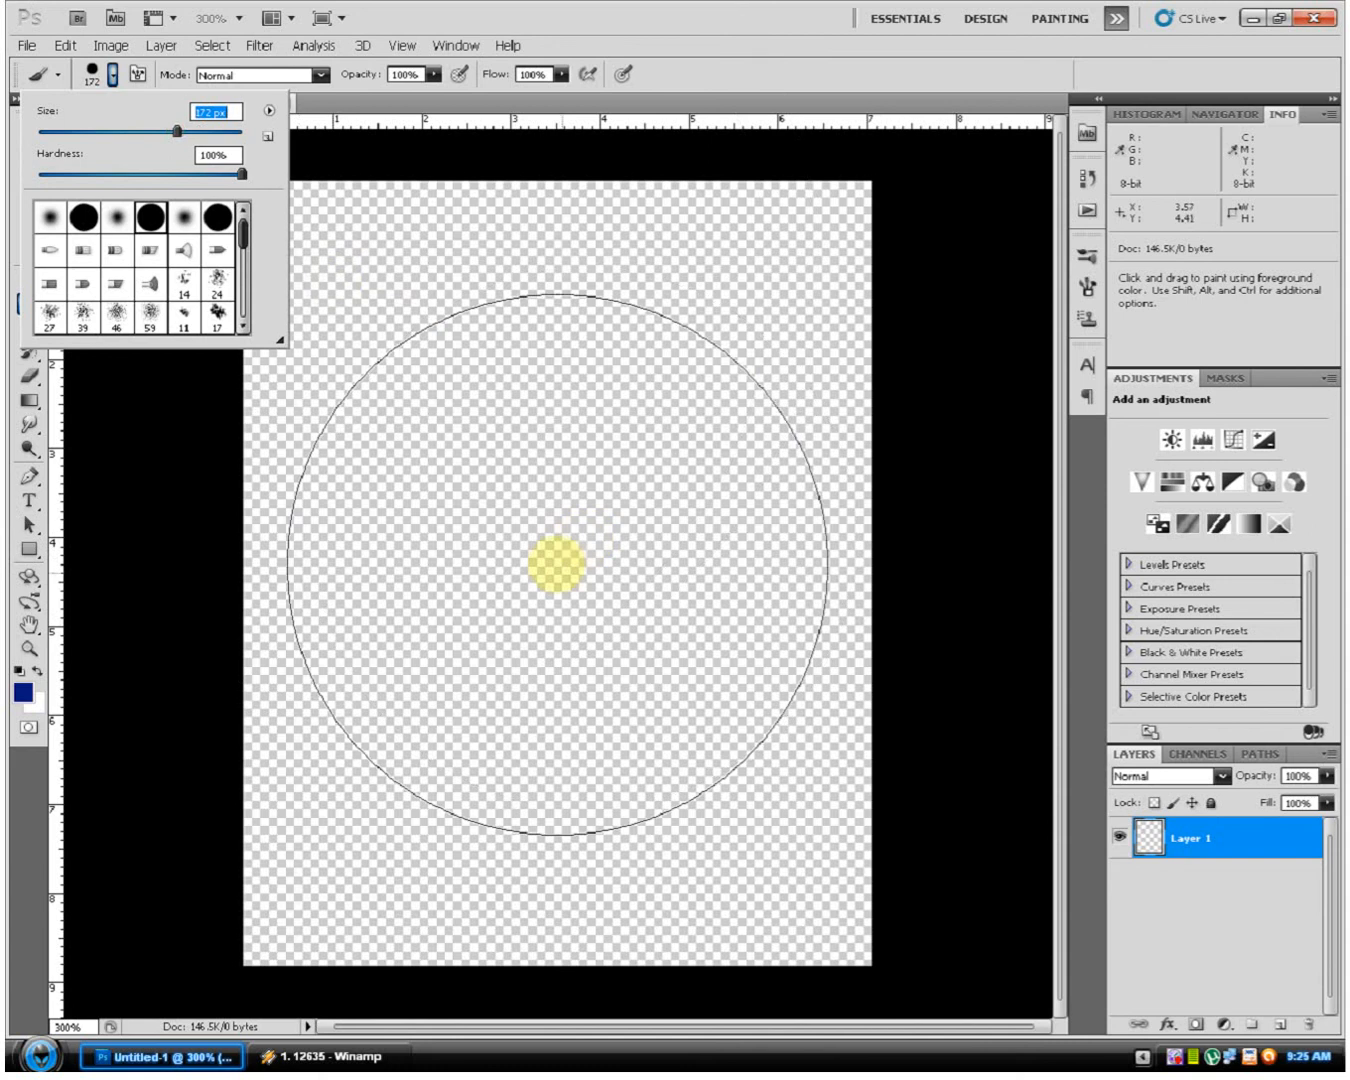
click(557, 566)
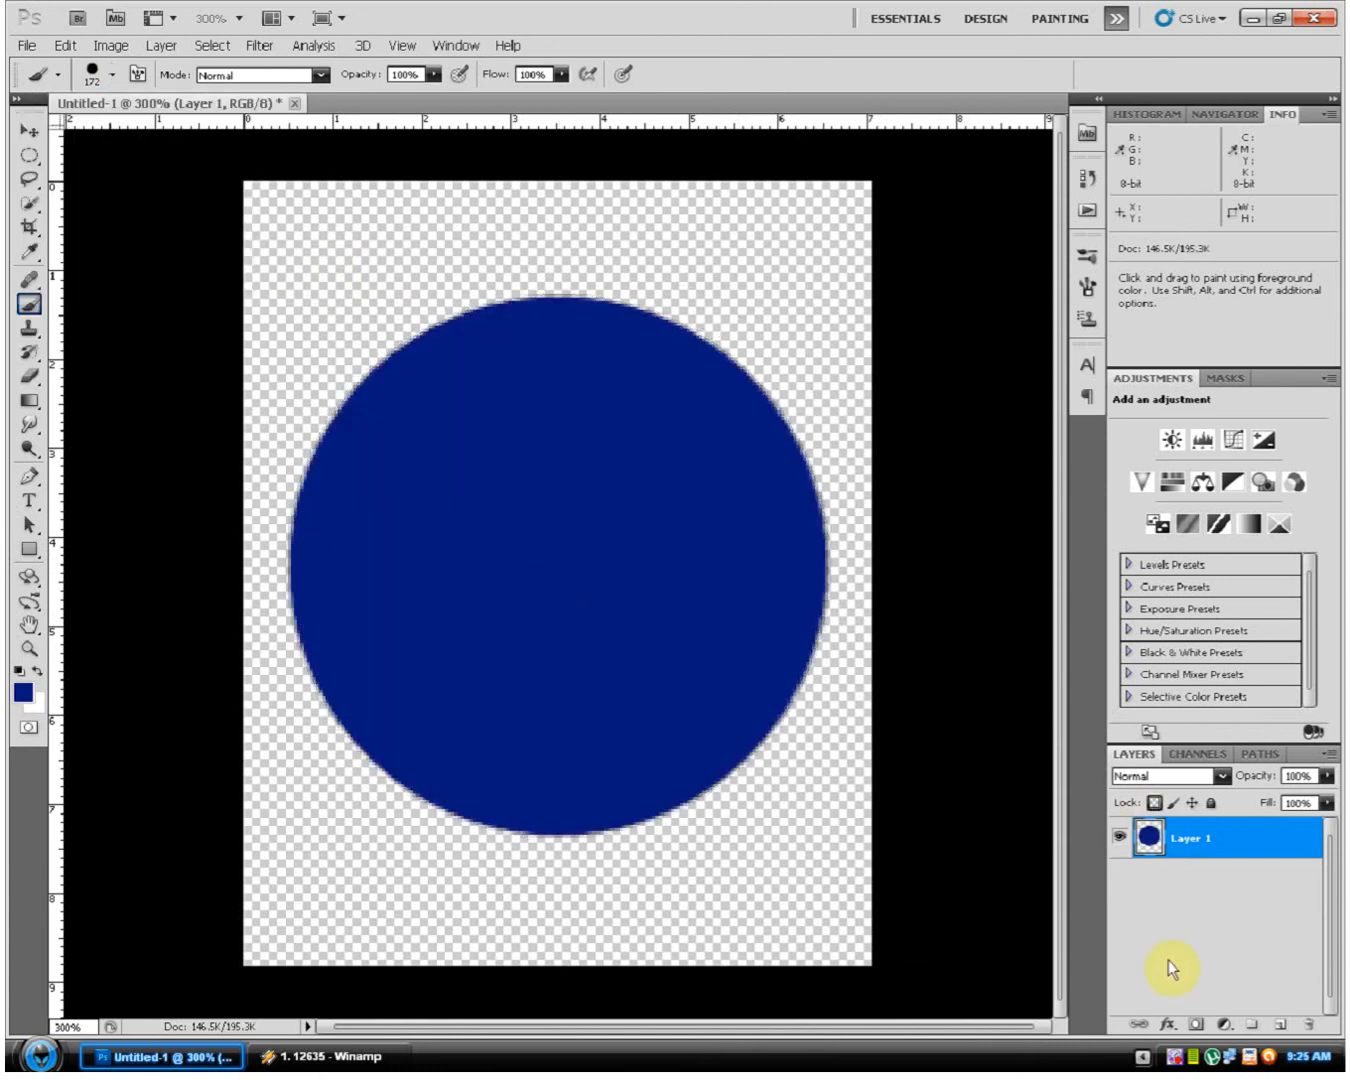
Step: Add a new layer above the blue circle and set the foreground colour to black, 000000
click(1290, 1028)
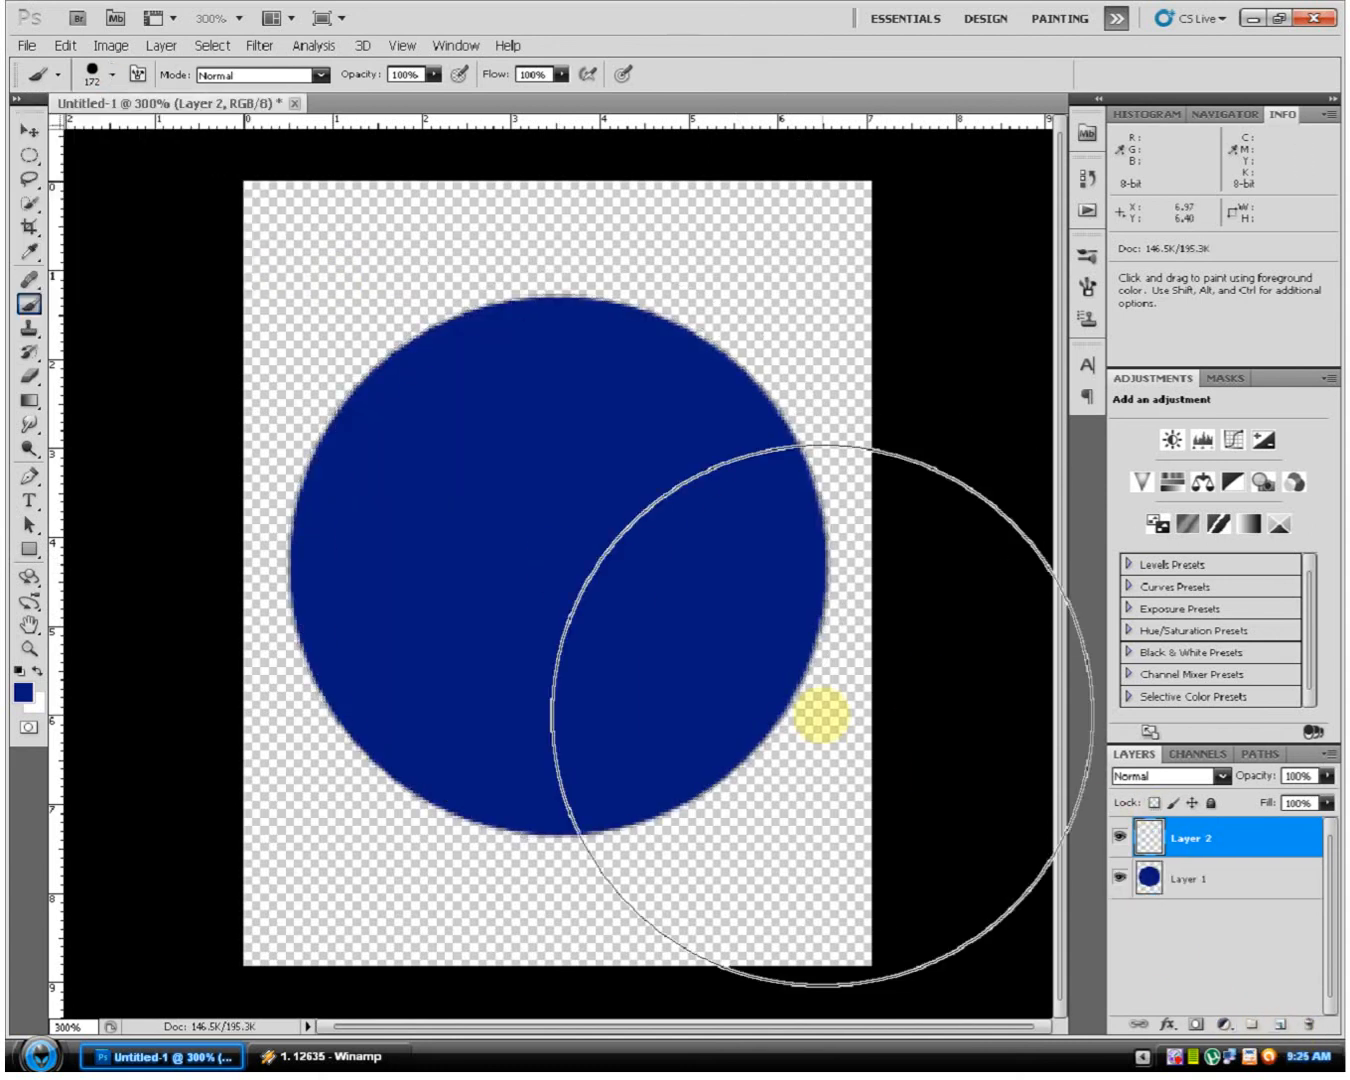
click(24, 689)
drag(992, 615, 1068, 714)
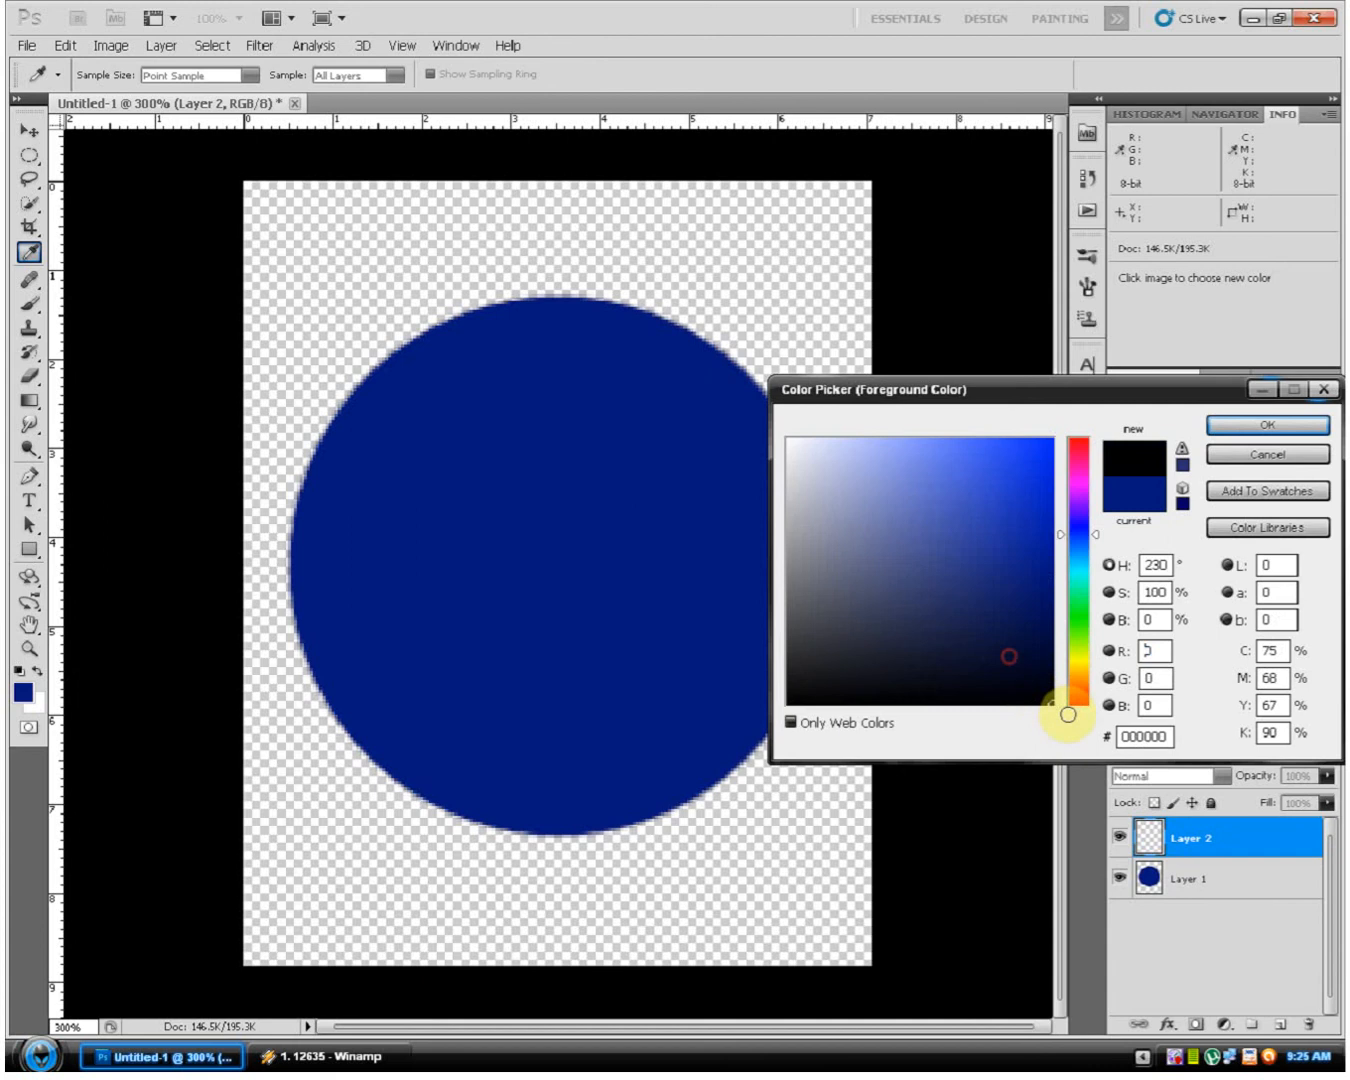
click(1223, 424)
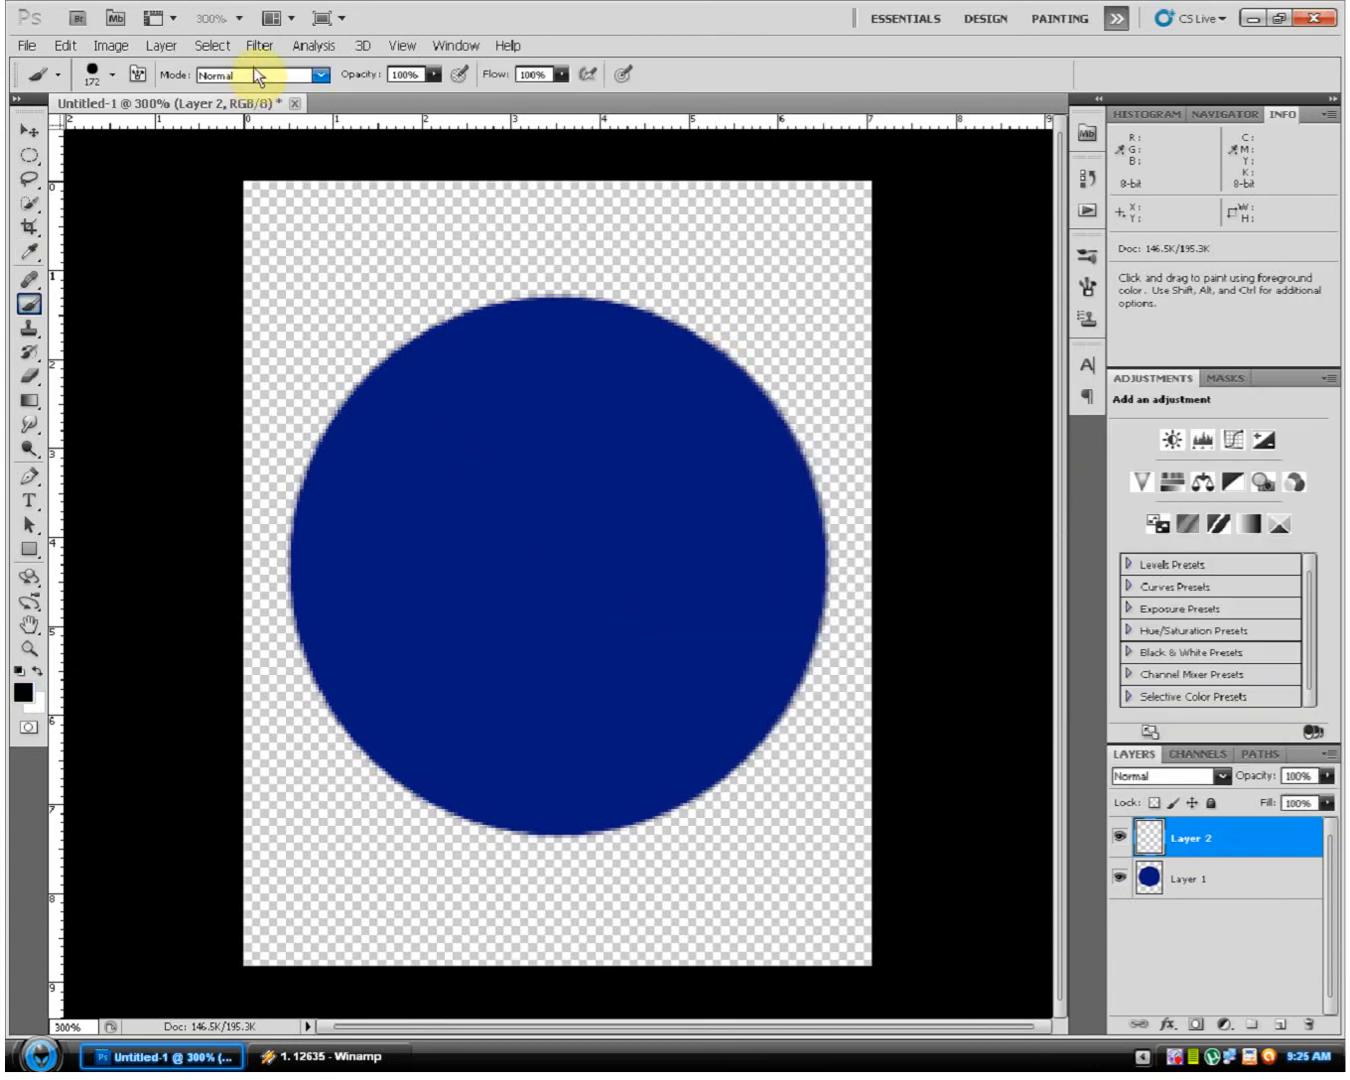
Step: Paint a 195 px hard black circle centred over the blue one and move its layer beneath the blue circle's layer
click(89, 76)
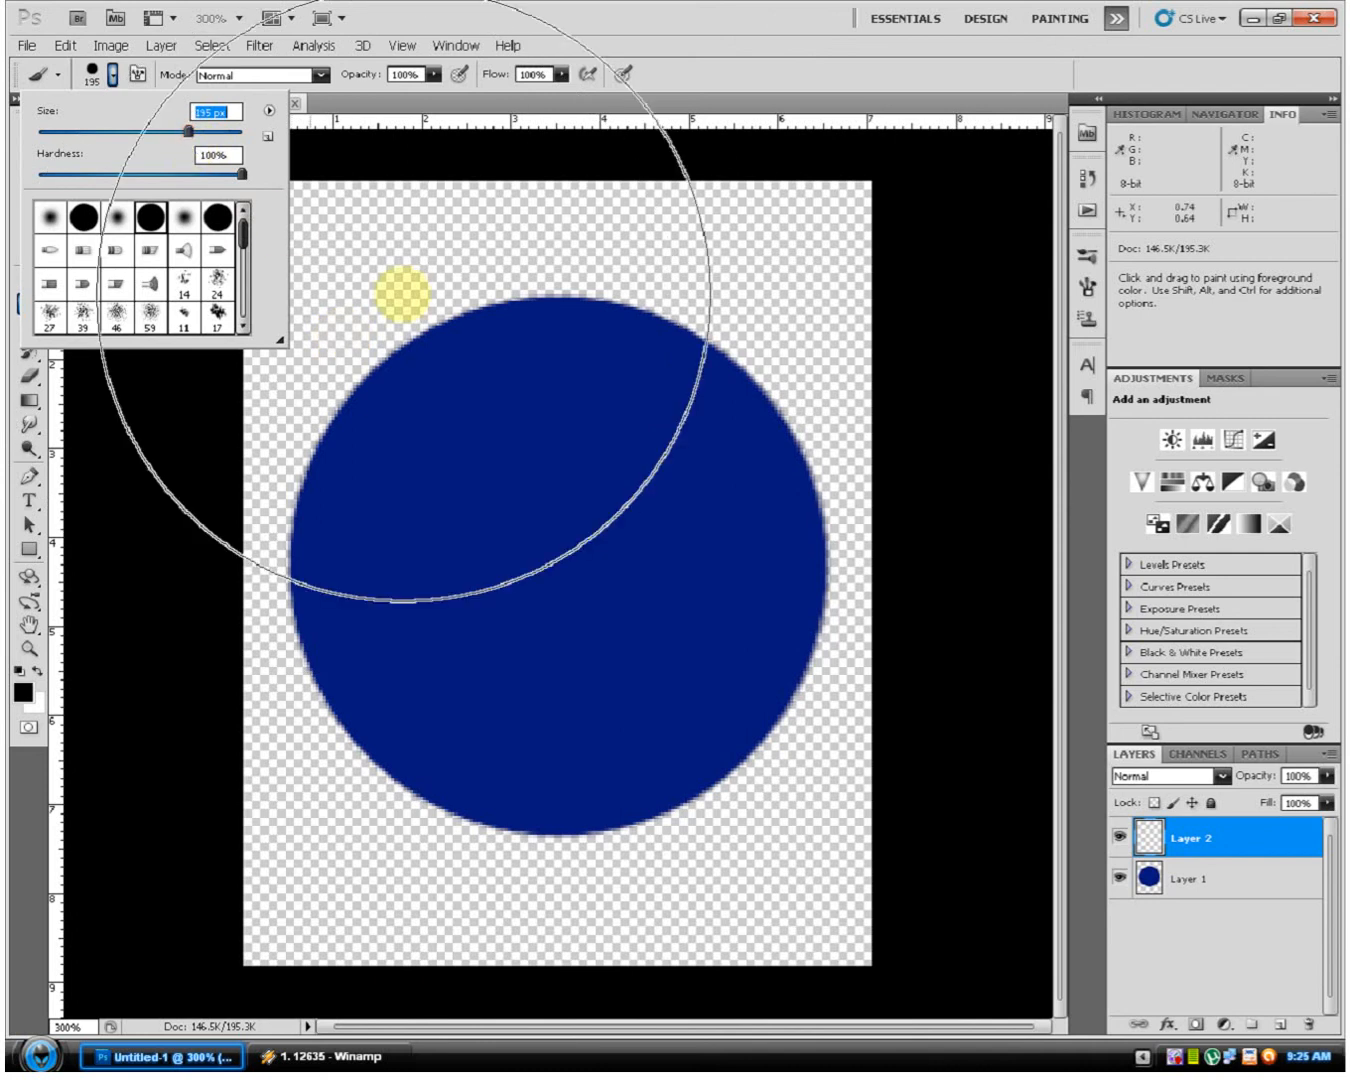
click(561, 562)
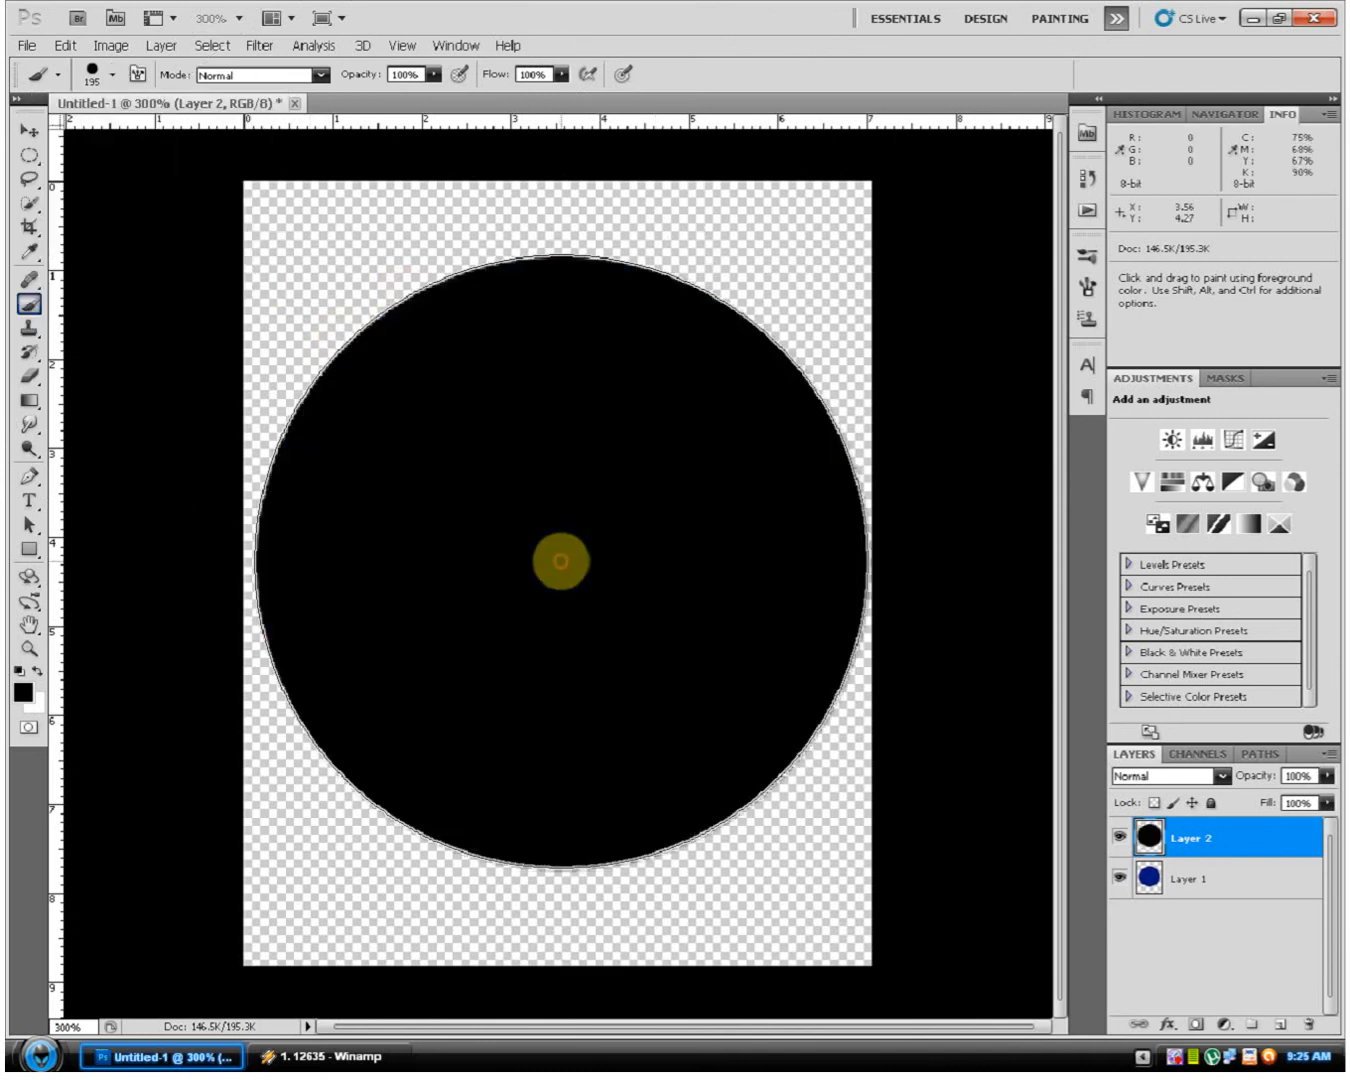
mouse_move(1235, 896)
mouse_down()
mouse_move(1225, 838)
mouse_move(1212, 902)
mouse_up()
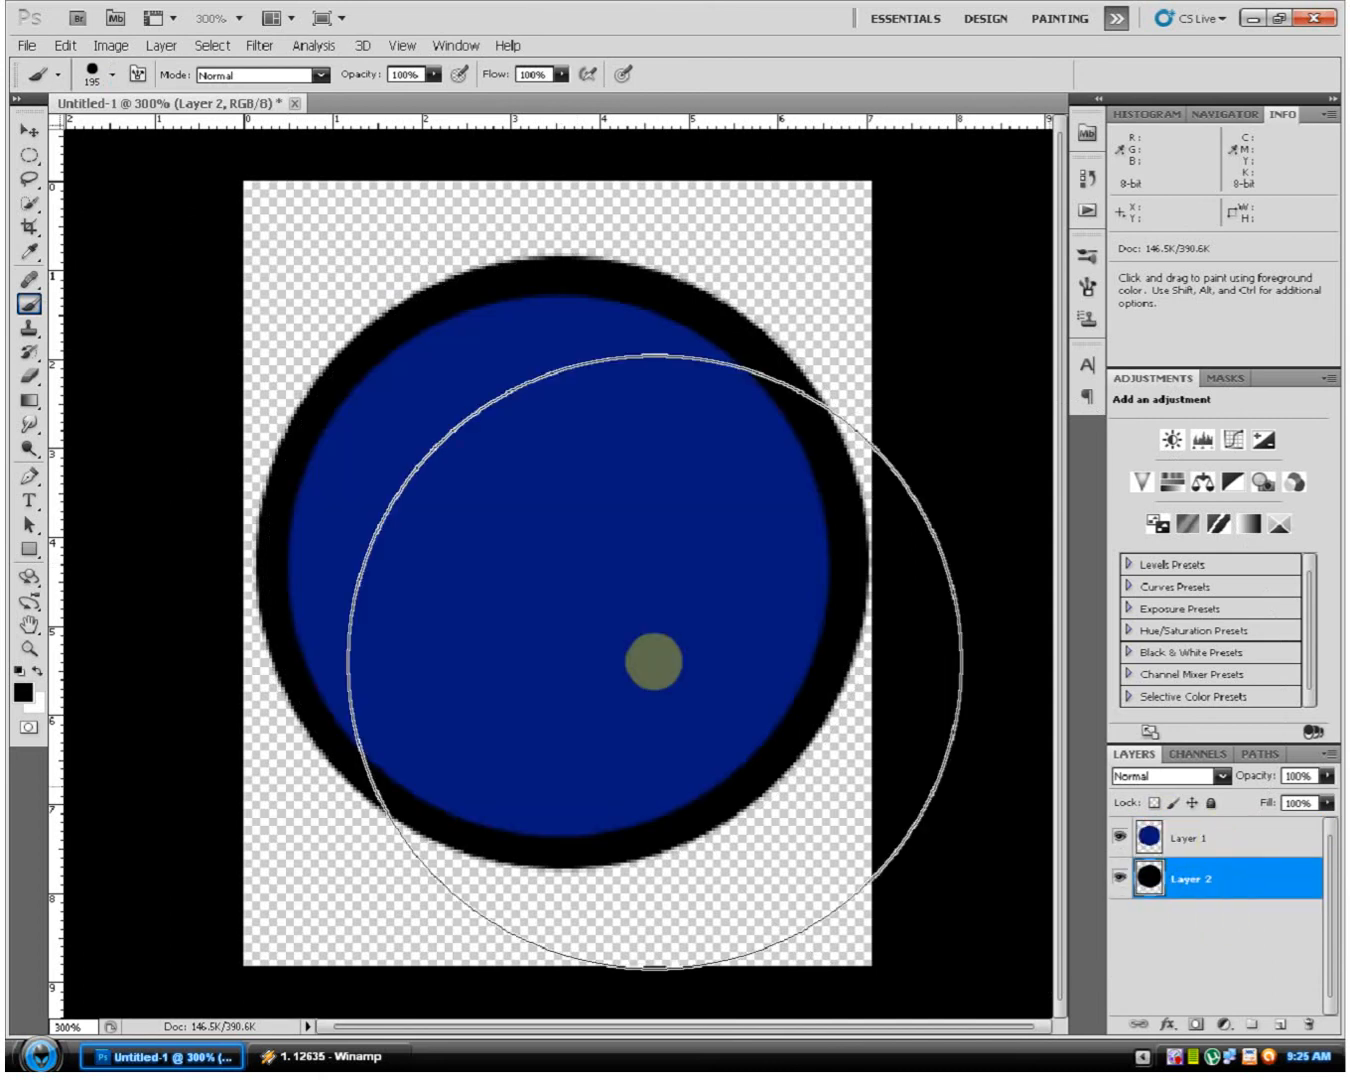
Step: Apply a Gaussian Blur with a 21.4 pixel radius to the blue circle on Layer 1
click(1249, 837)
click(250, 42)
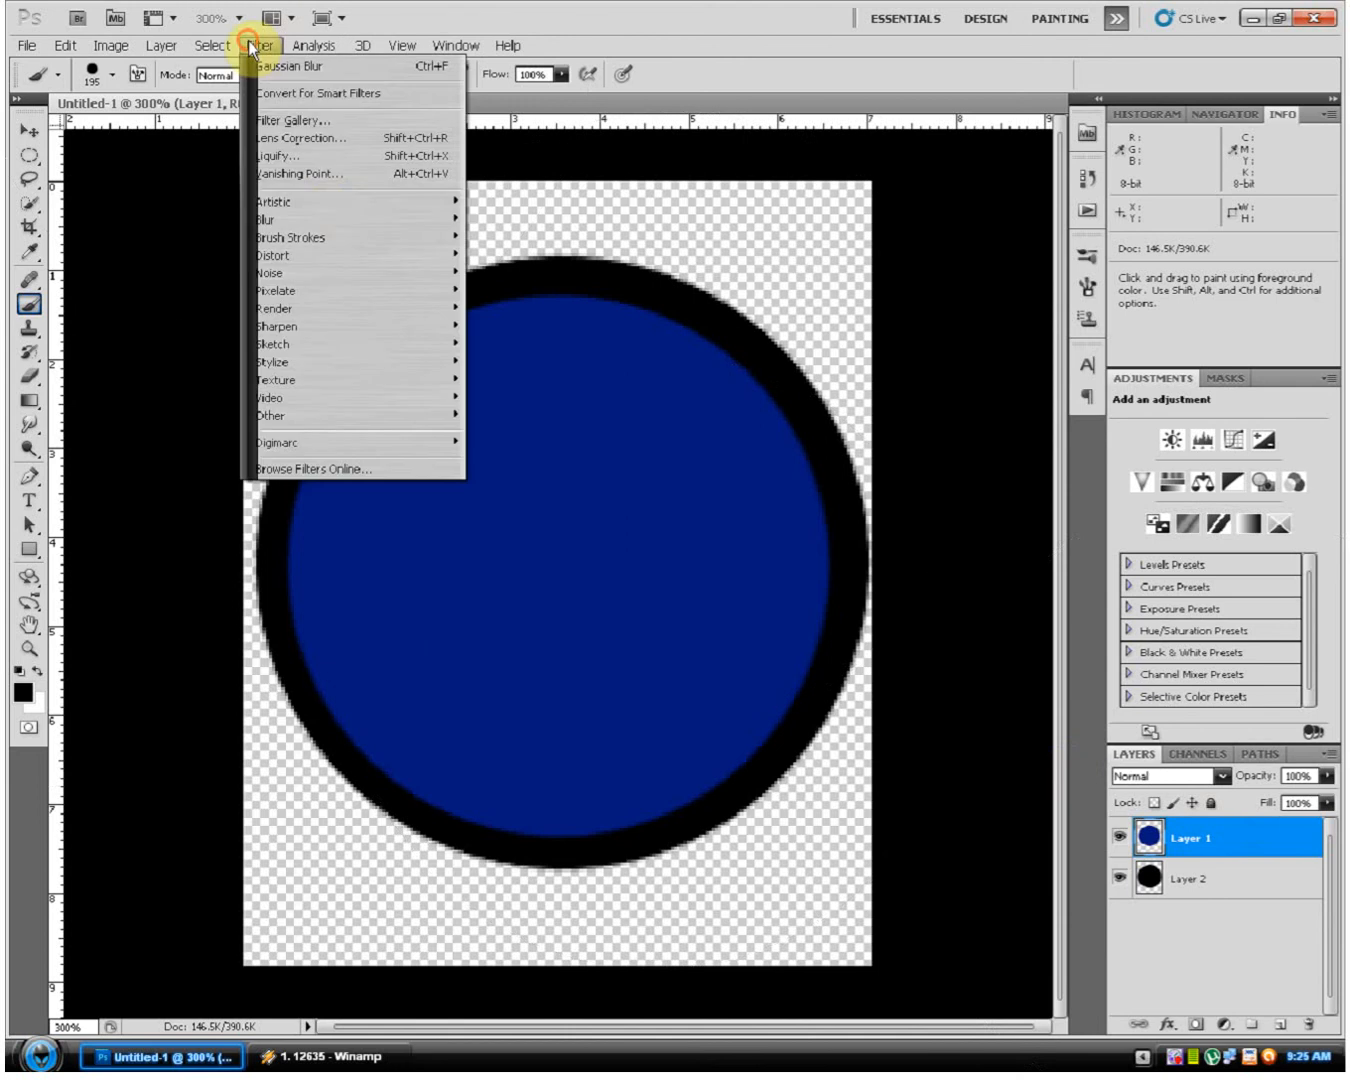
mouse_move(379, 218)
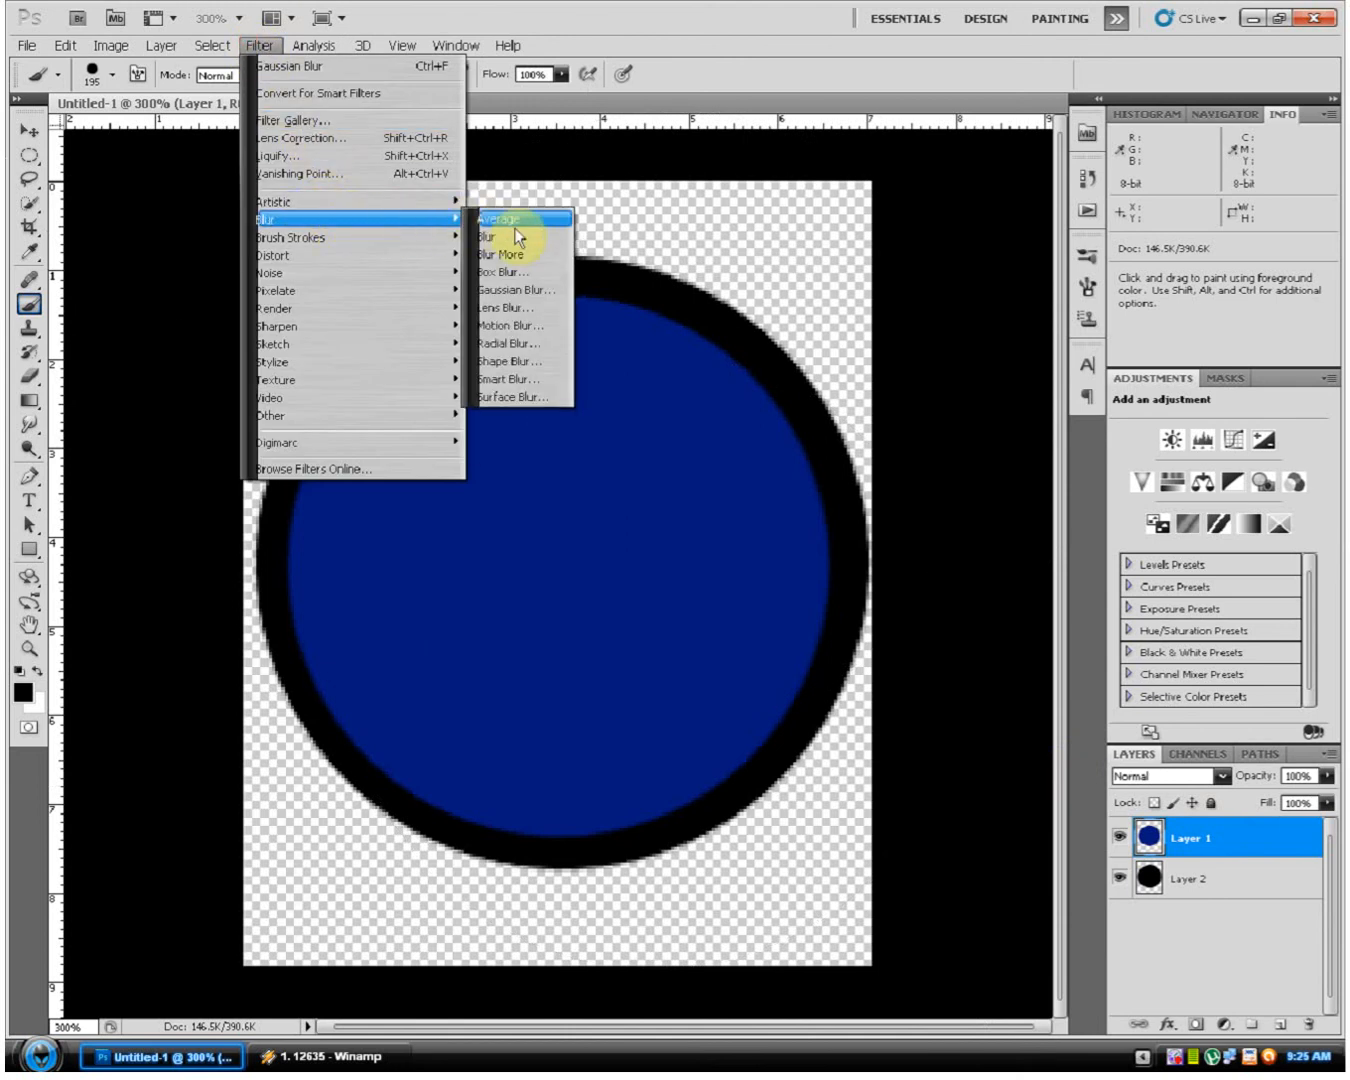
click(571, 288)
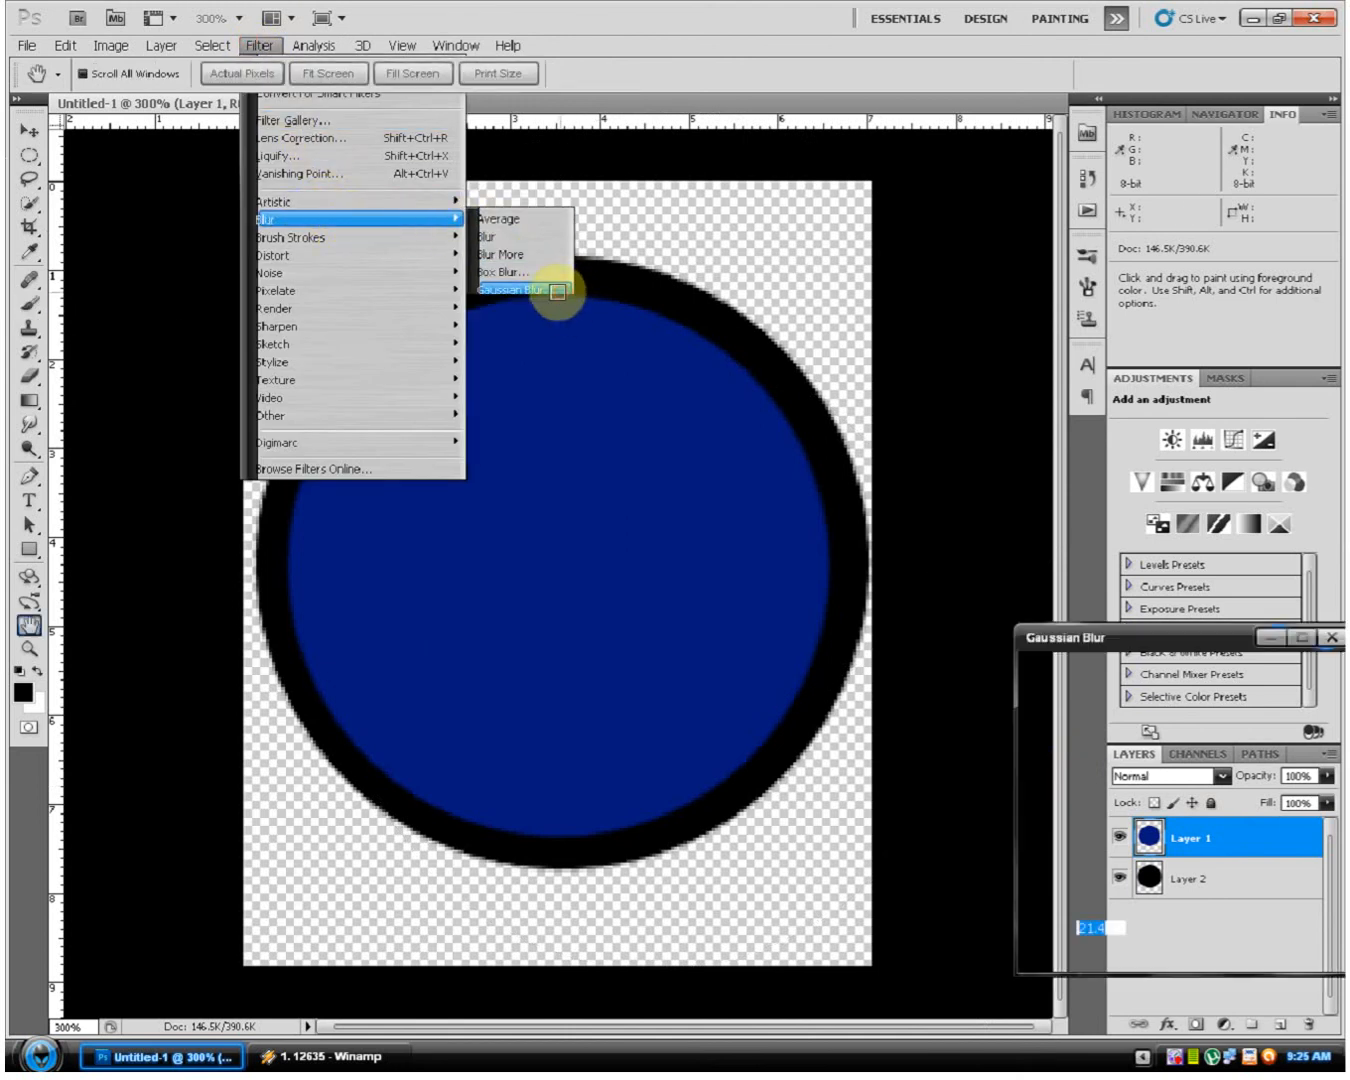
click(1300, 673)
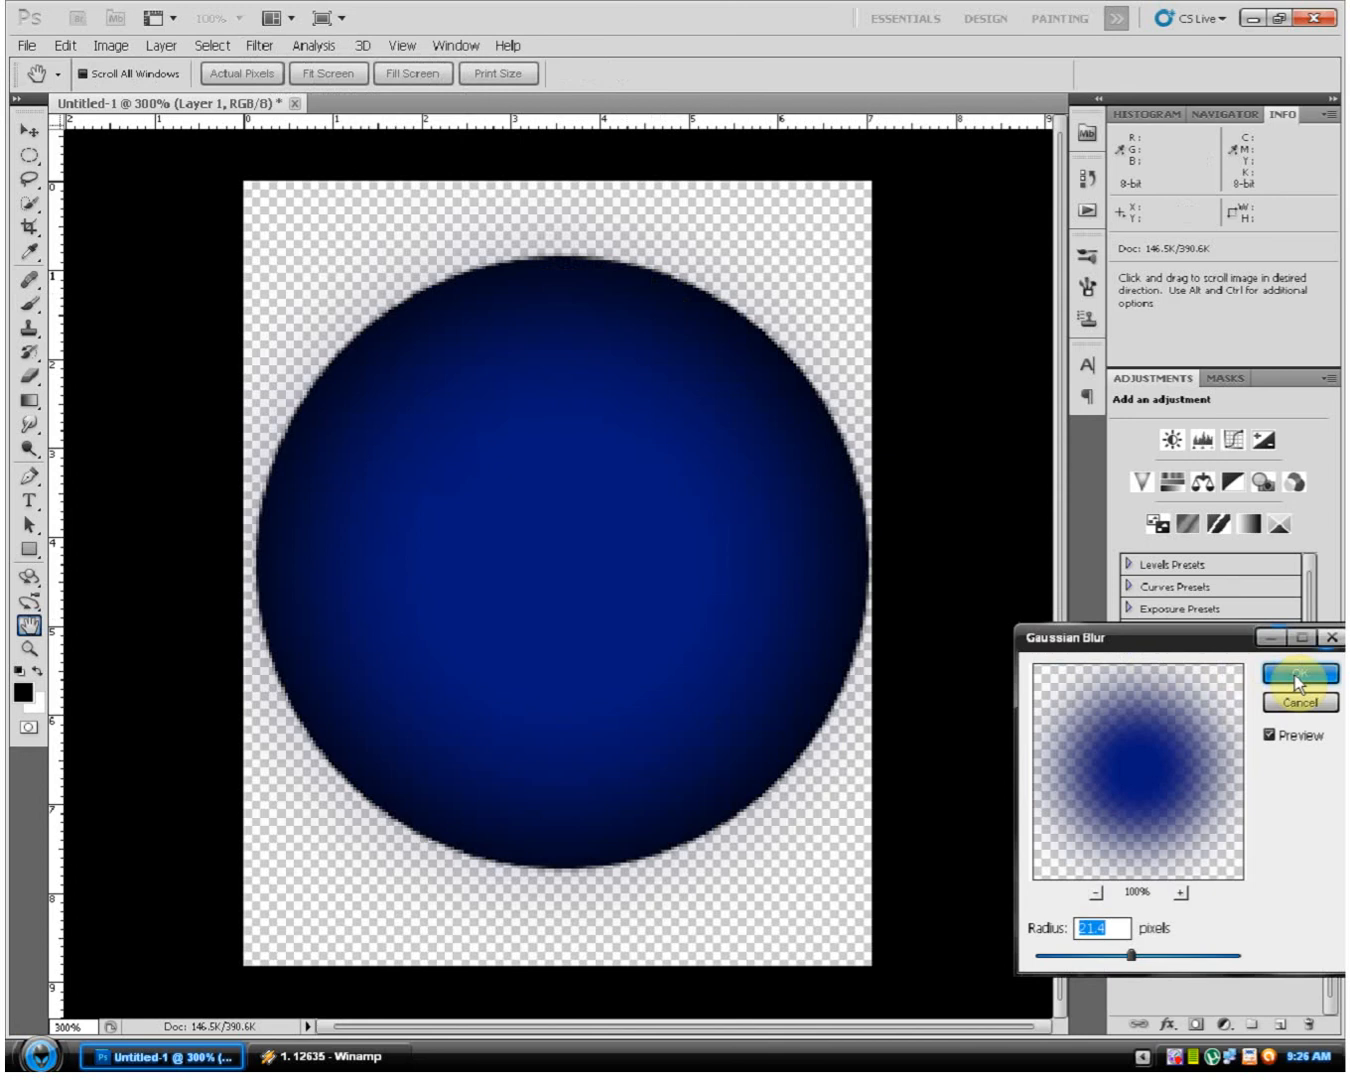
key(b)
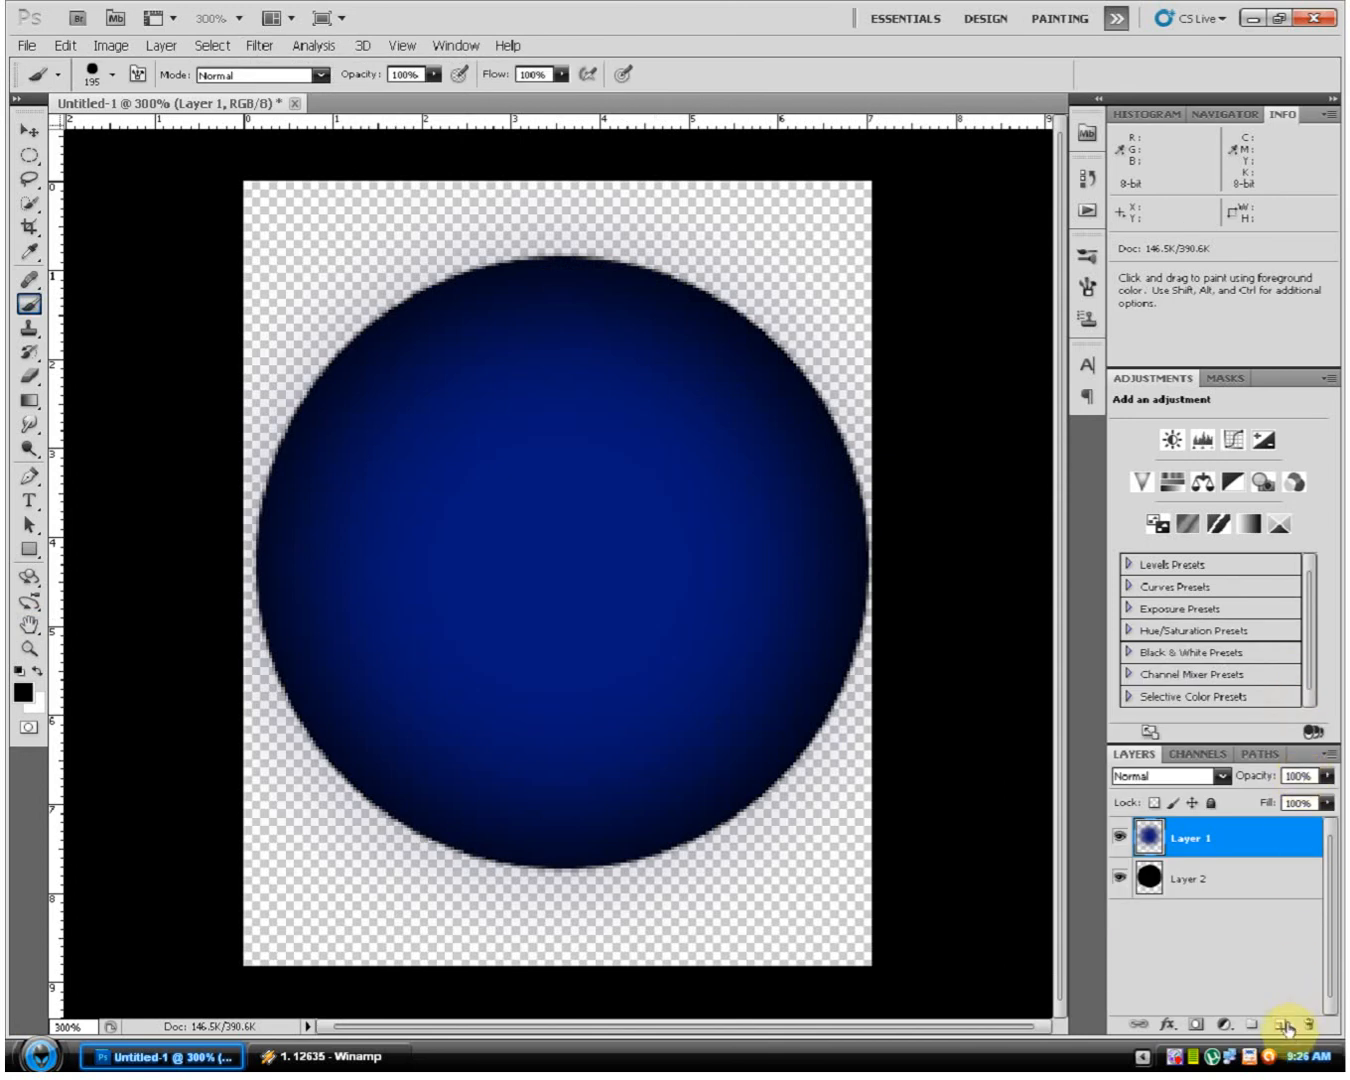
Step: Add a new layer on top of the blurred circle and set the foreground colour to white
click(1284, 1026)
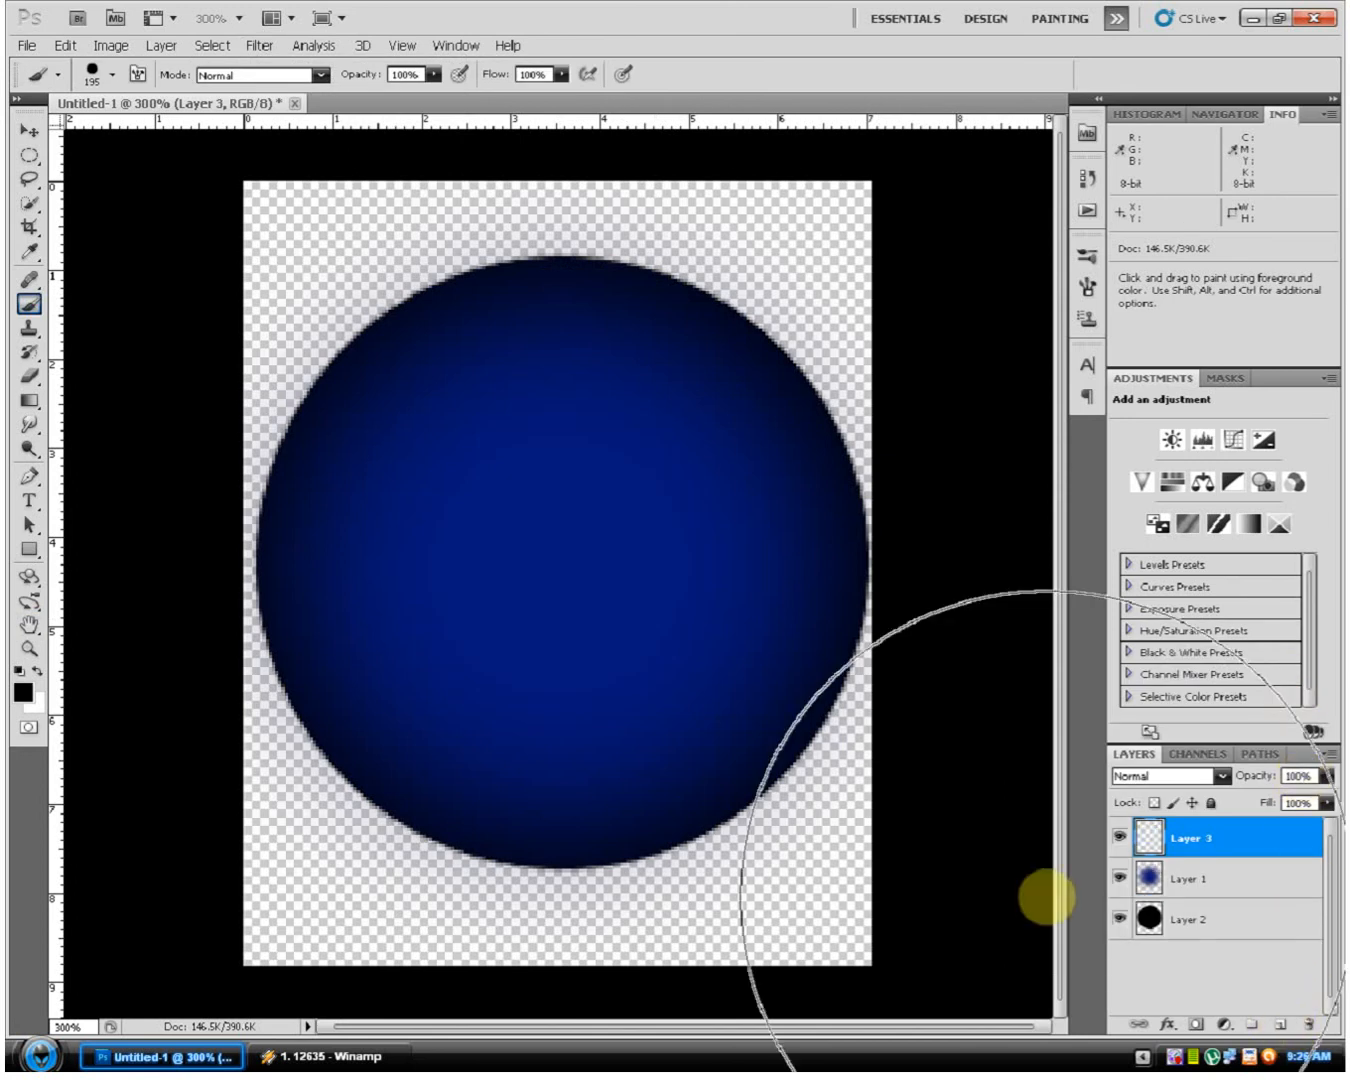
click(23, 691)
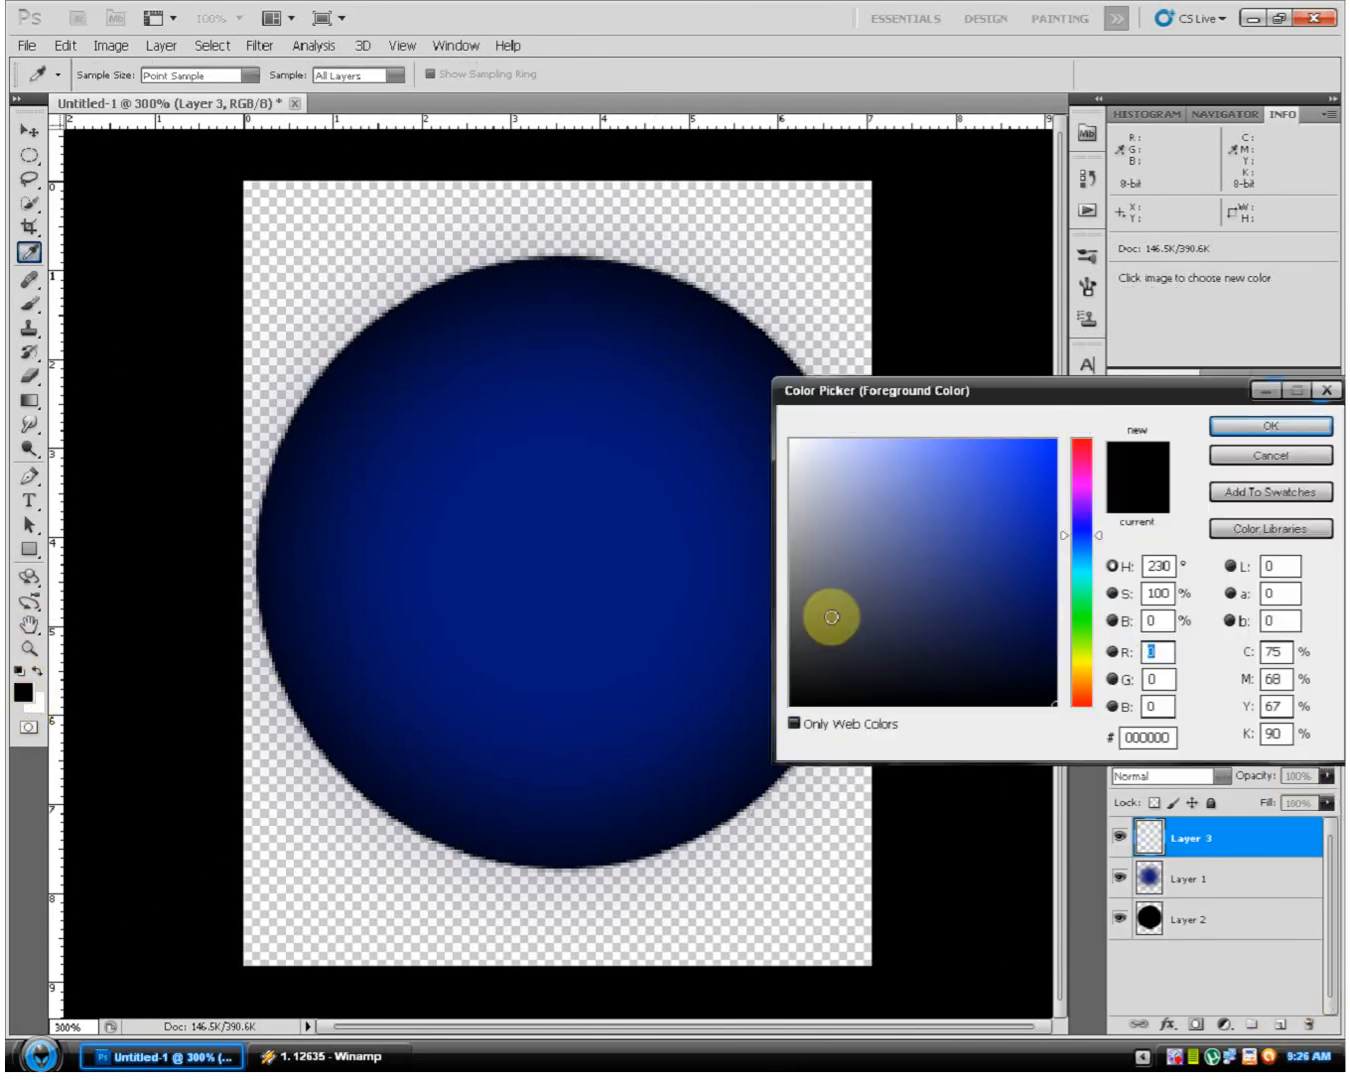
drag(831, 617, 789, 408)
click(1305, 428)
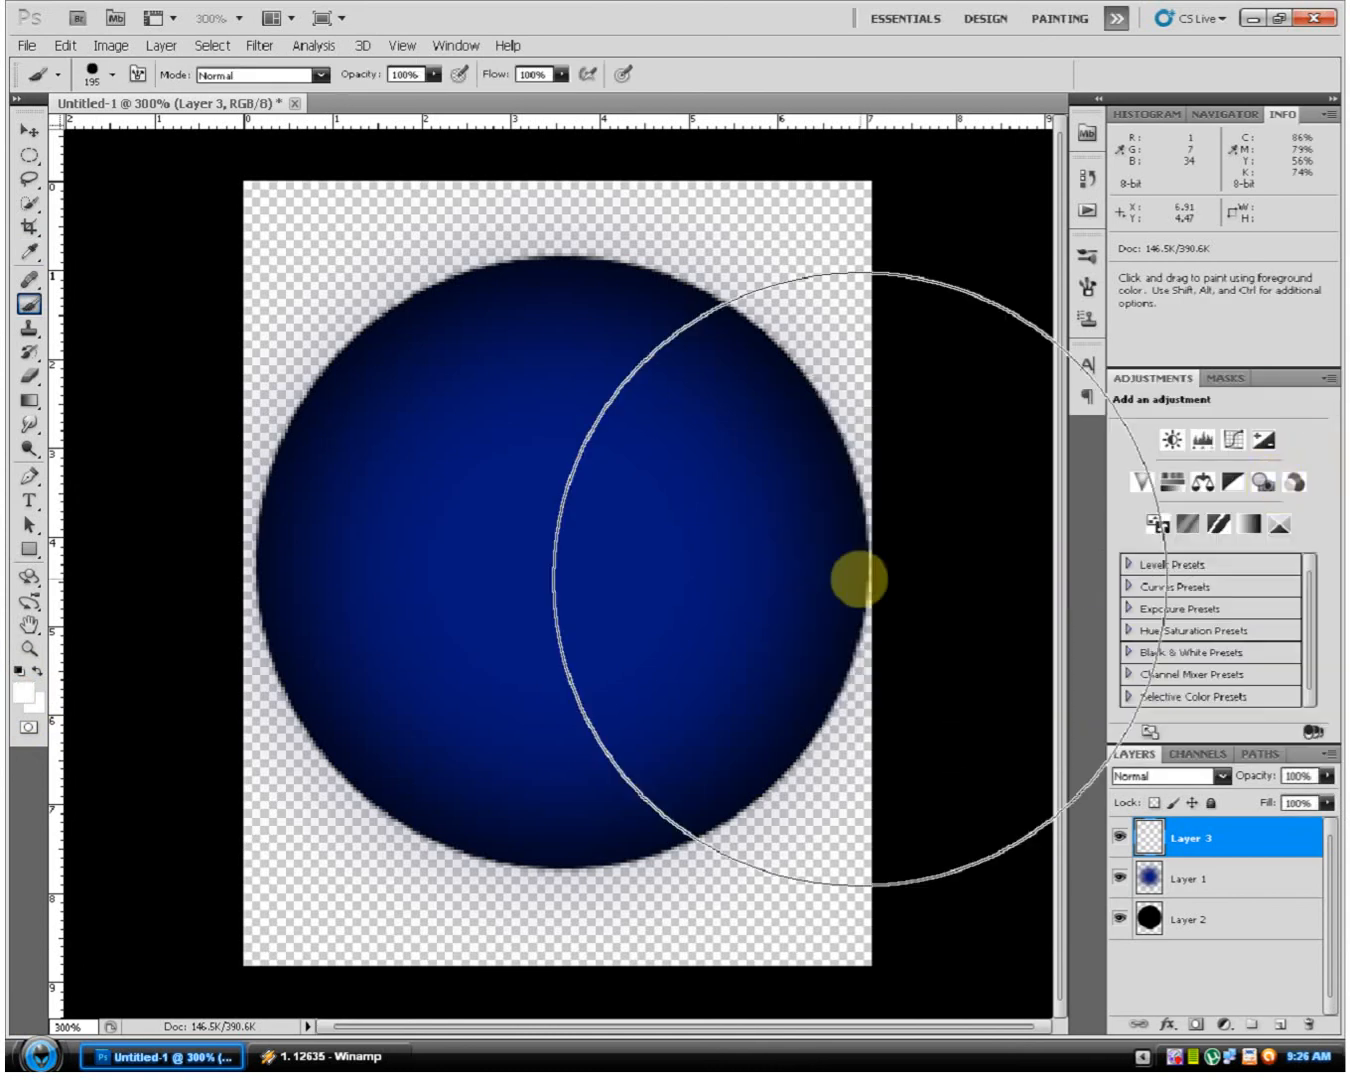
Step: Paint a white highlight at the centre of the orb with a 114 px soft round brush at 0% hardness
click(95, 74)
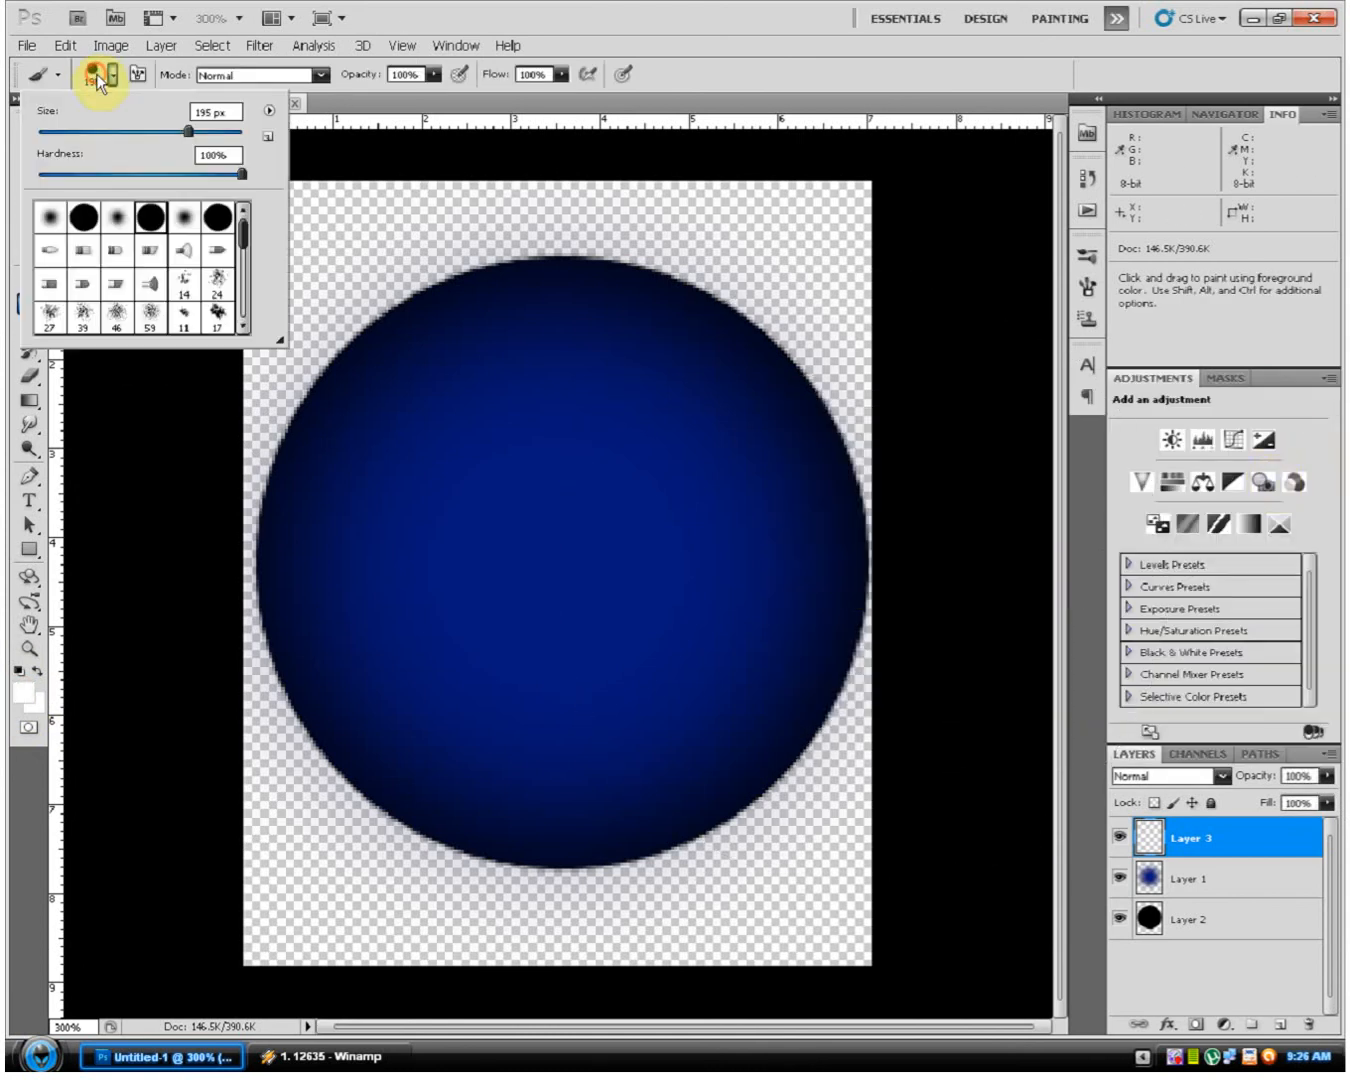
click(107, 207)
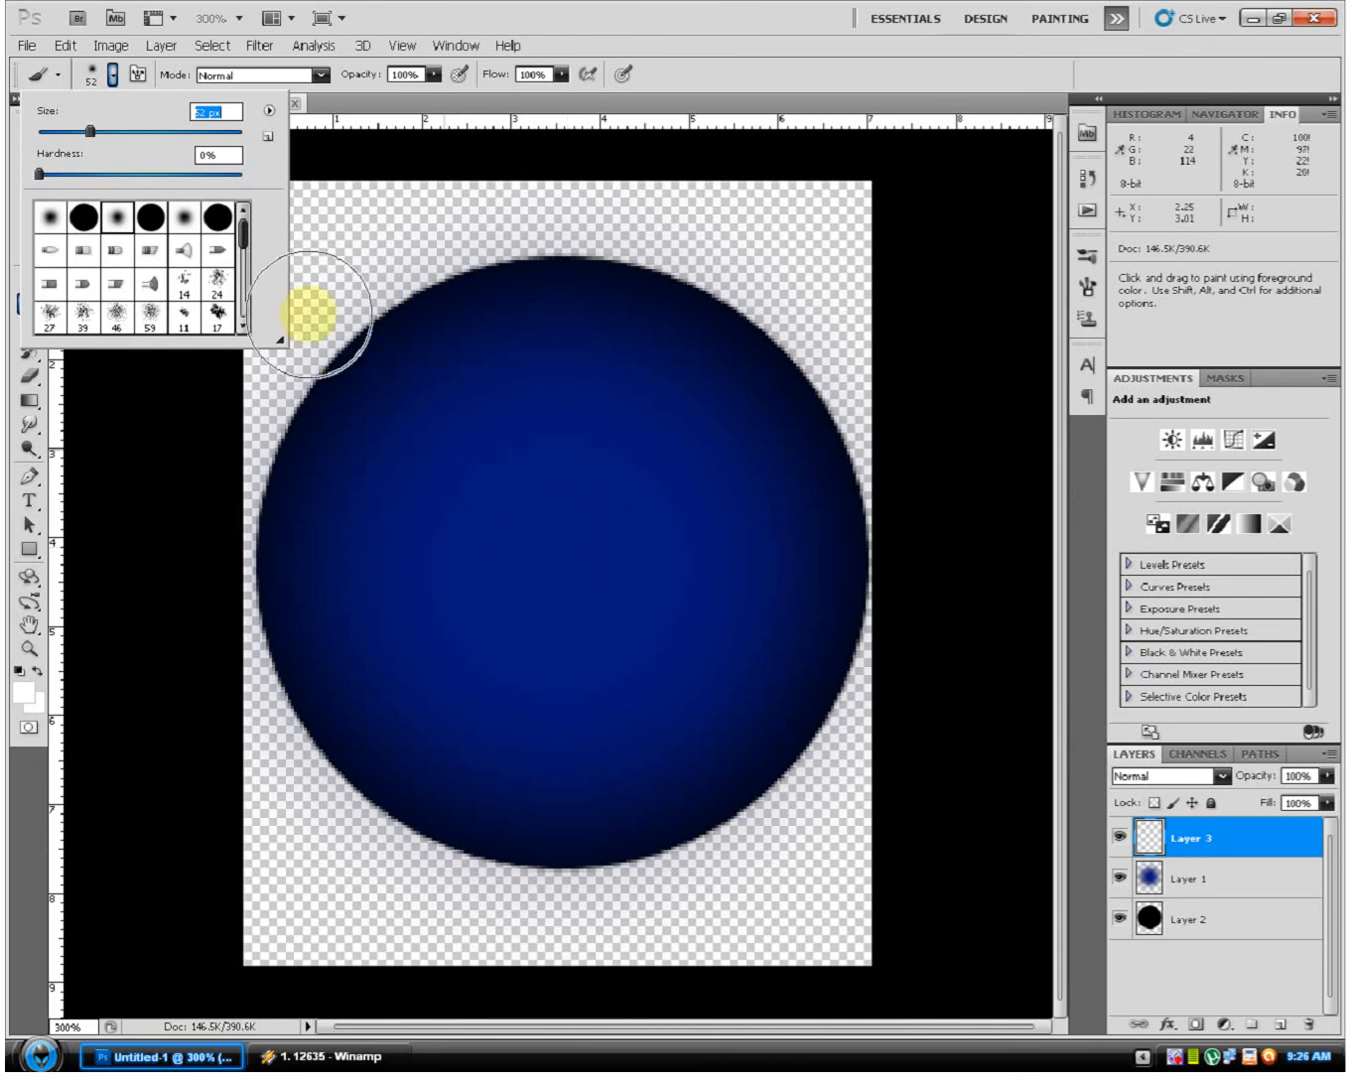
drag(90, 131, 118, 131)
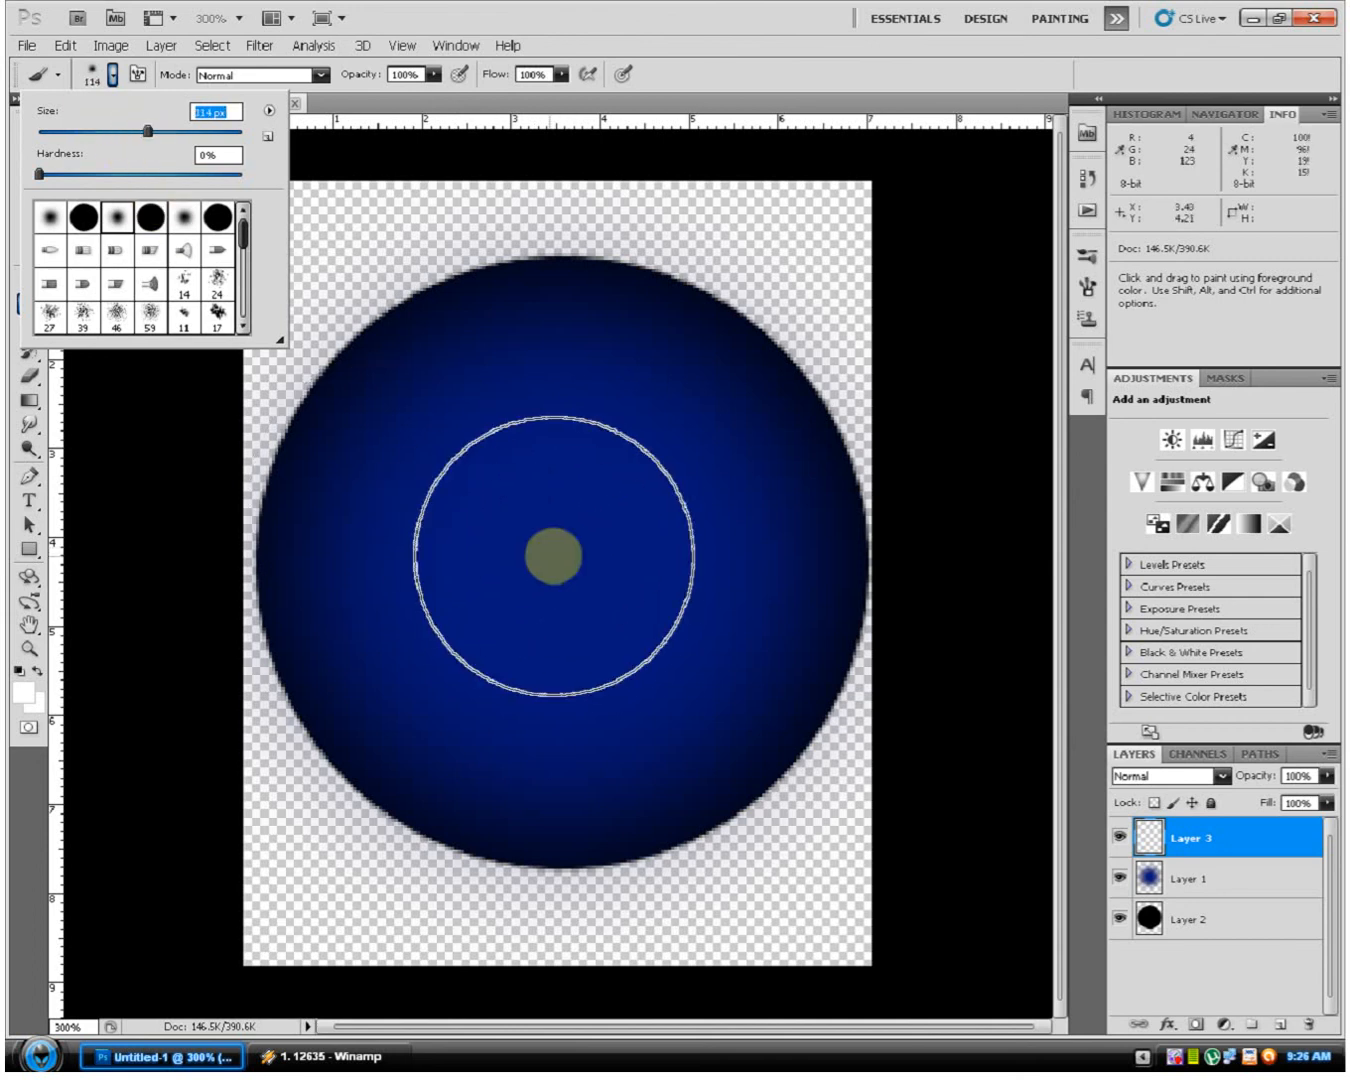
click(548, 545)
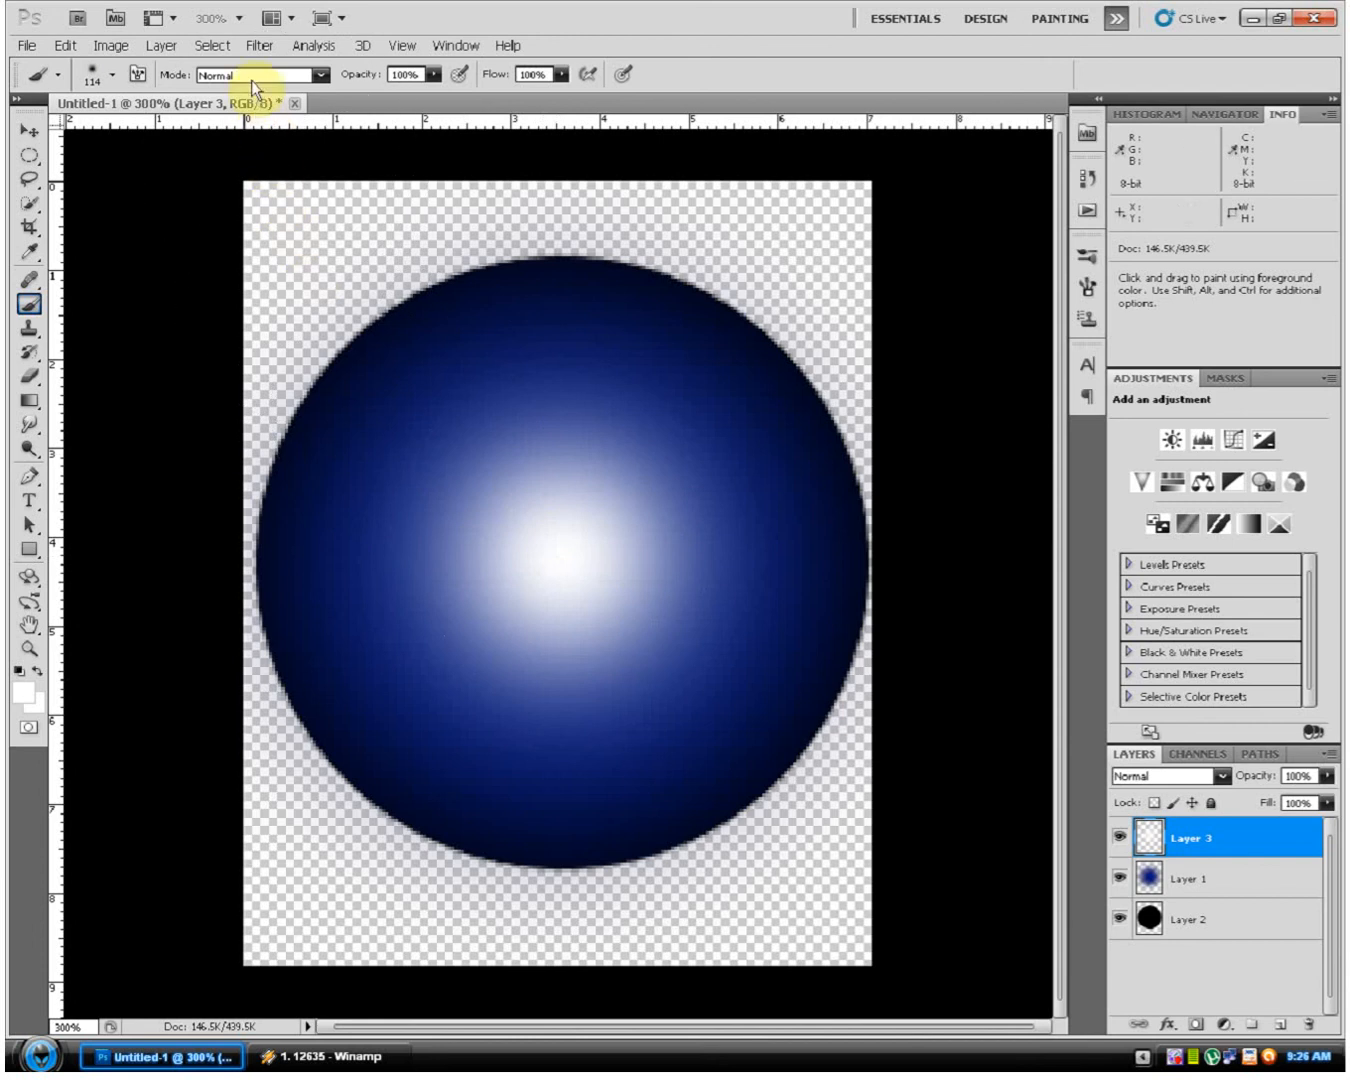
Step: Apply a Gaussian Blur with a 15.8 pixel radius to the white highlight on Layer 3
click(261, 47)
mouse_move(303, 221)
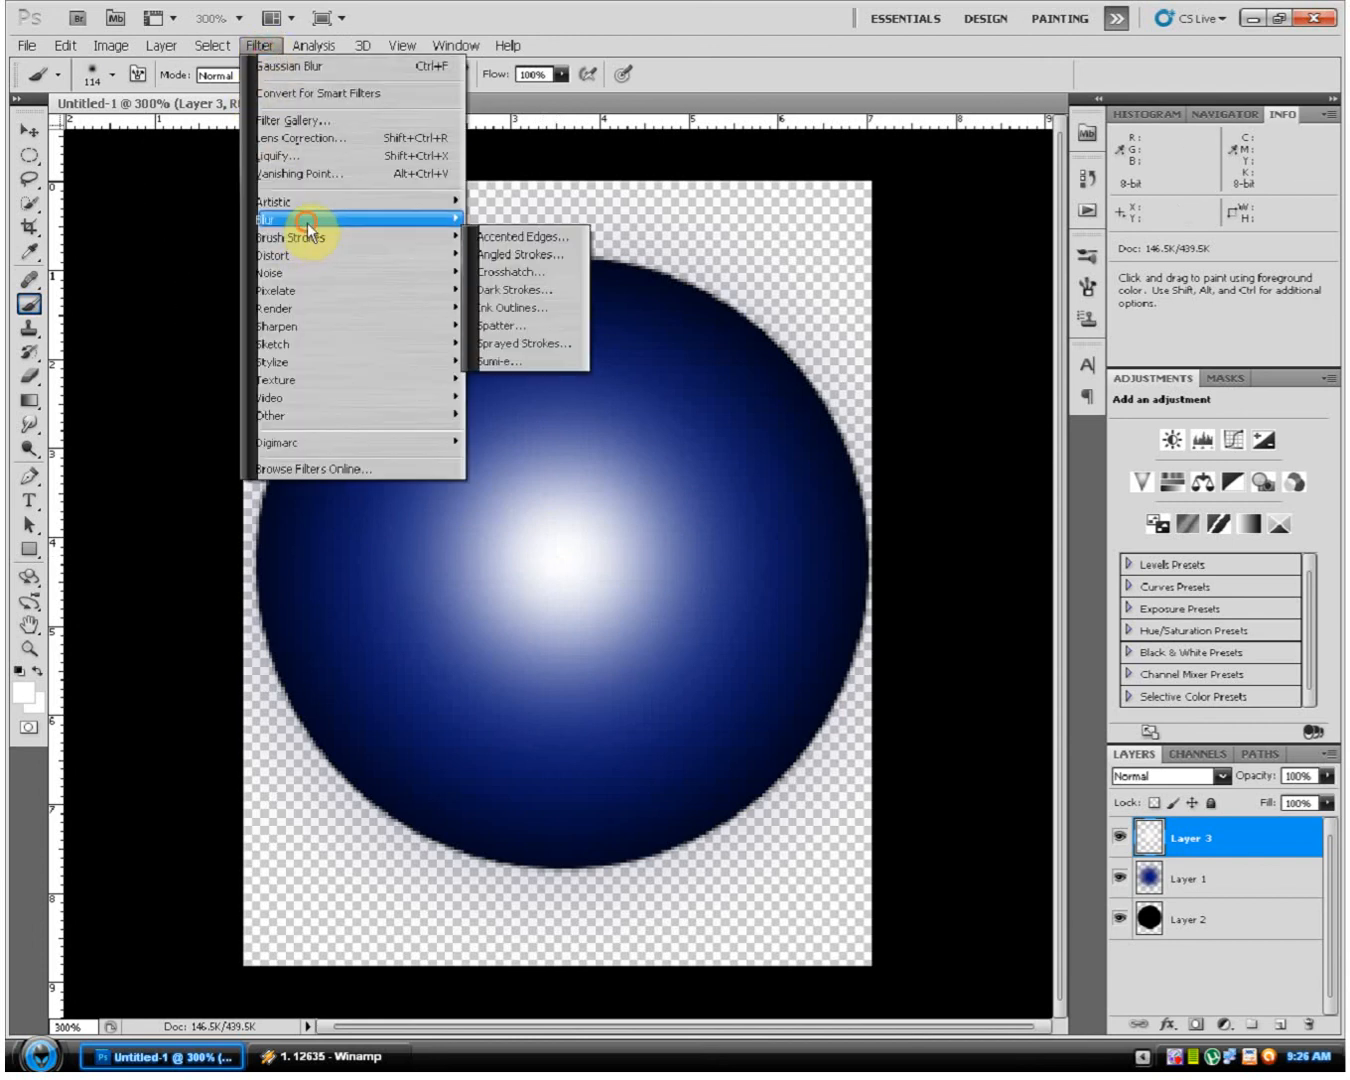
click(540, 292)
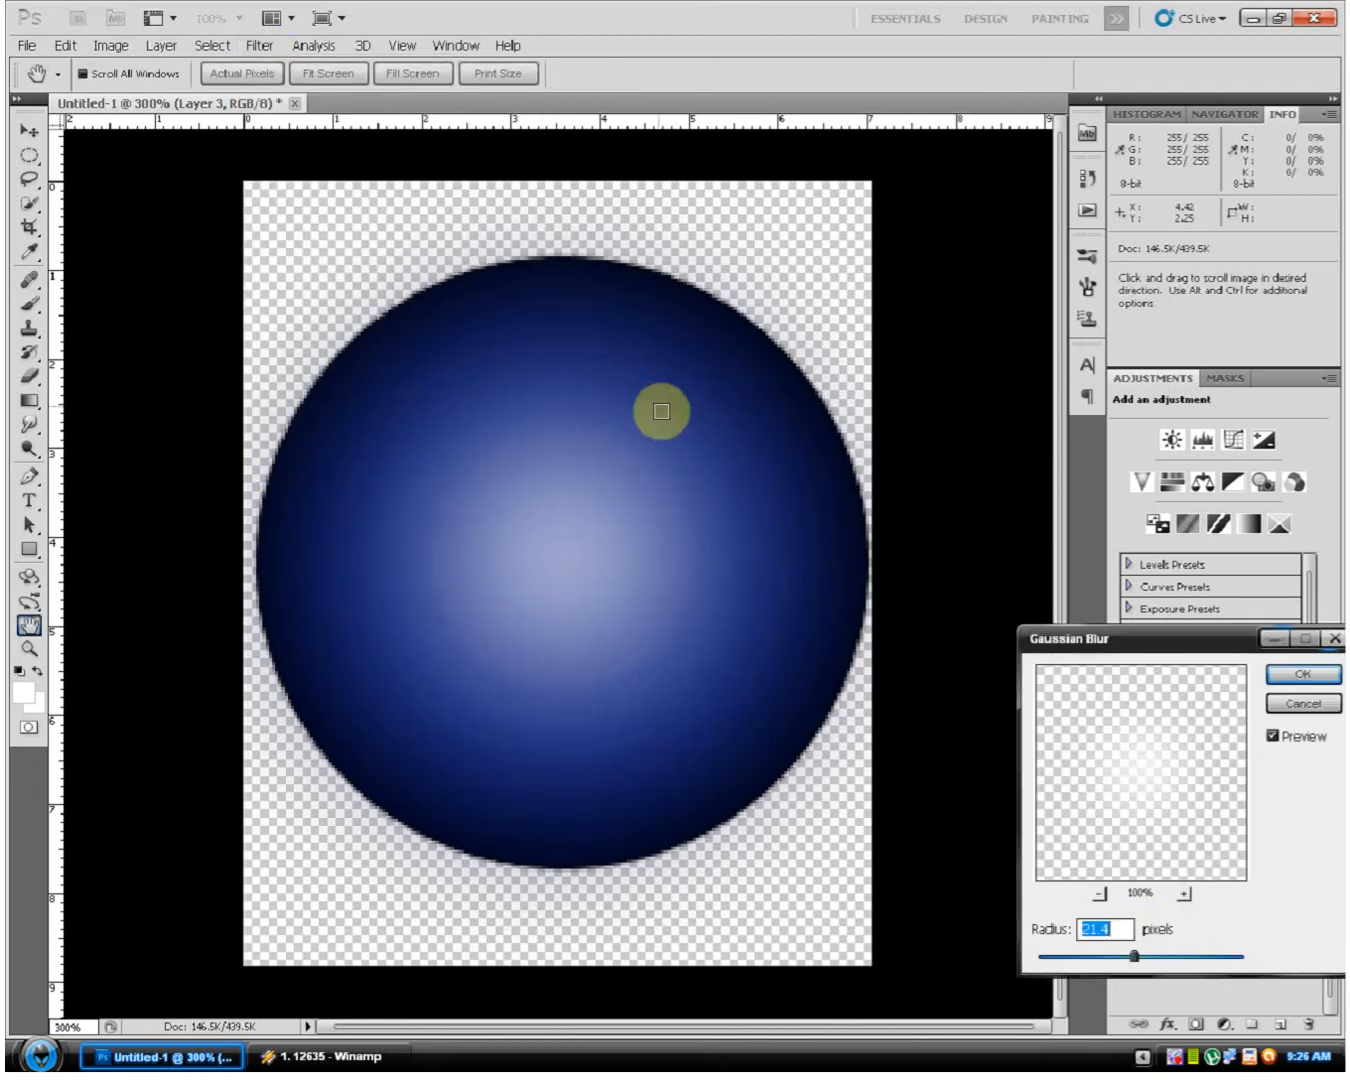
drag(1132, 958, 1129, 957)
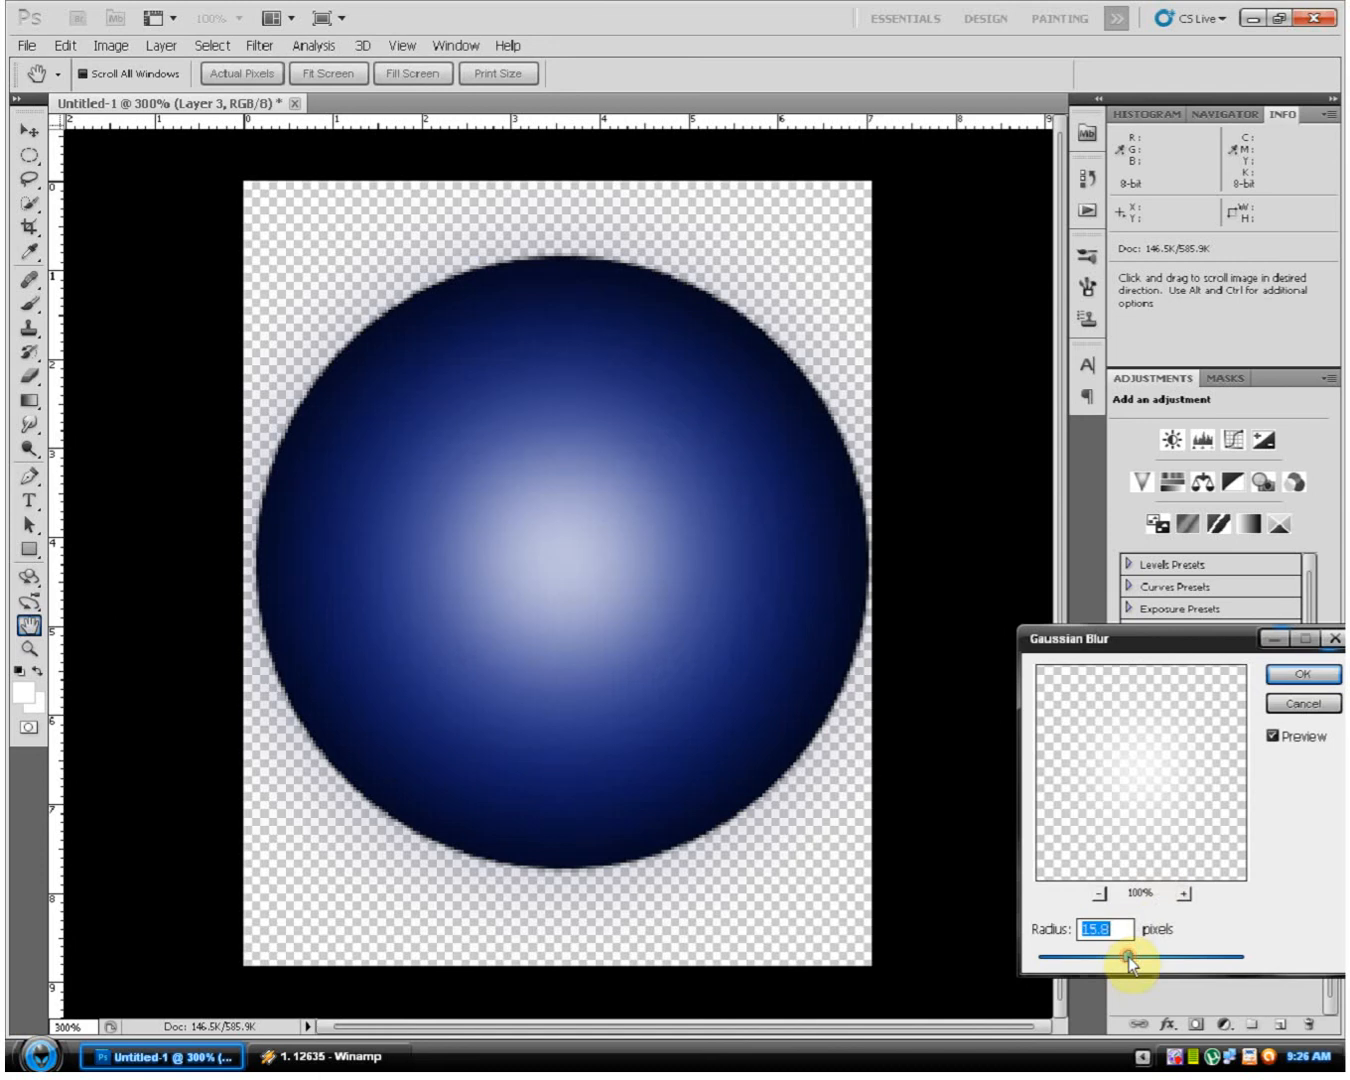
click(1298, 678)
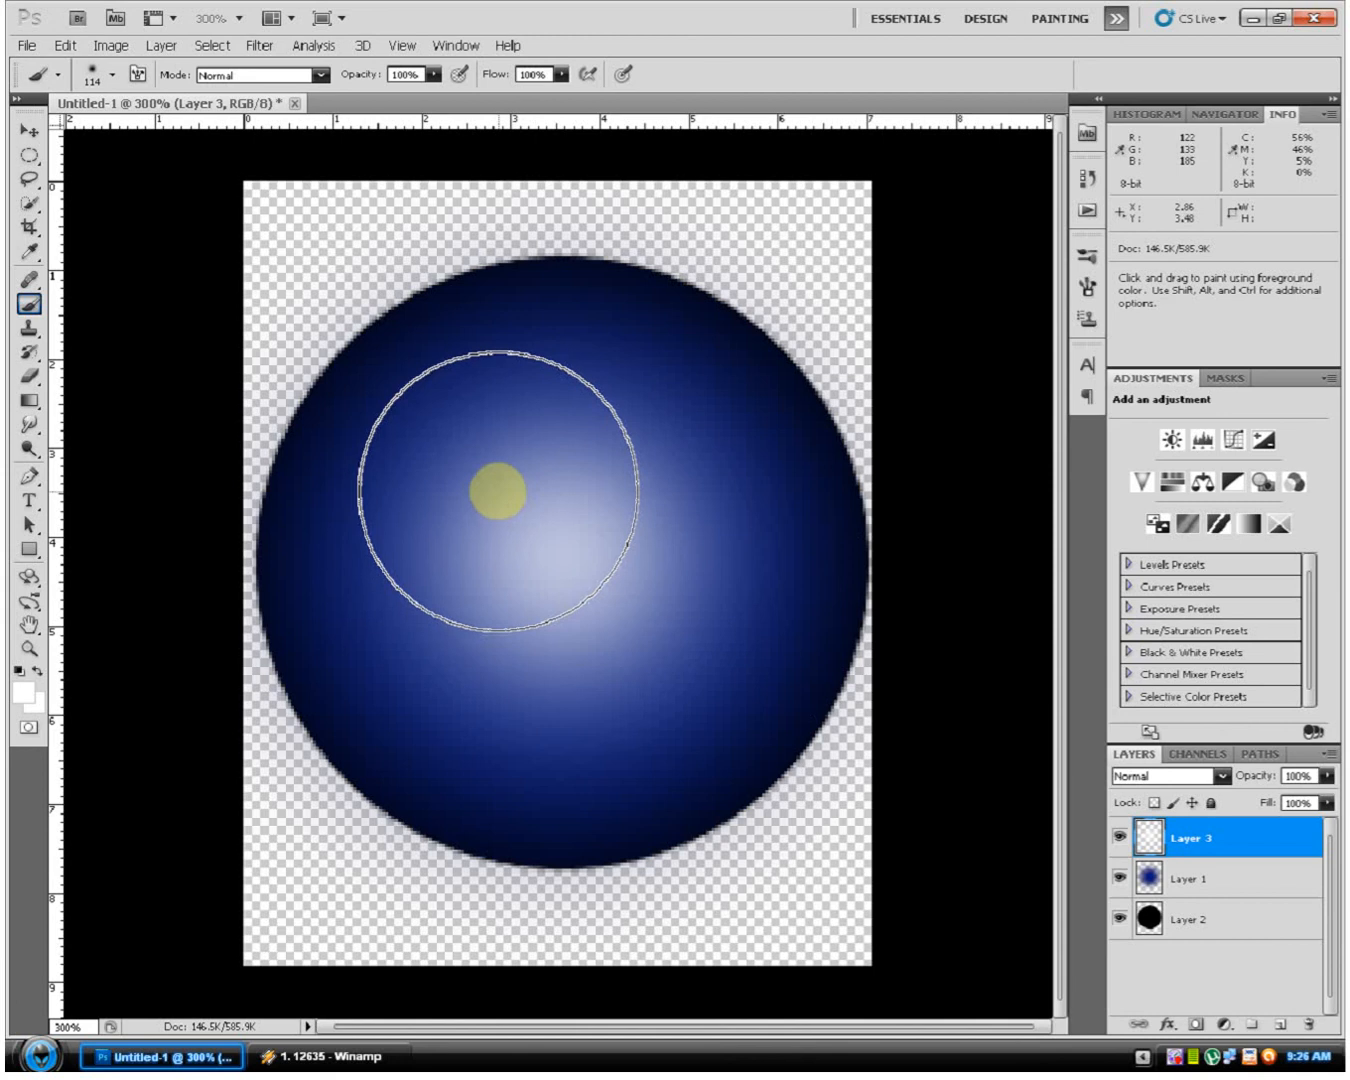
Step: Select Layer 3, Layer 1 and Layer 2 and merge them into a single layer
click(1220, 919)
click(1227, 884)
shift+click(1224, 845)
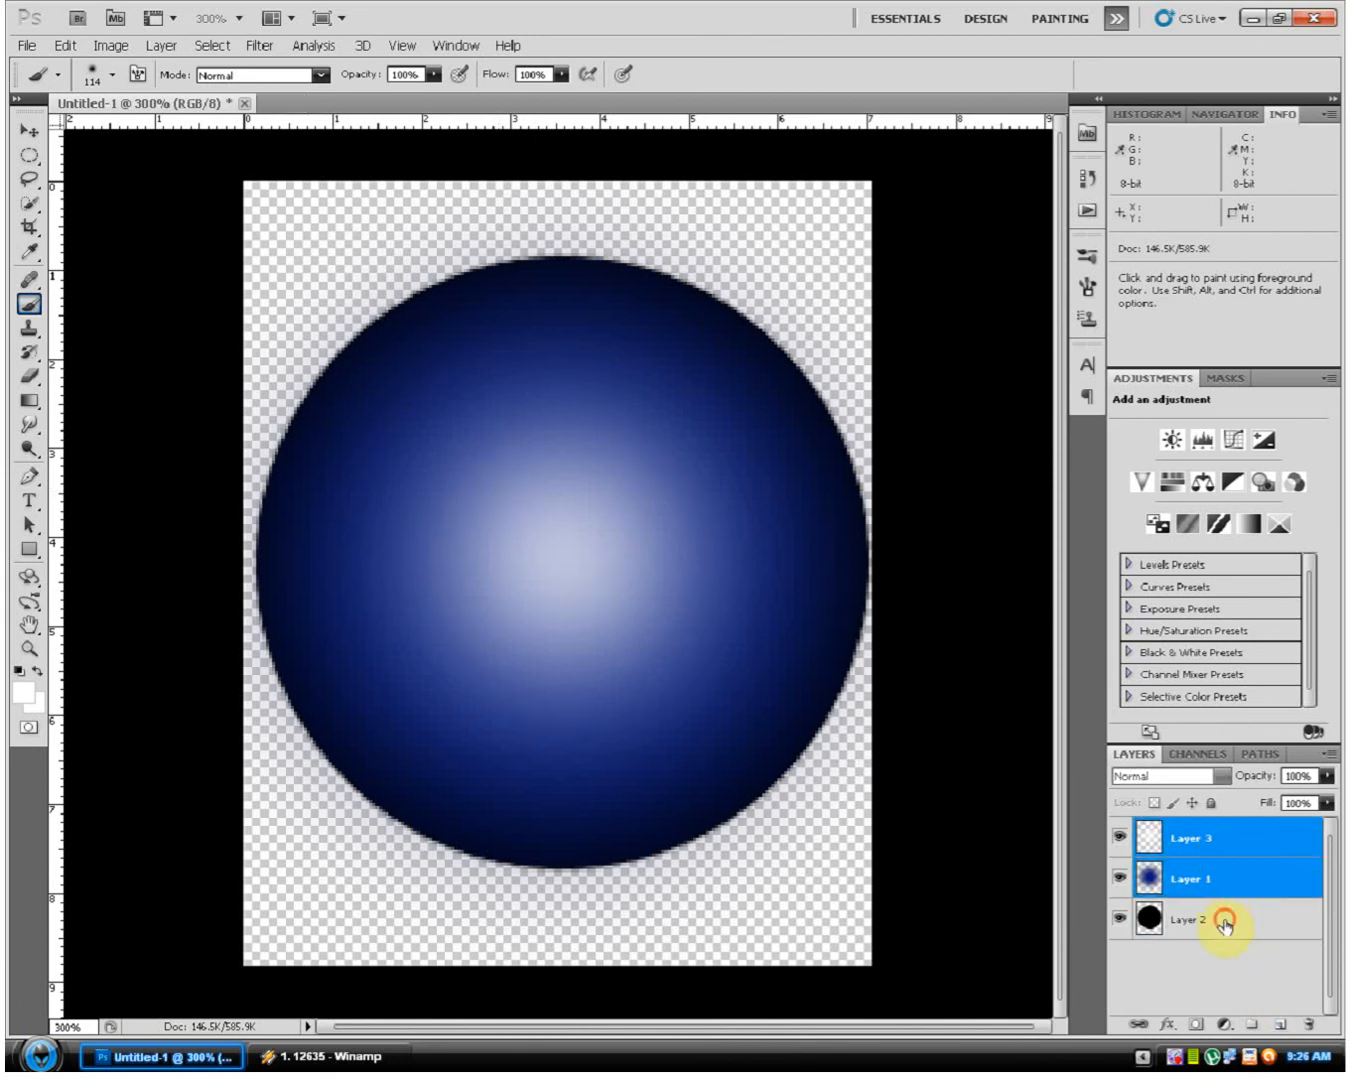
shift+click(1220, 917)
right_click(1221, 917)
click(1187, 886)
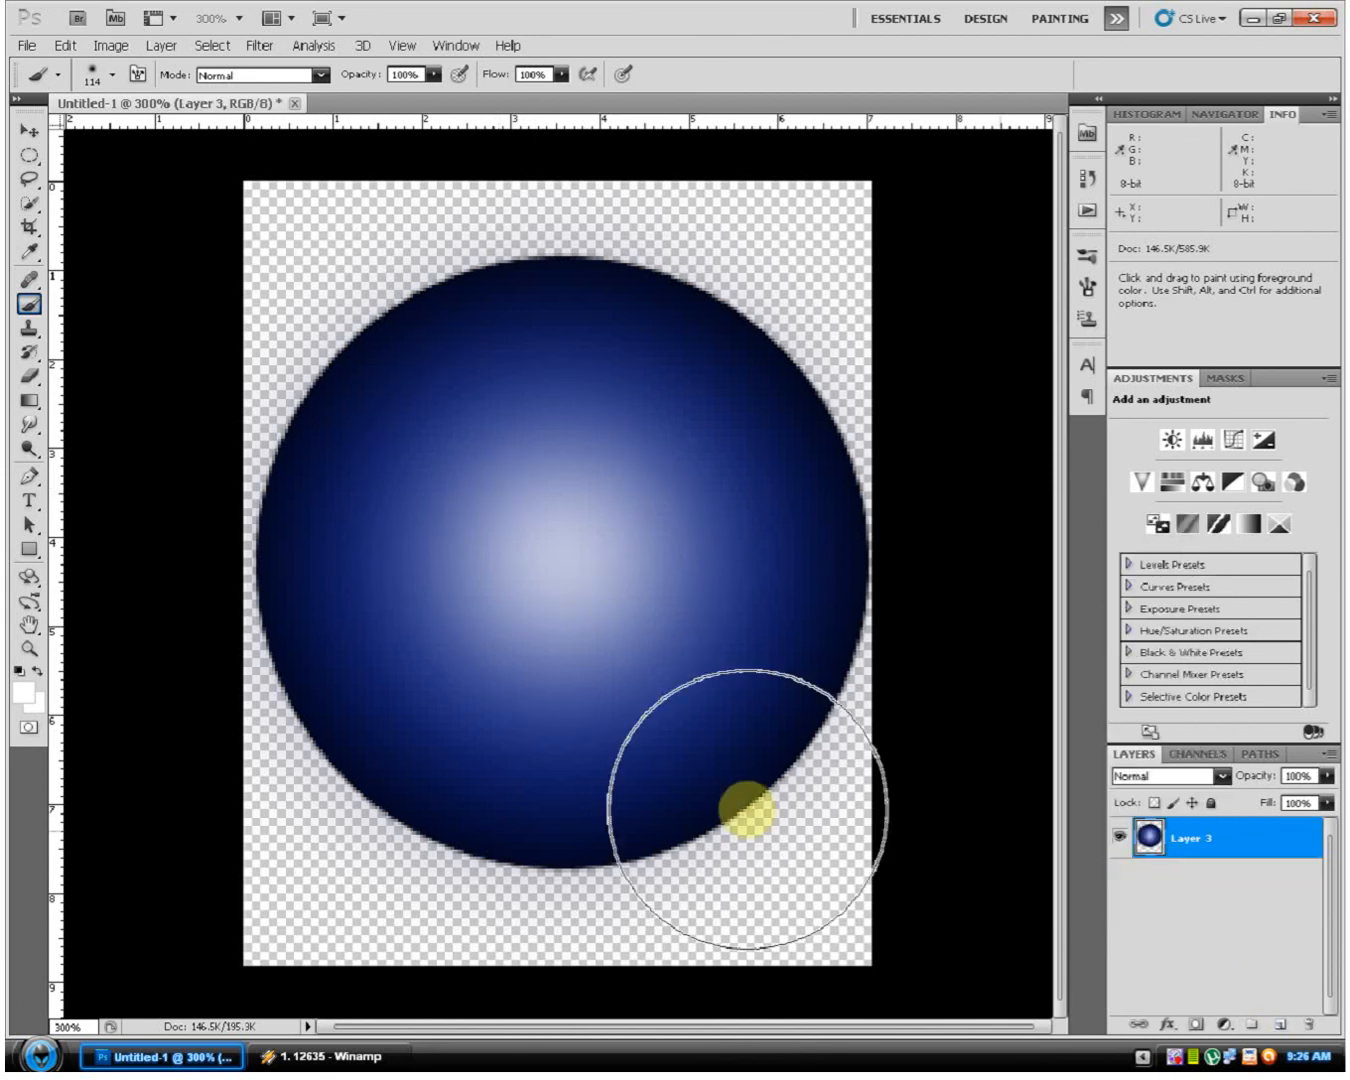
Step: Add the text "bs" in white 72 pt Candles Regular and move it to the centre of the orb
click(28, 505)
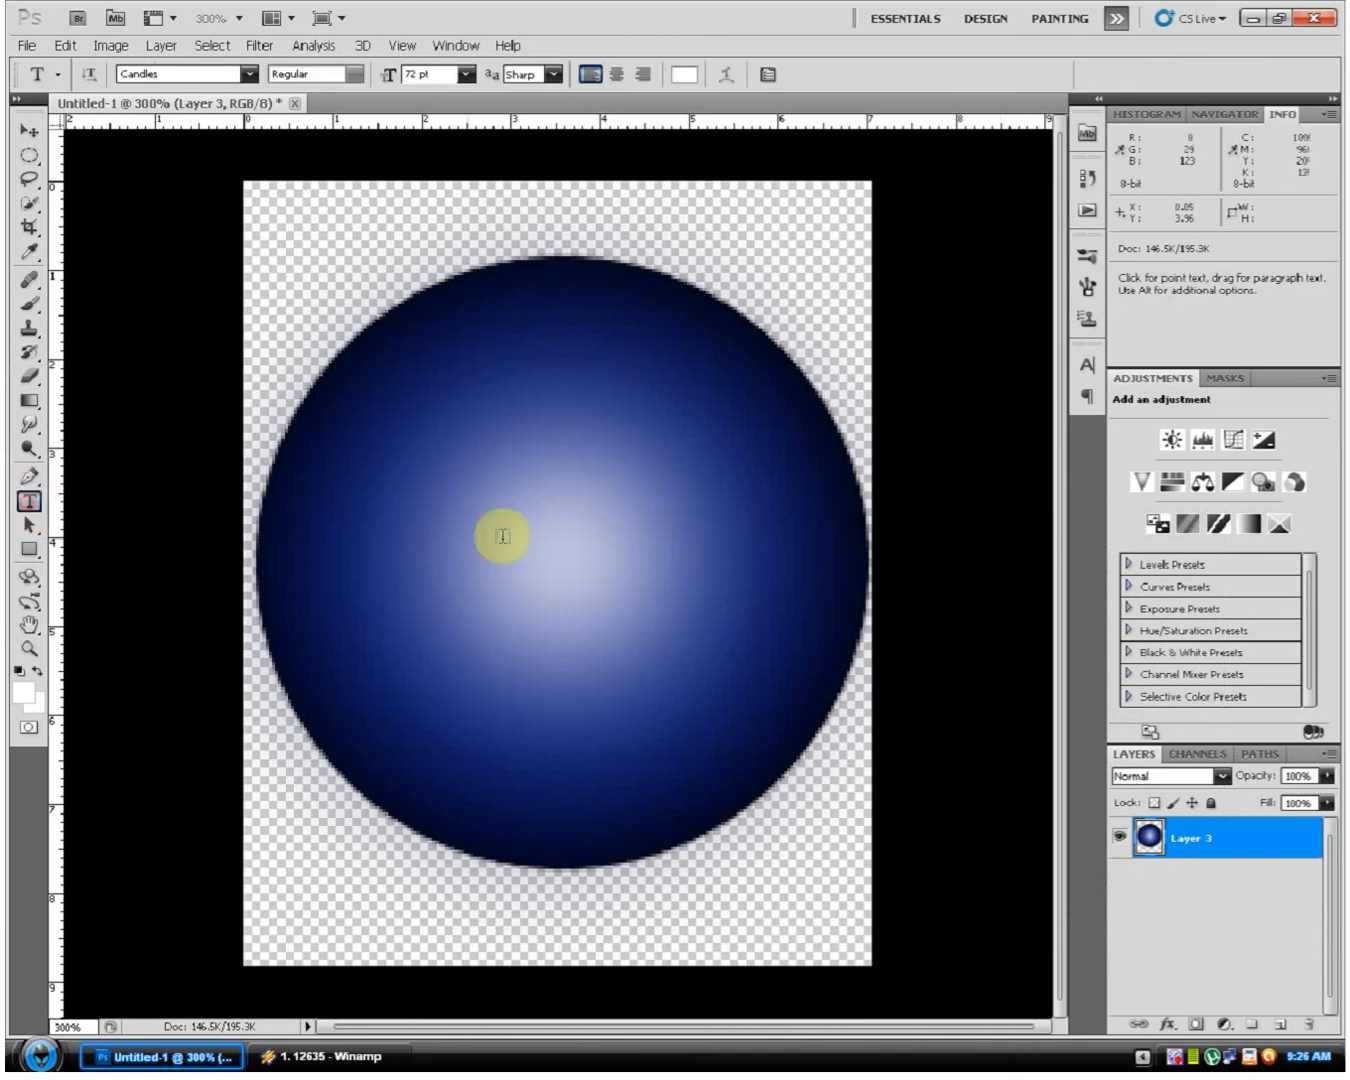
click(423, 527)
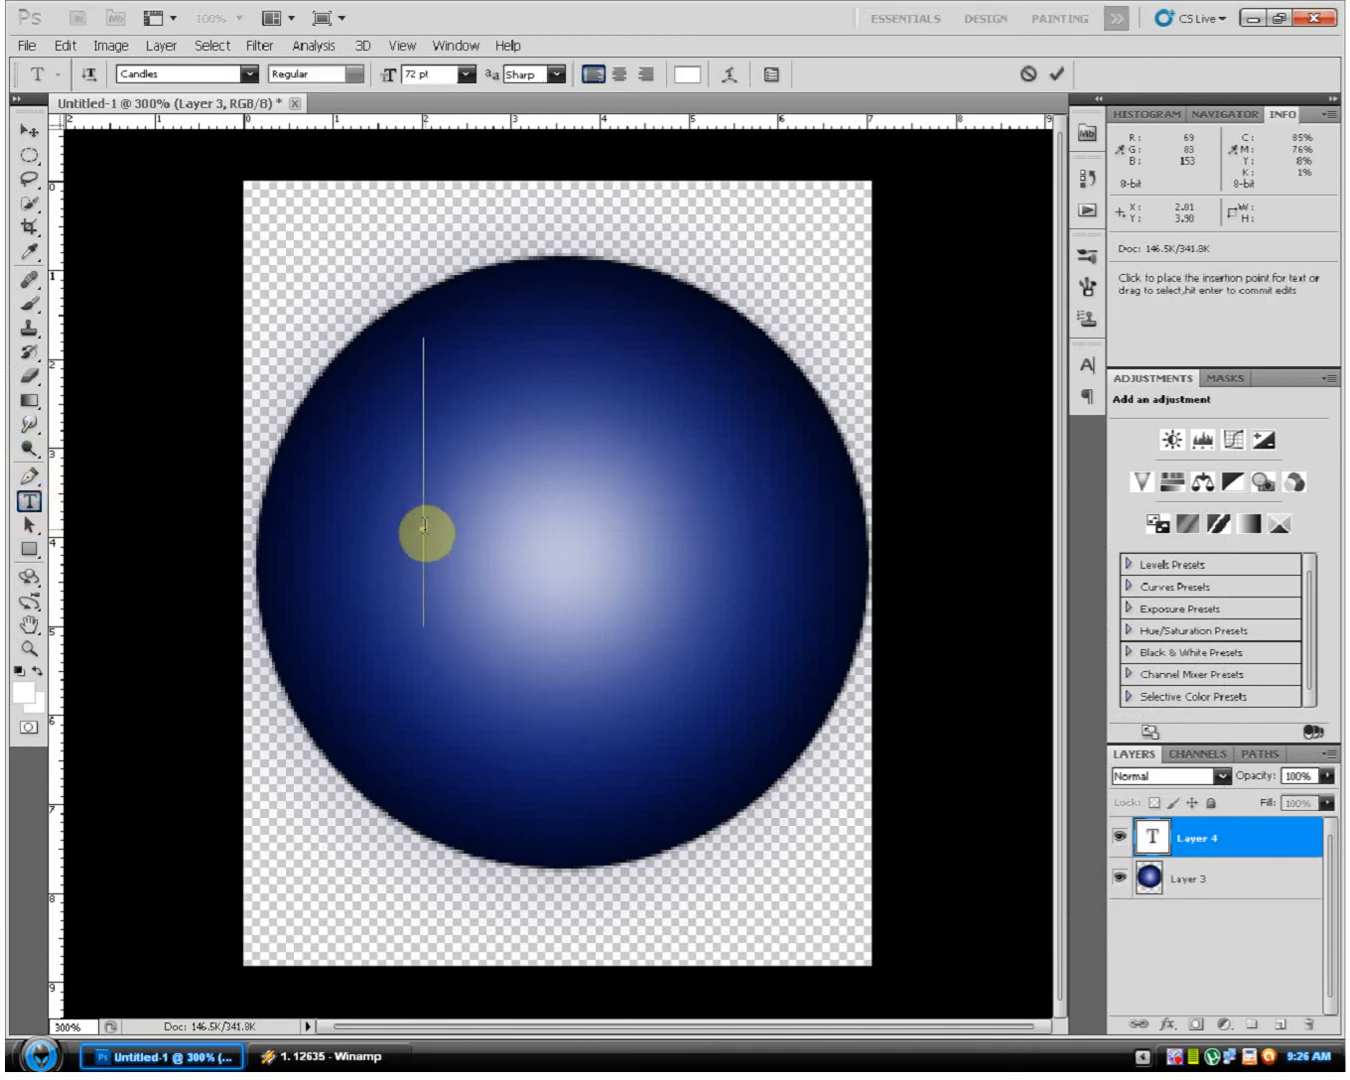
text(bs)
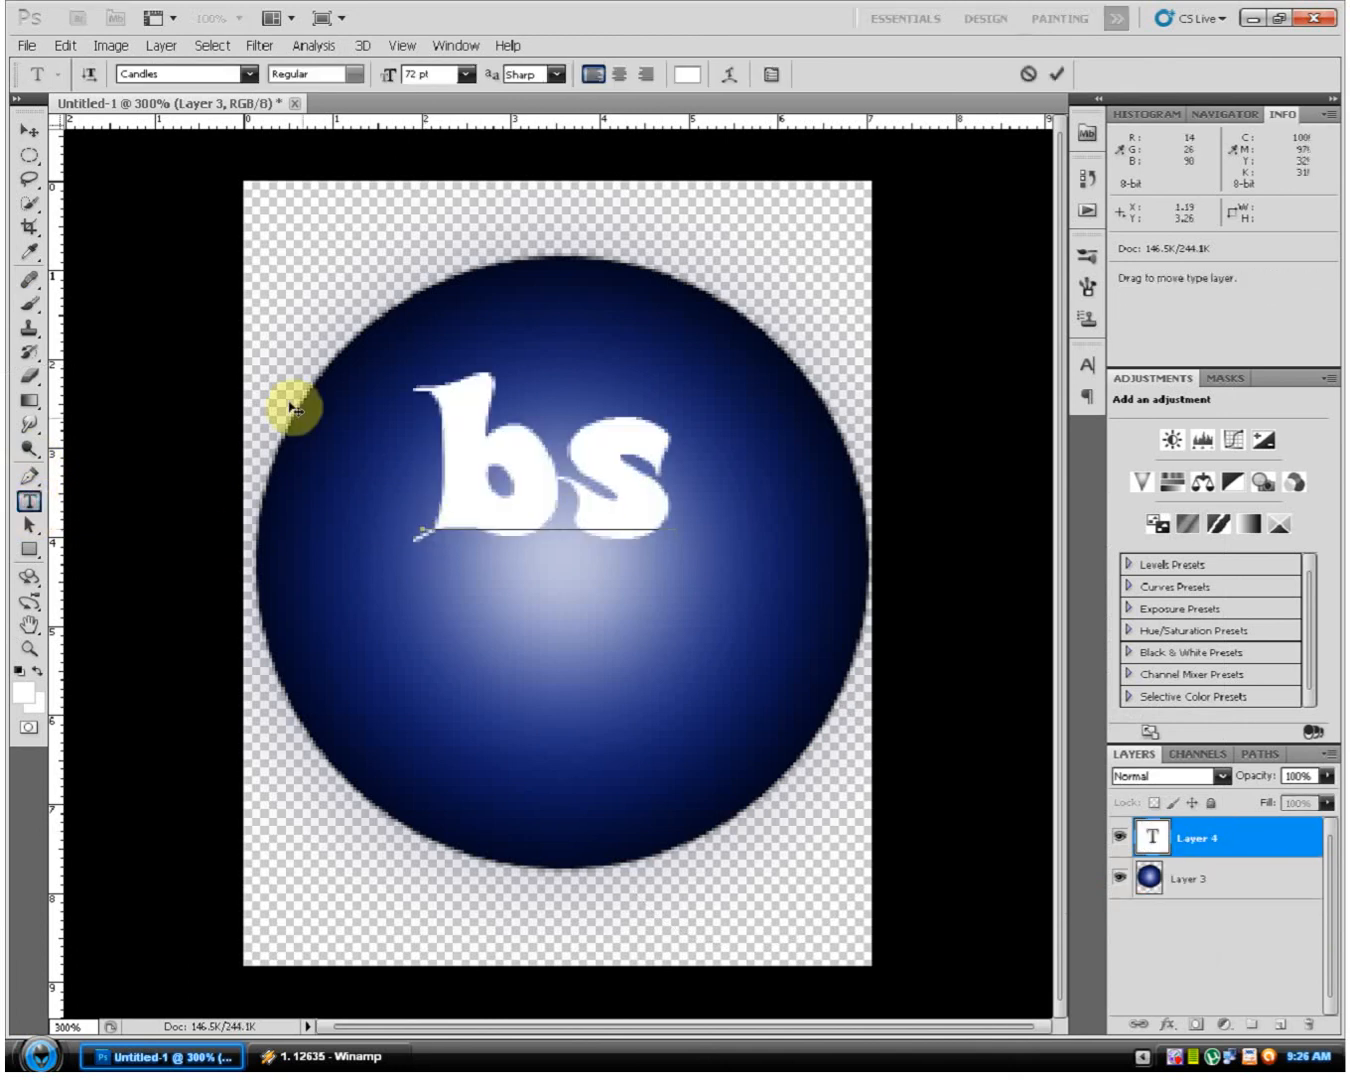
click(28, 133)
drag(518, 489, 537, 561)
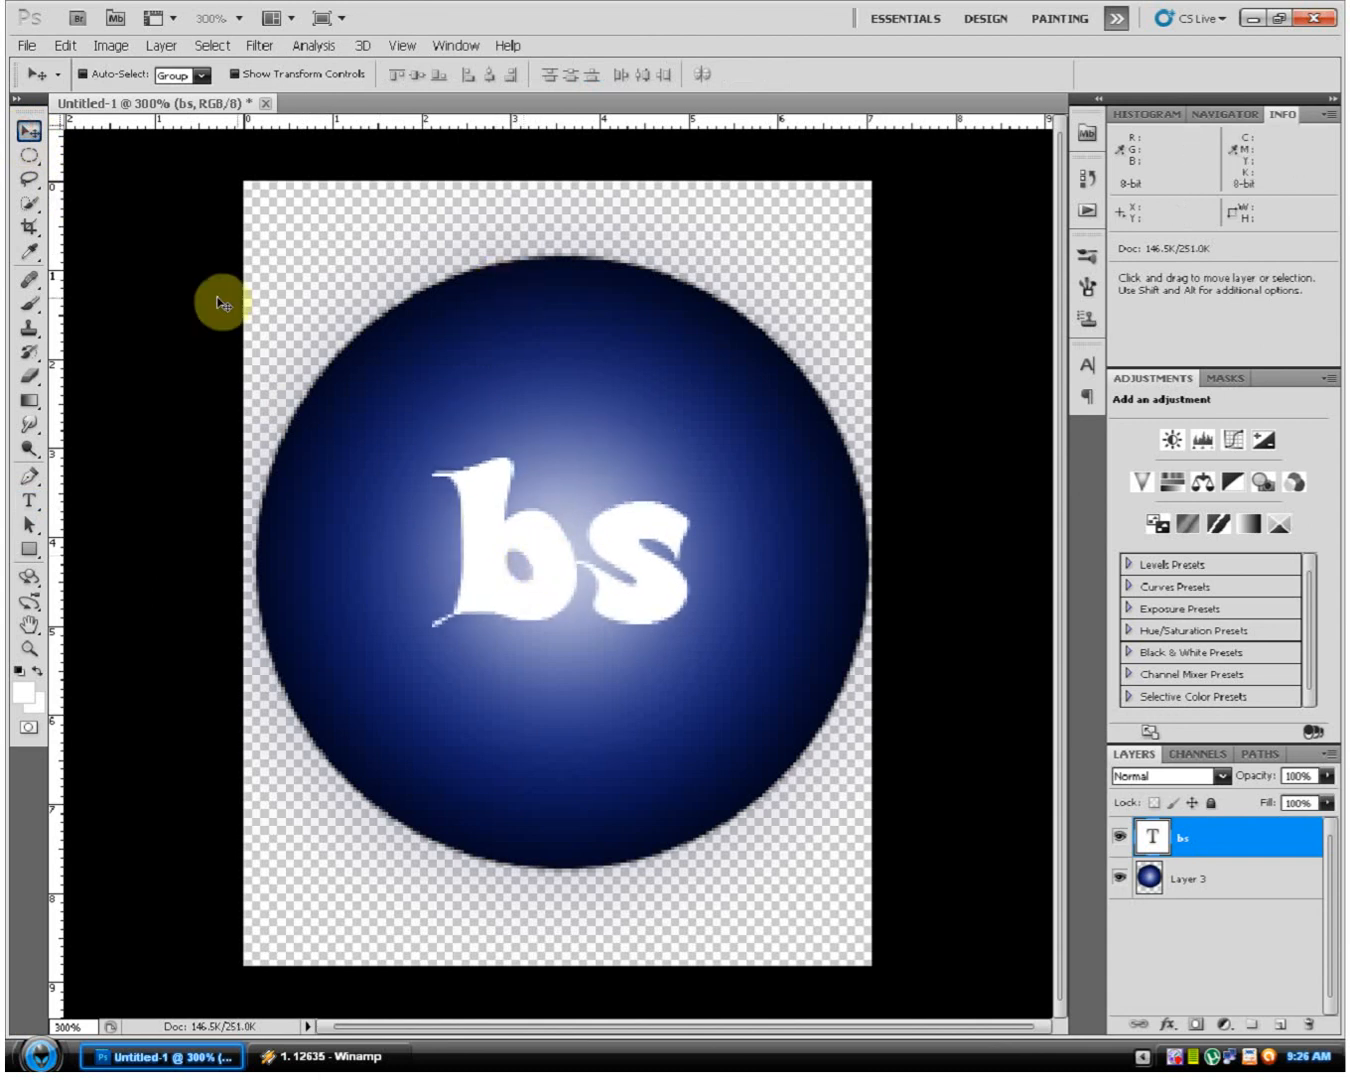
Step: Add a second "bs" text in black, place it slightly above the white text, and bring the white text layer to the front
click(29, 500)
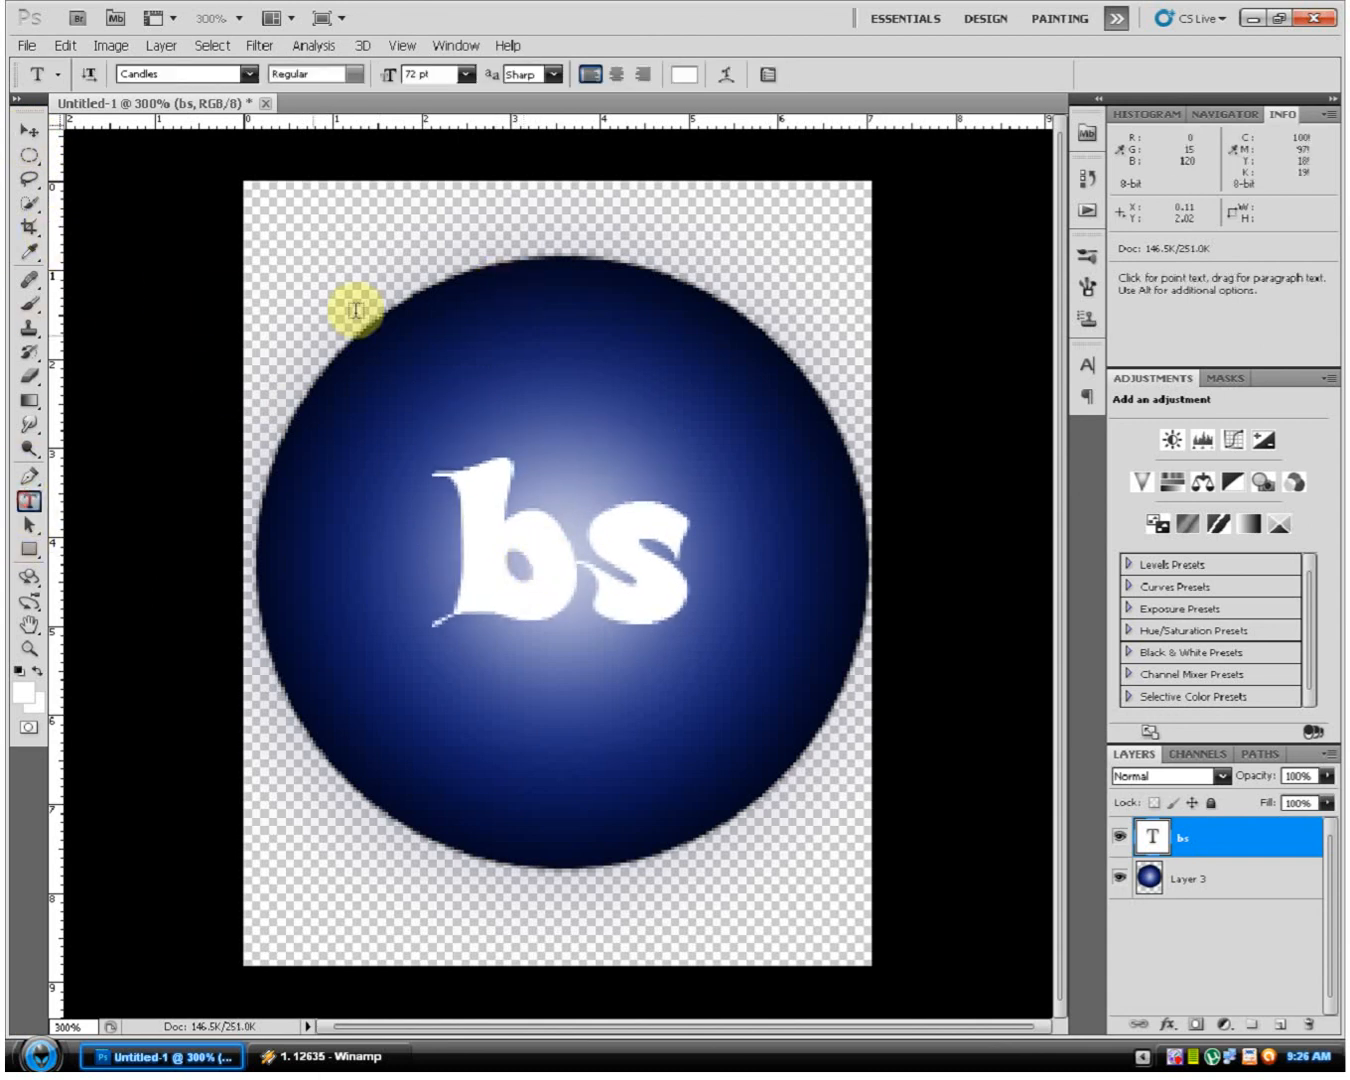
click(367, 296)
click(685, 74)
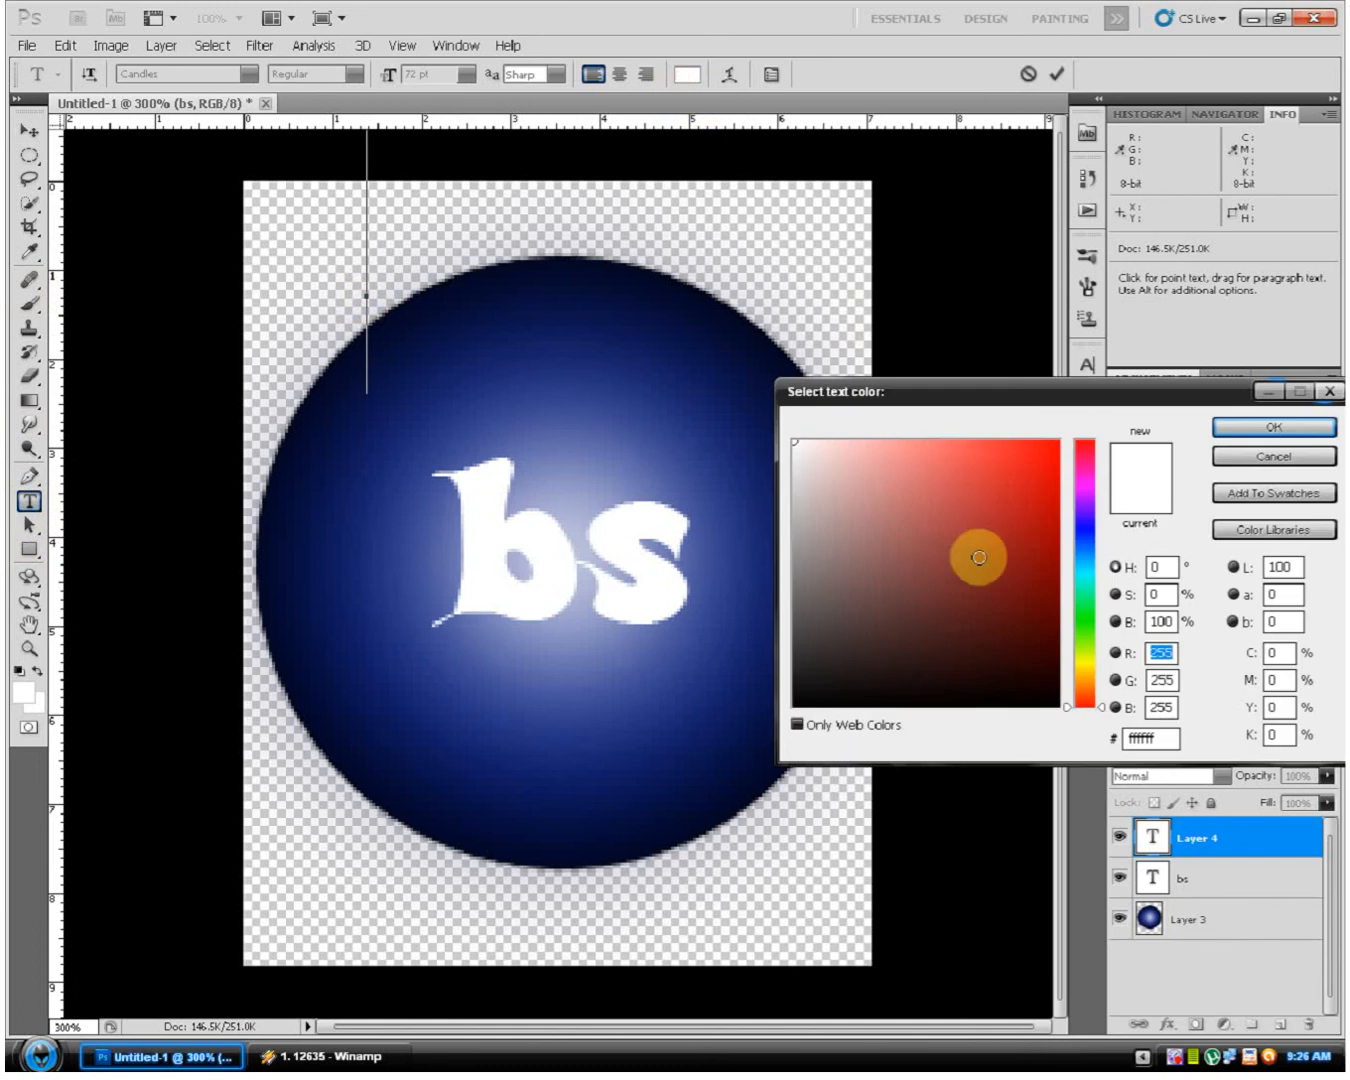
drag(973, 550, 1079, 732)
click(1271, 428)
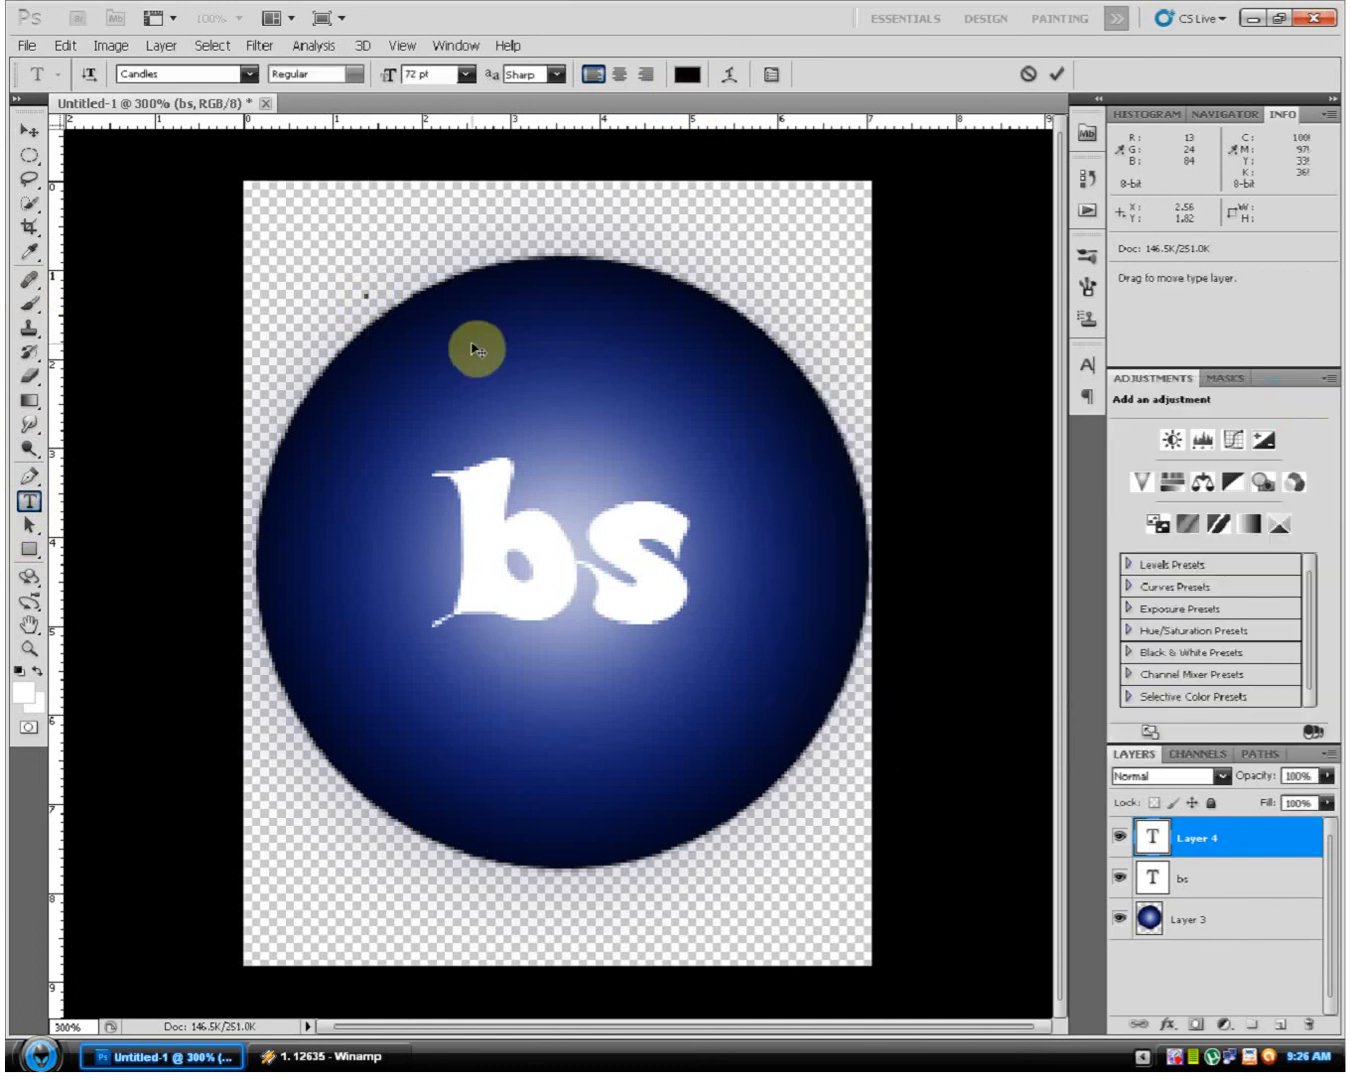
text(bs)
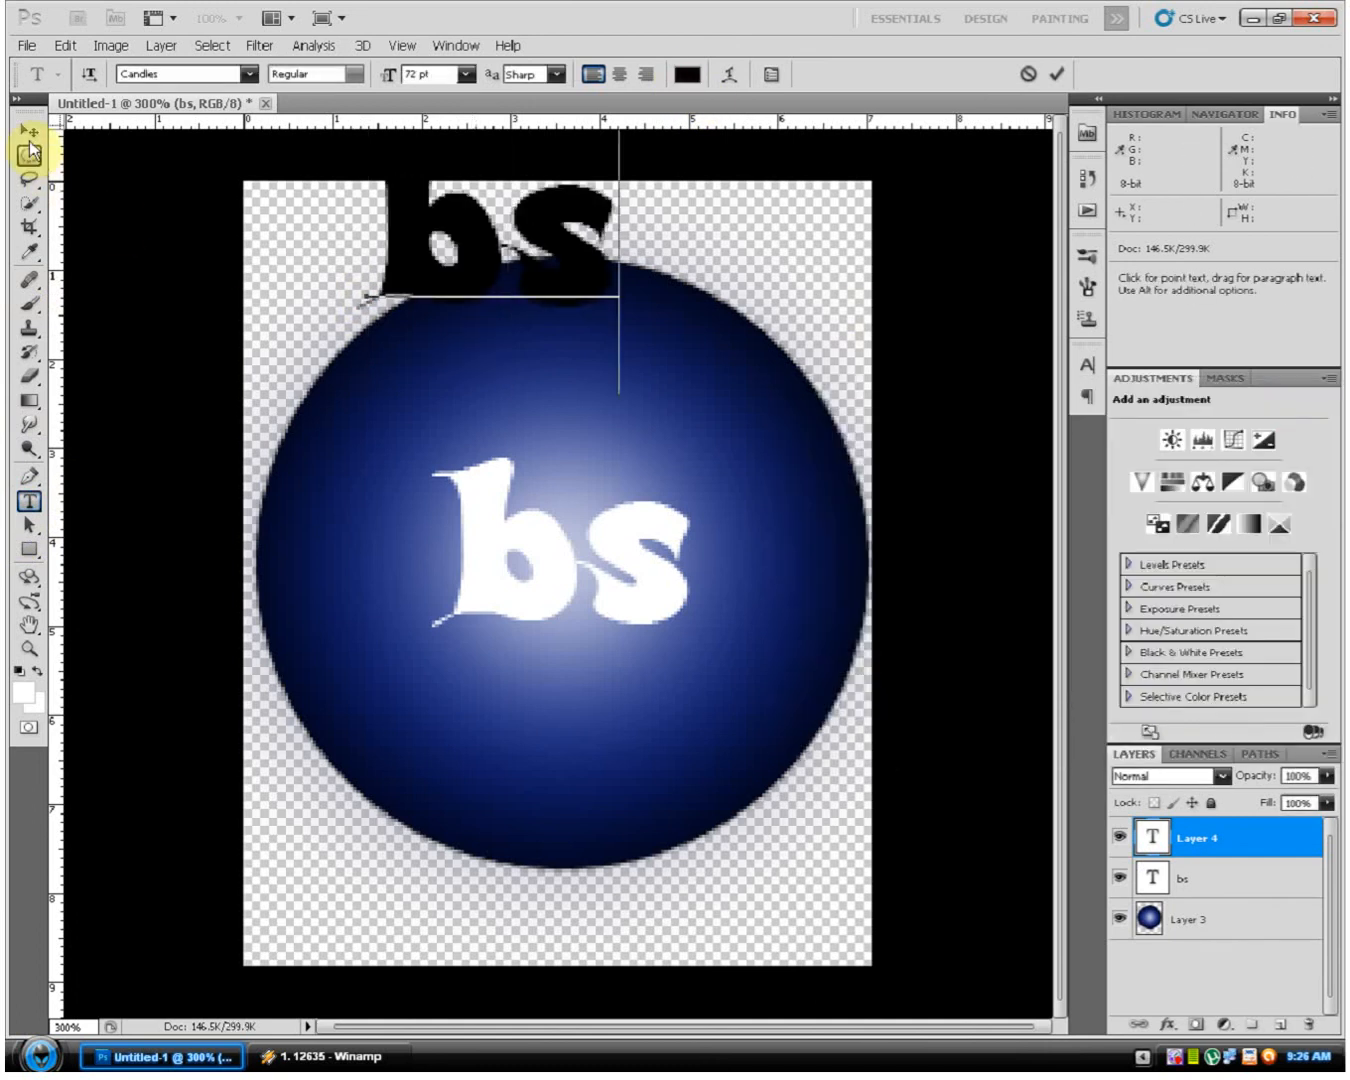
click(28, 129)
drag(512, 253, 573, 537)
click(1134, 870)
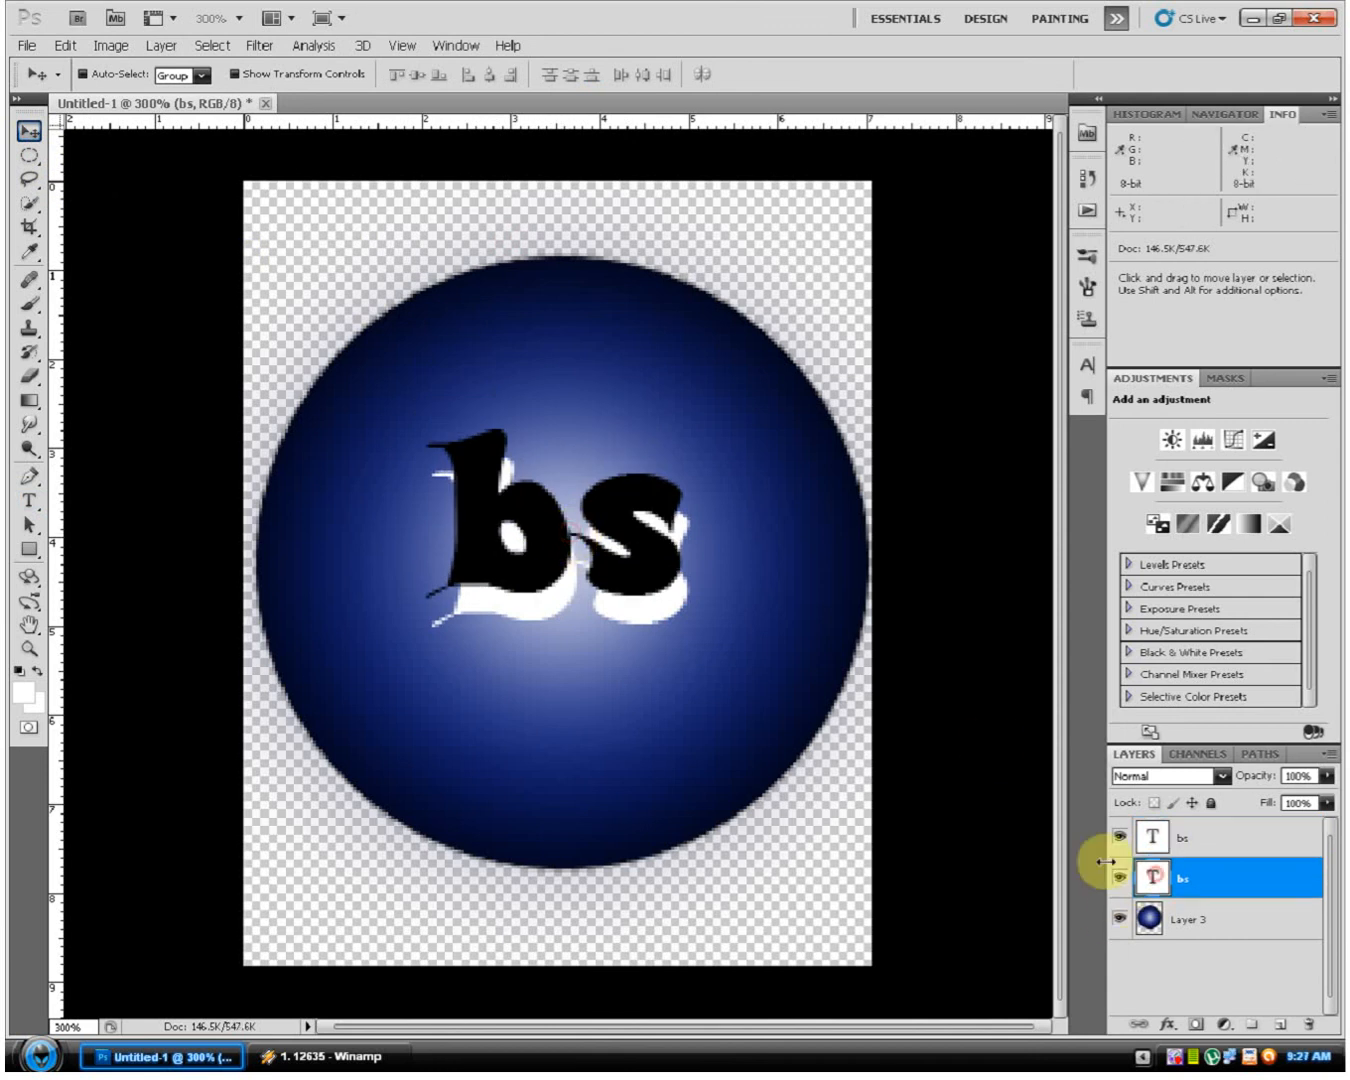
drag(1146, 875, 1125, 837)
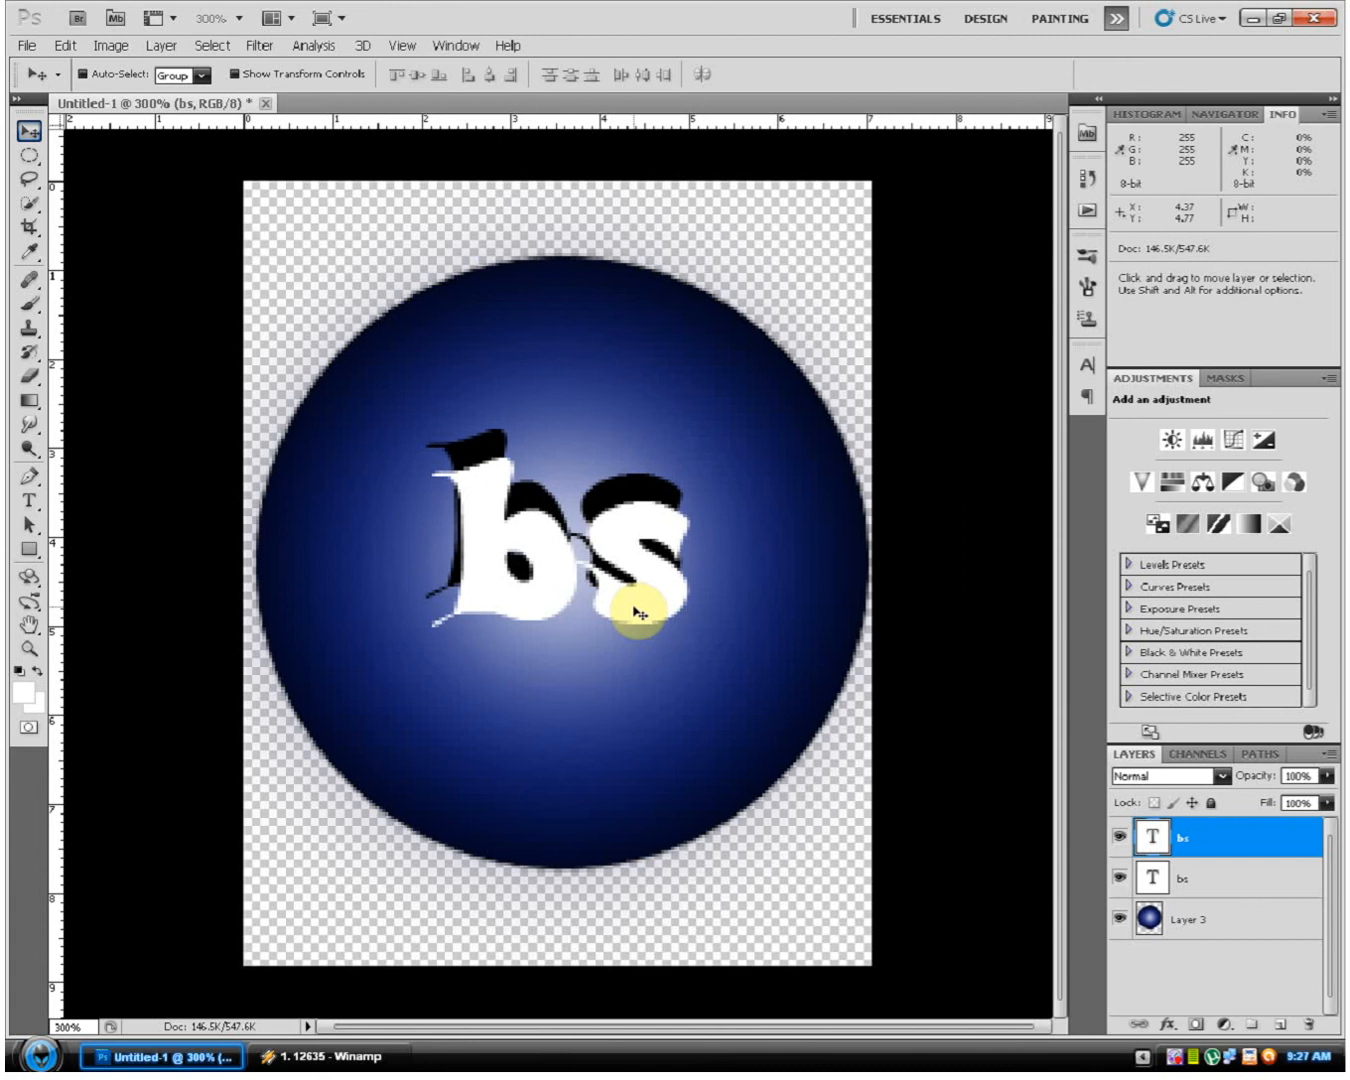
Step: Scale the white "bs" text to about 152% width and 189% height across the orb, and lower its opacity to 75%
key(ctrl+t)
drag(665, 662, 771, 848)
drag(714, 793, 699, 760)
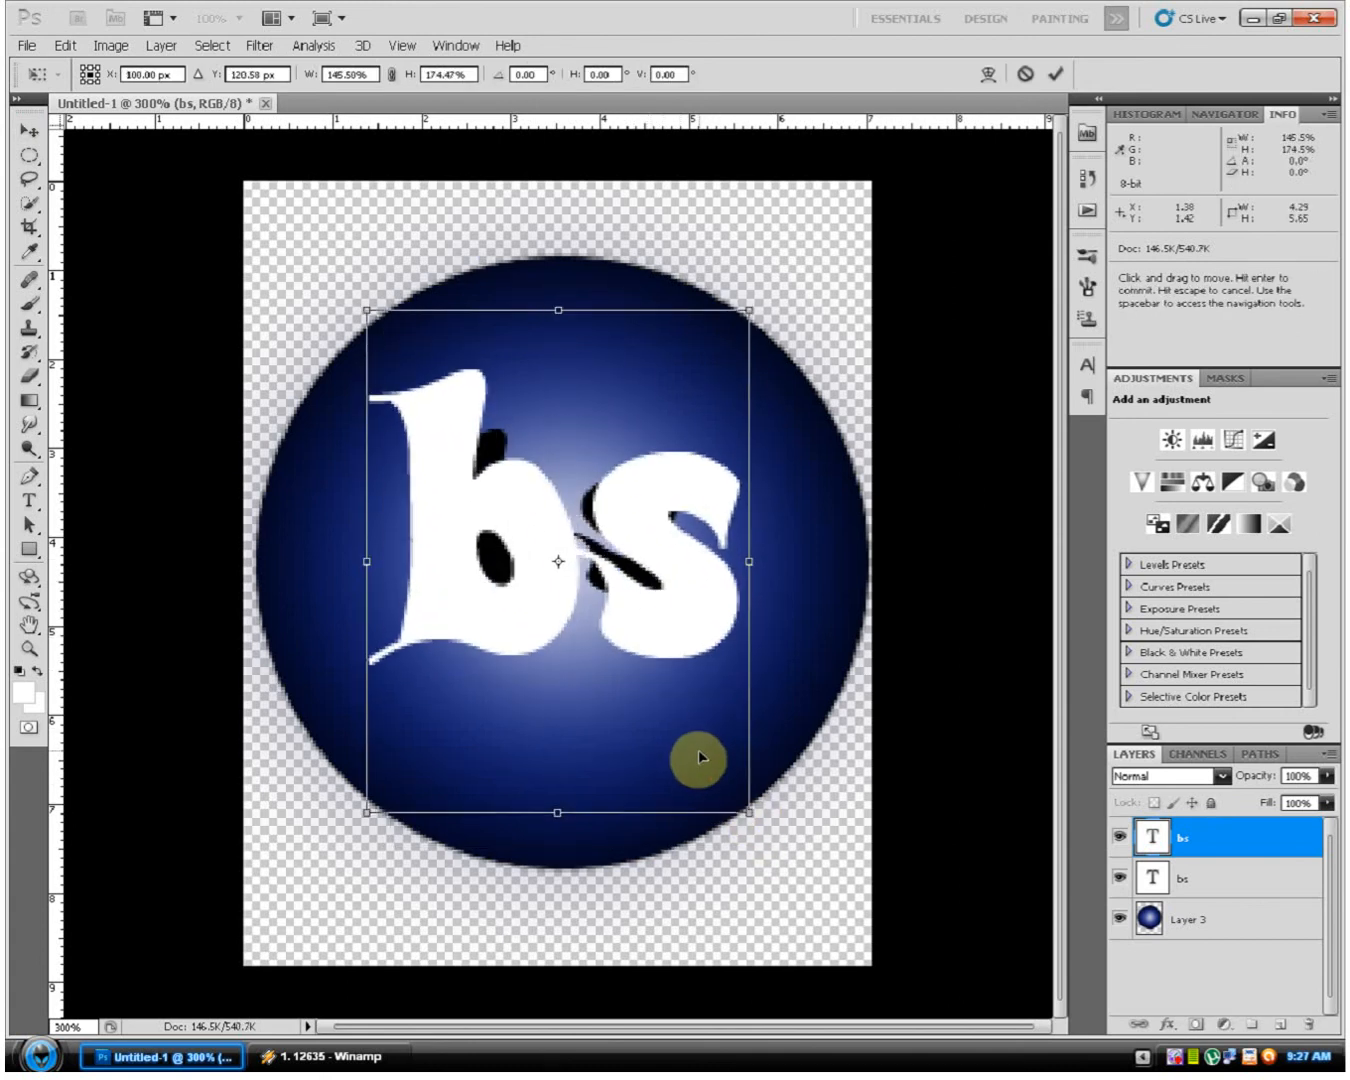
drag(751, 828, 779, 882)
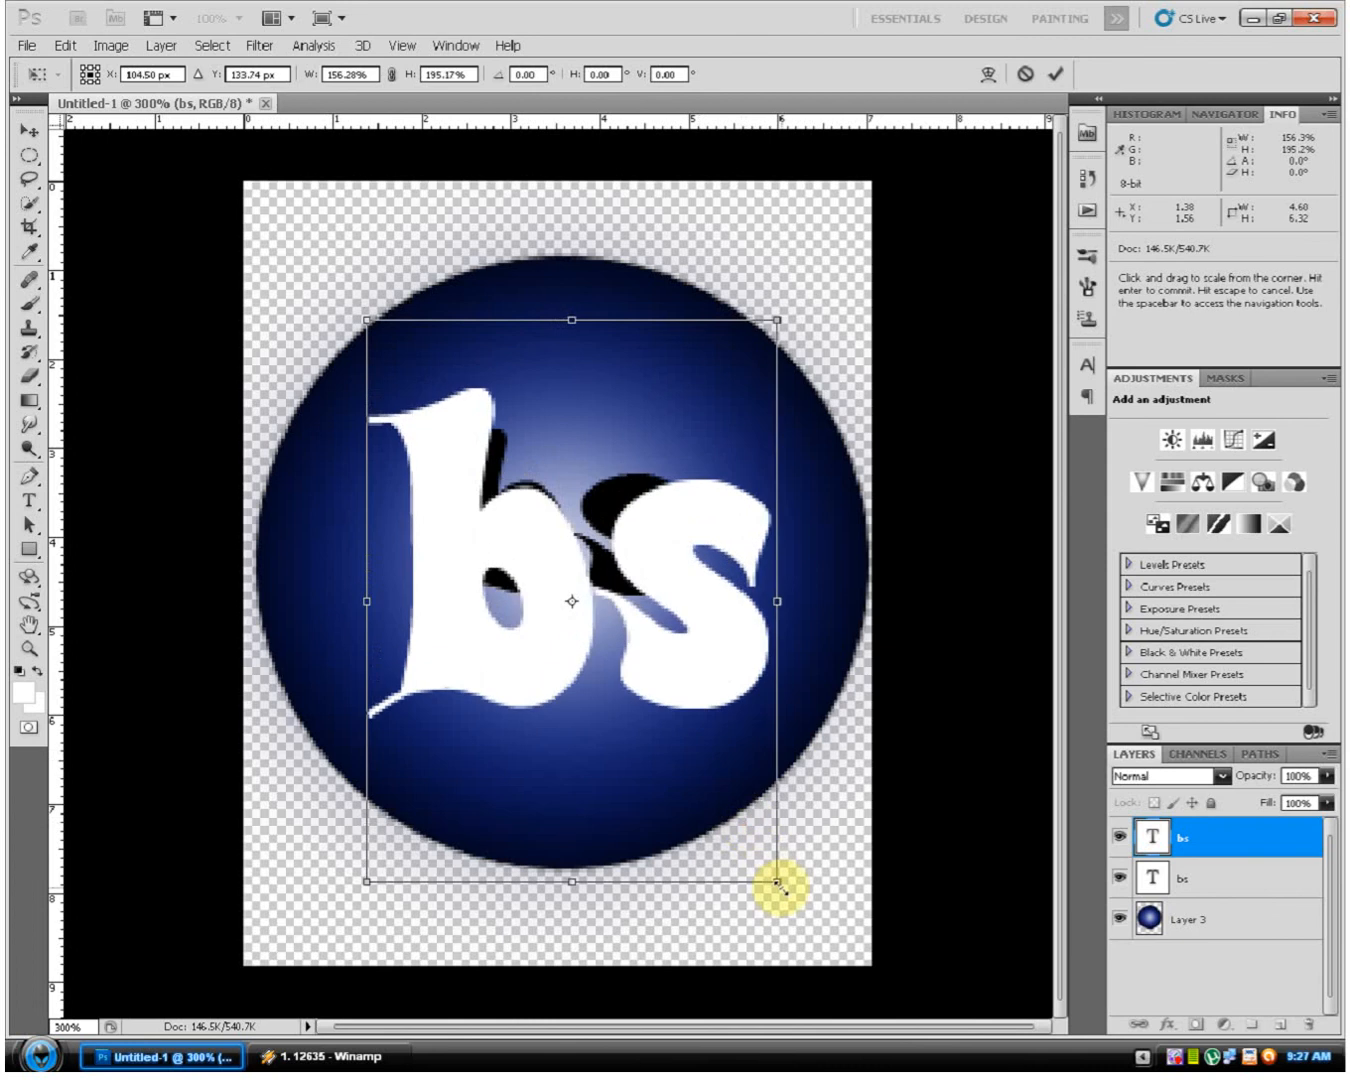
drag(724, 829, 725, 822)
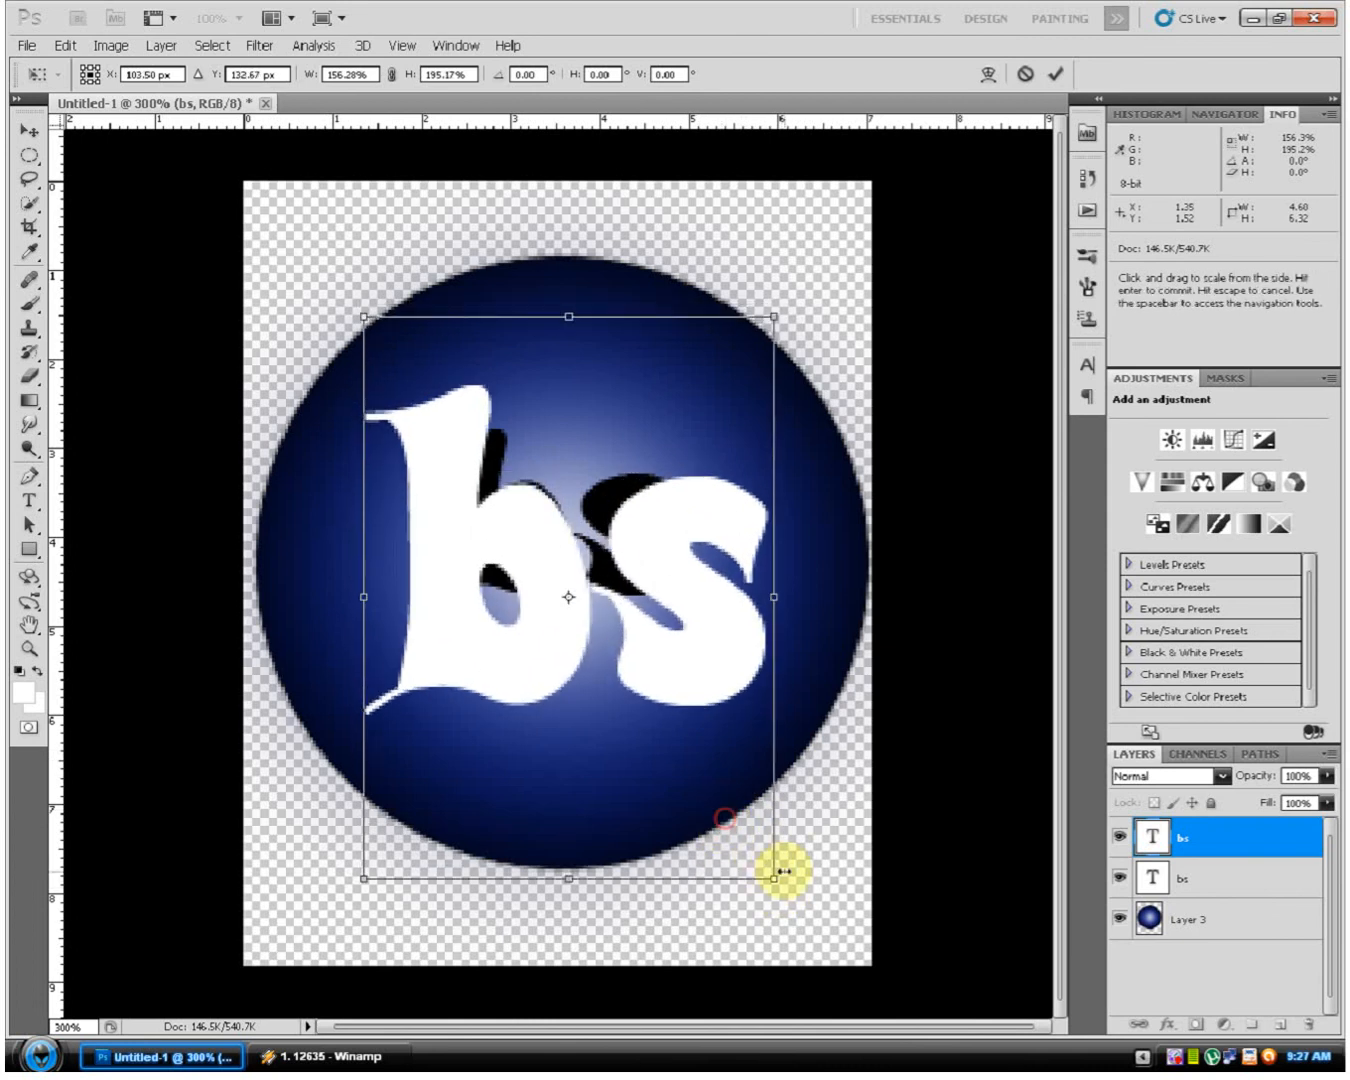
drag(776, 877, 732, 840)
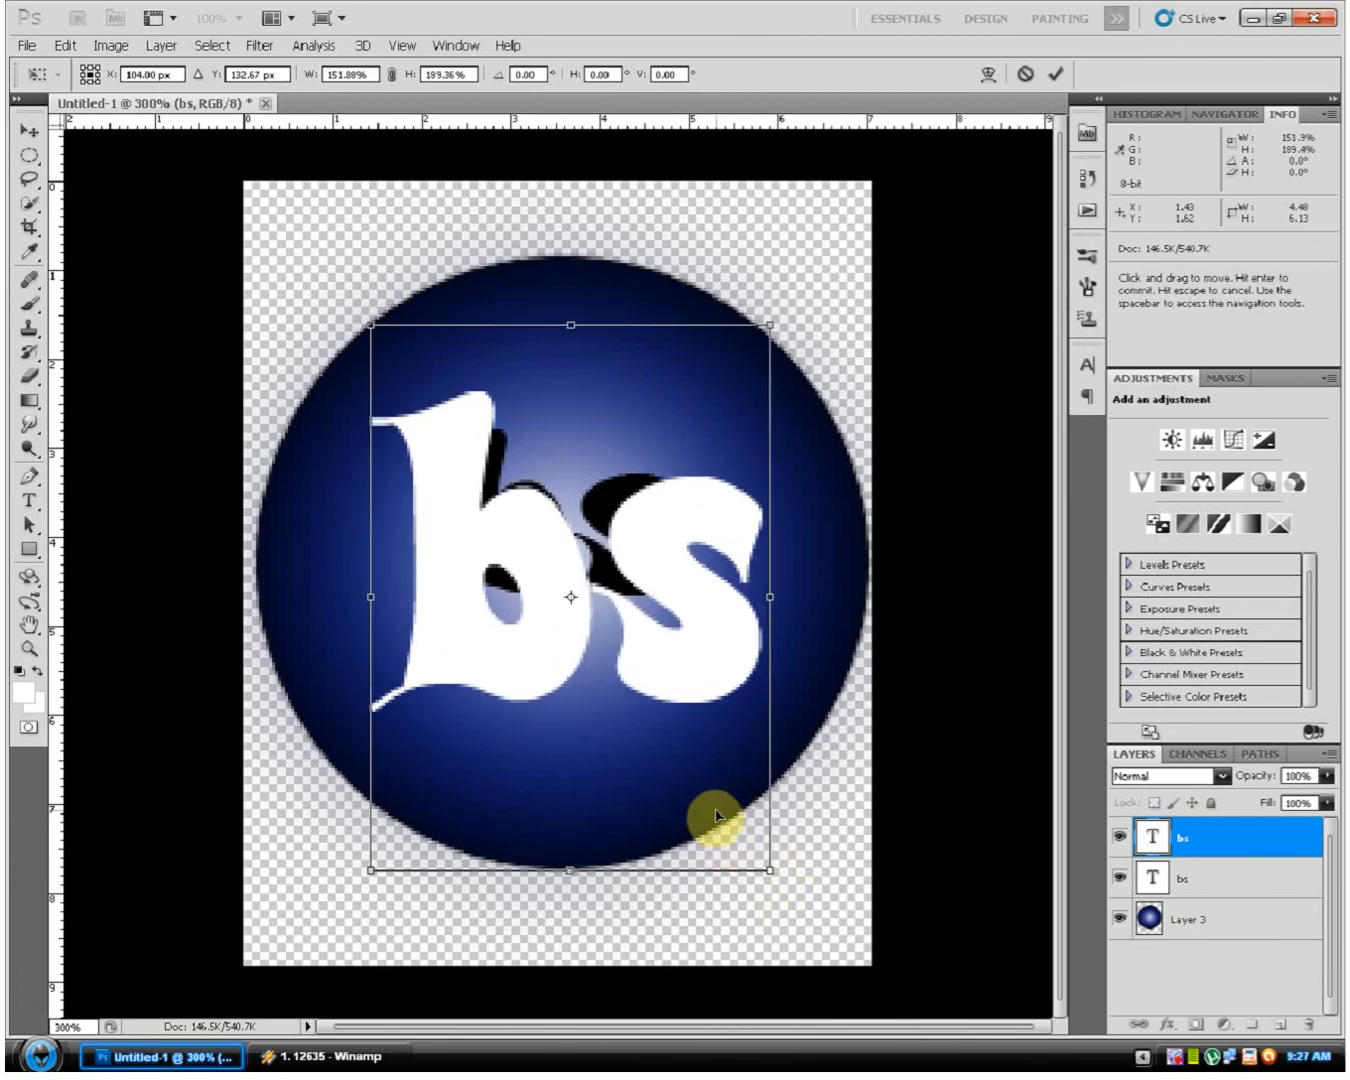
double_click(715, 812)
click(1327, 780)
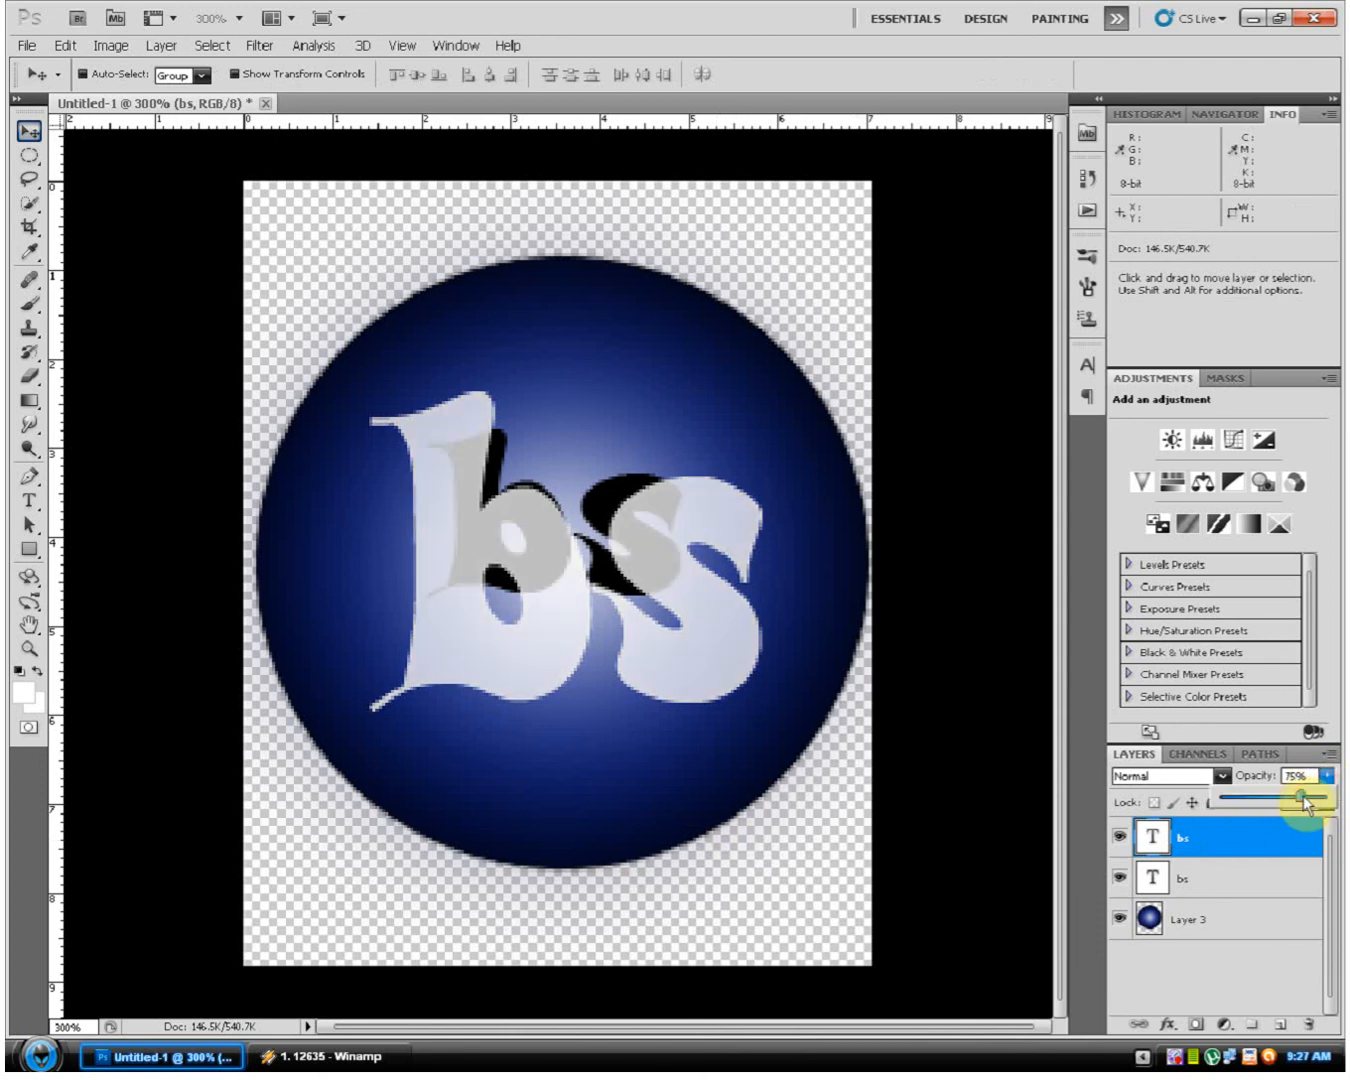
Step: Scale the black "bs" text to about 171% width and 187% height as an offset shadow, and reduce its opacity to 51%
click(1258, 877)
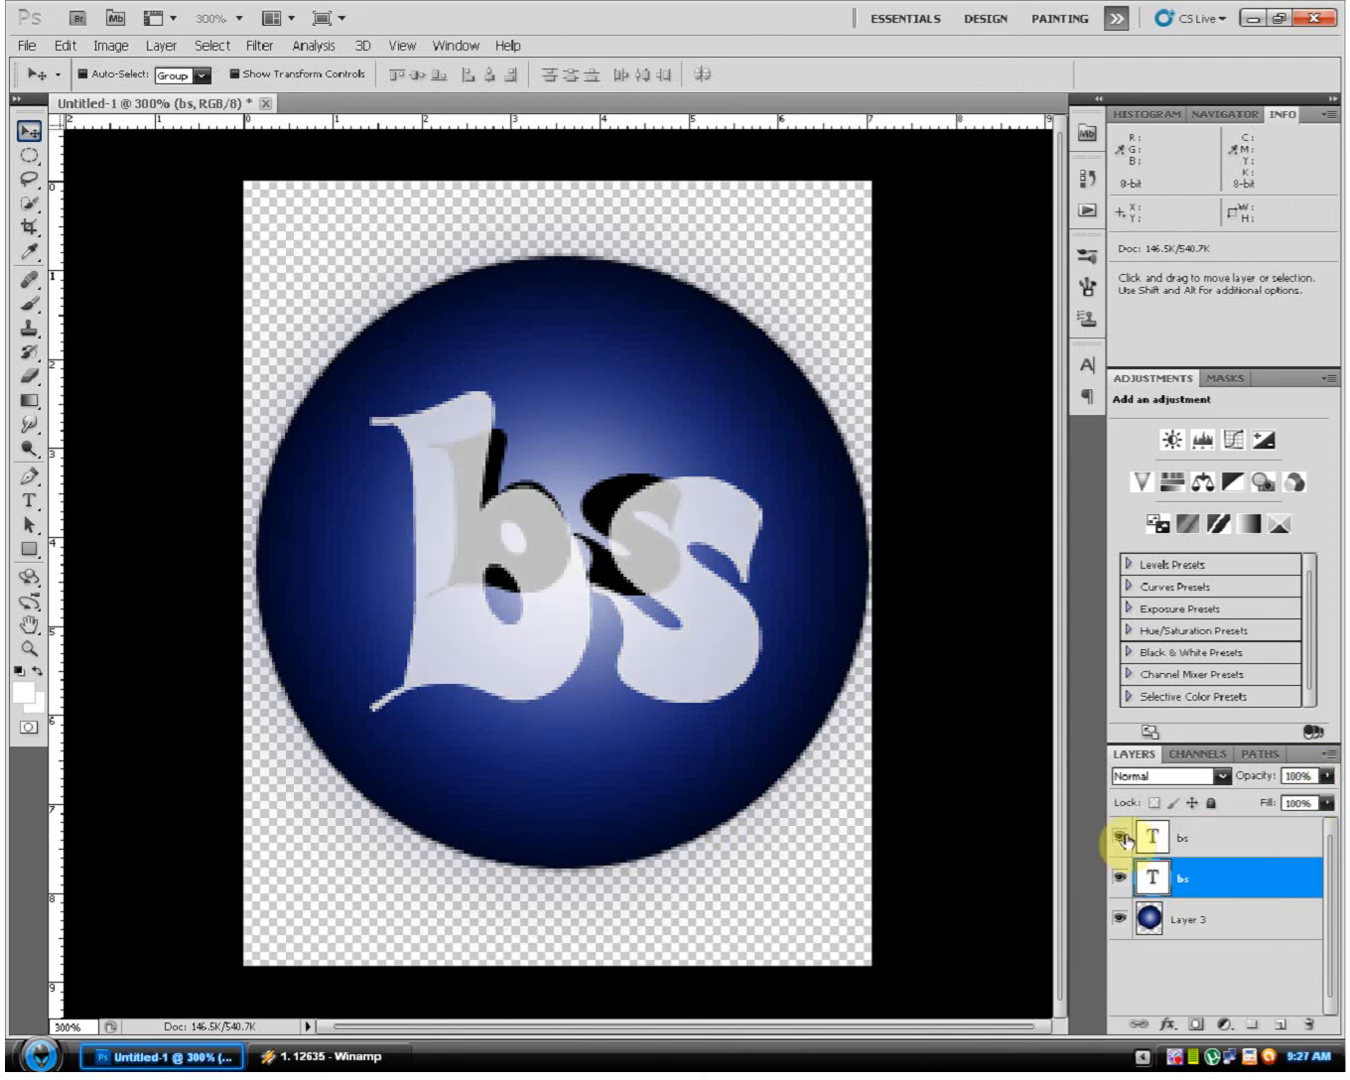
key(ctrl+t)
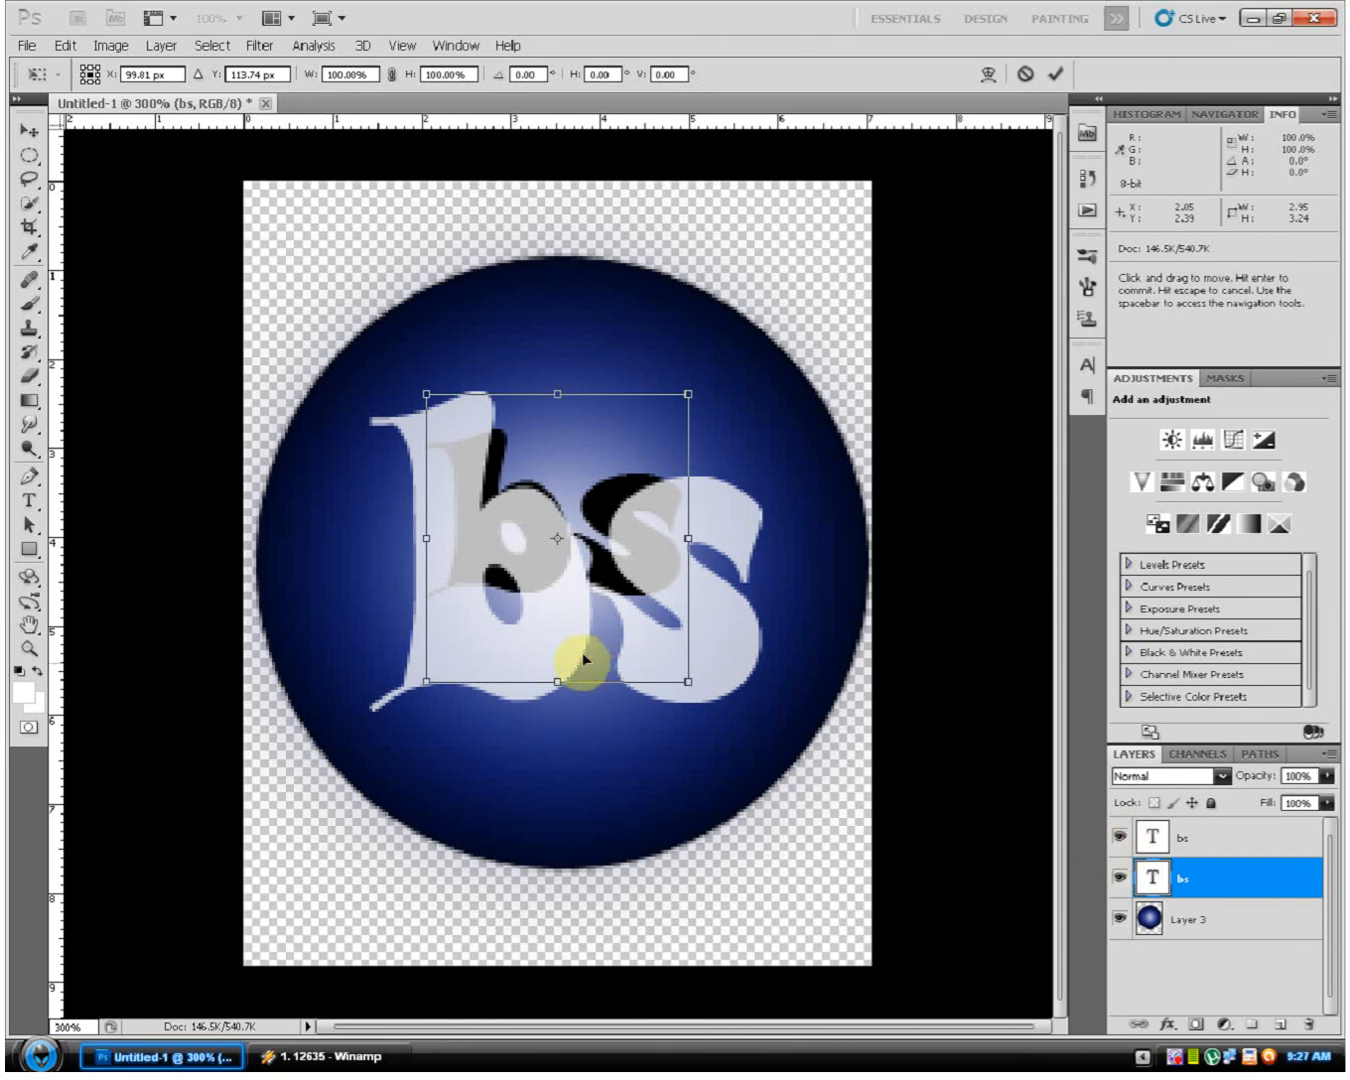
drag(590, 631, 537, 590)
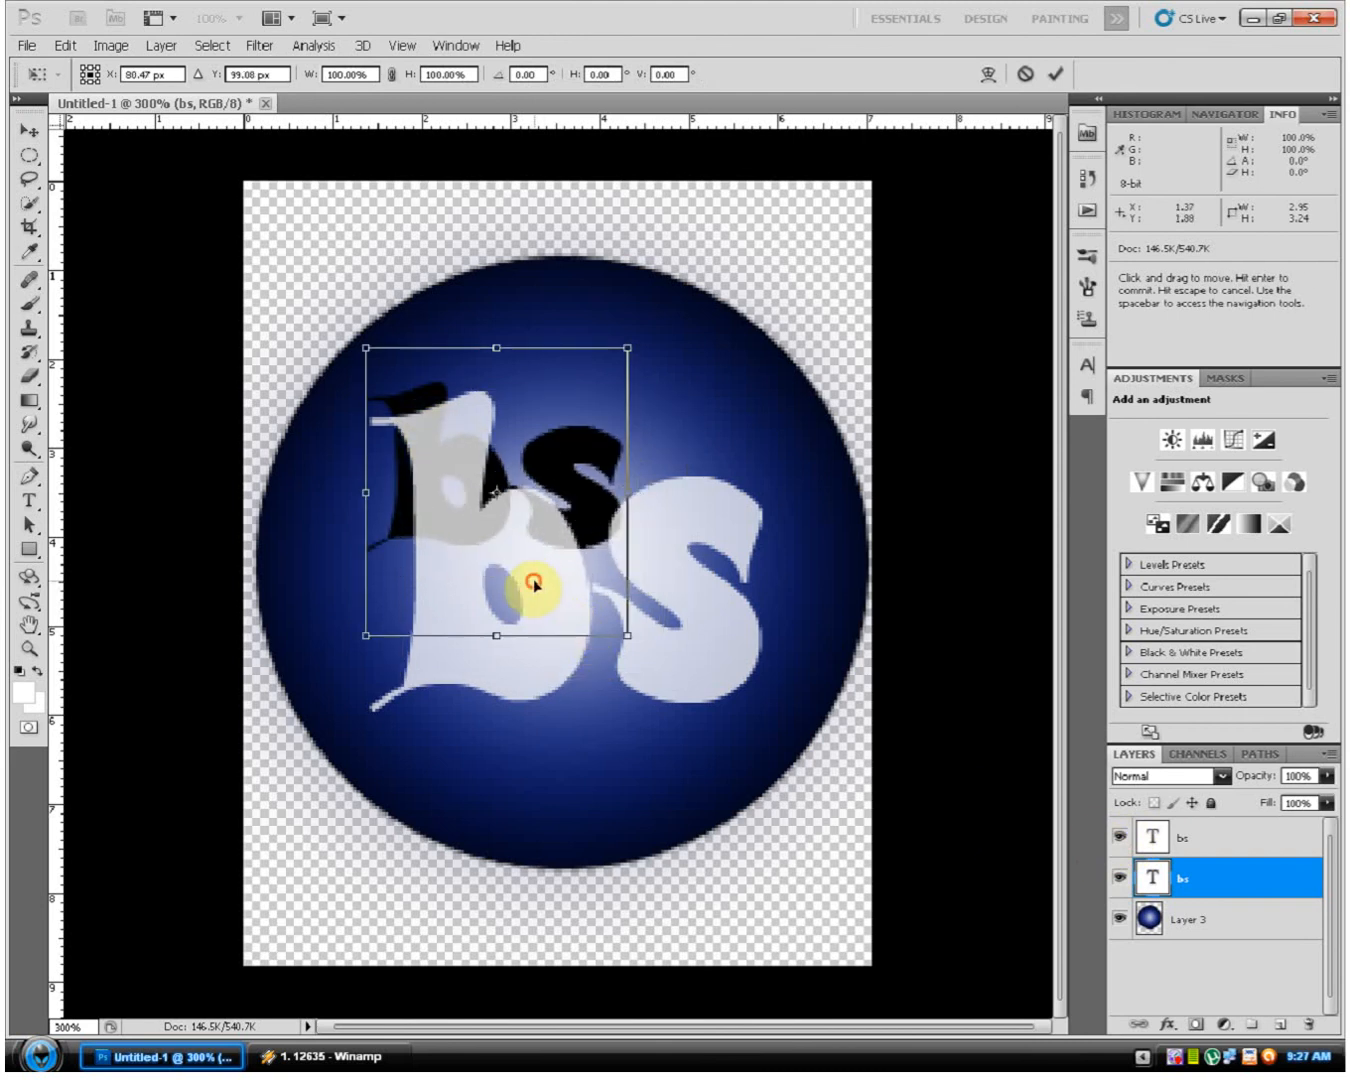
drag(620, 637, 816, 884)
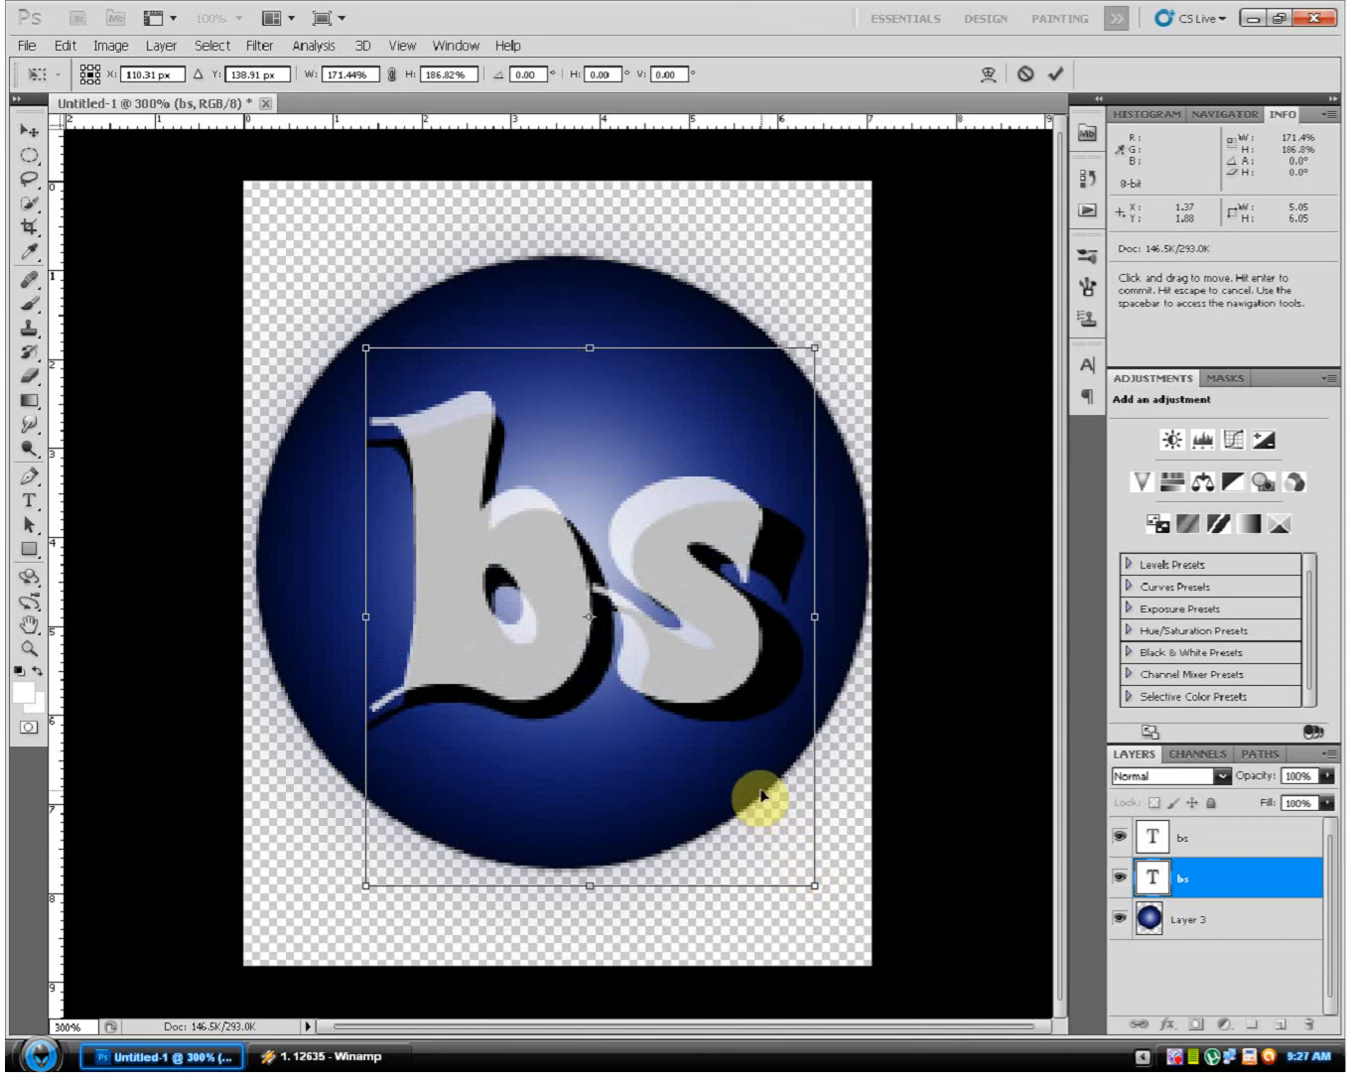
double_click(761, 798)
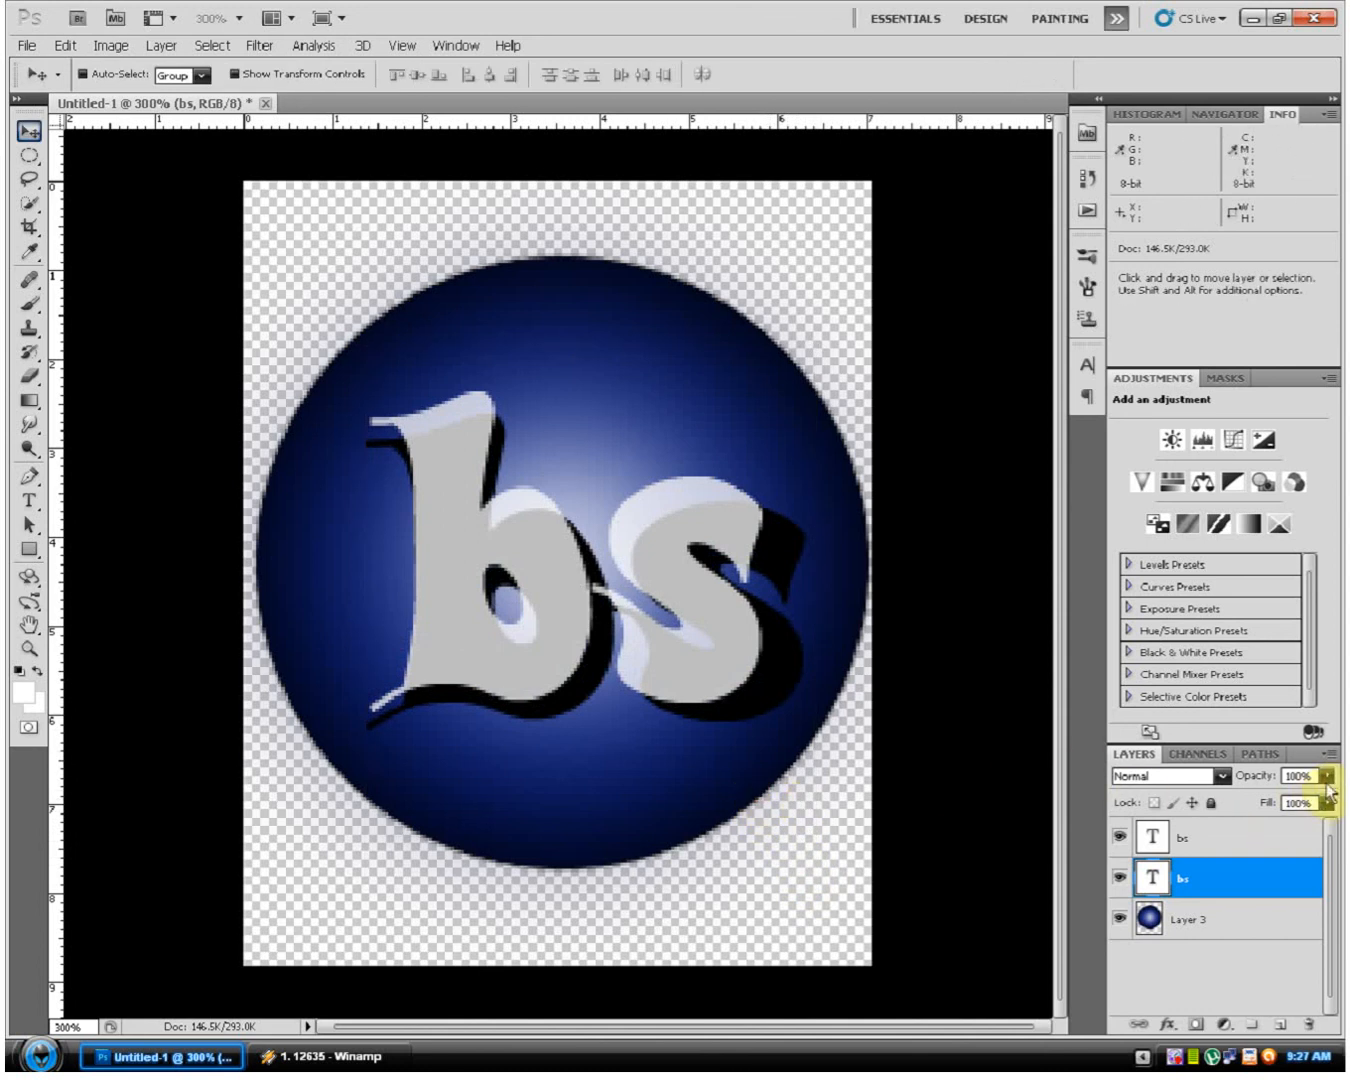
drag(1326, 785, 1276, 801)
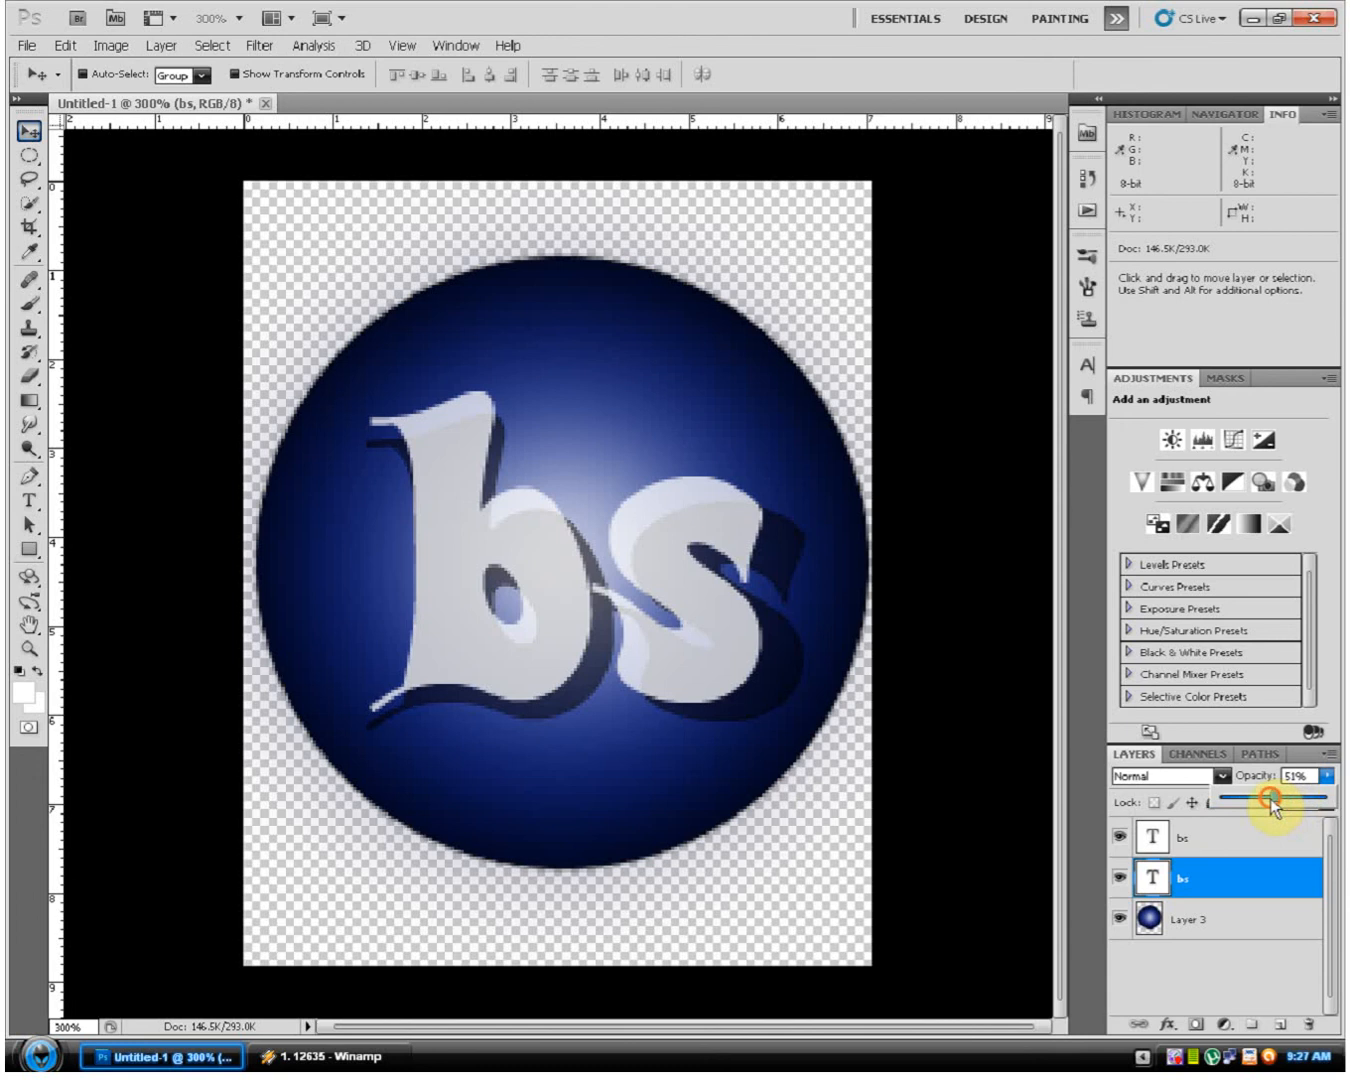
Step: Raise the opacity of the white "bs" text layer to about 84% and deselect all layers
click(1255, 839)
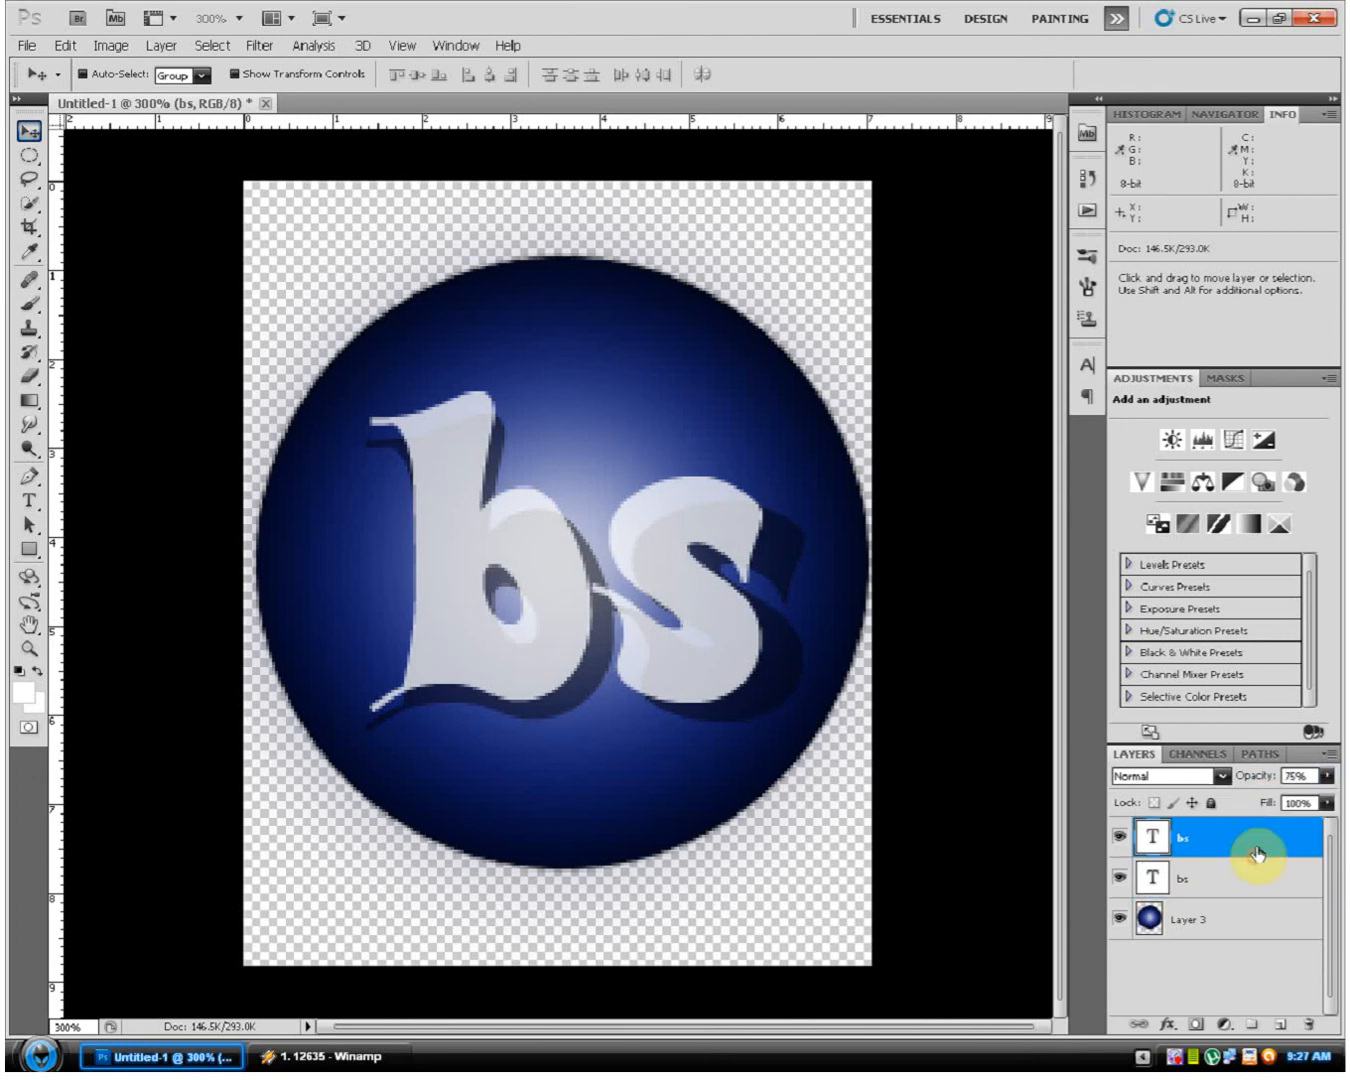
mouse_move(1331, 780)
mouse_down()
mouse_move(1303, 794)
mouse_move(1313, 802)
mouse_up()
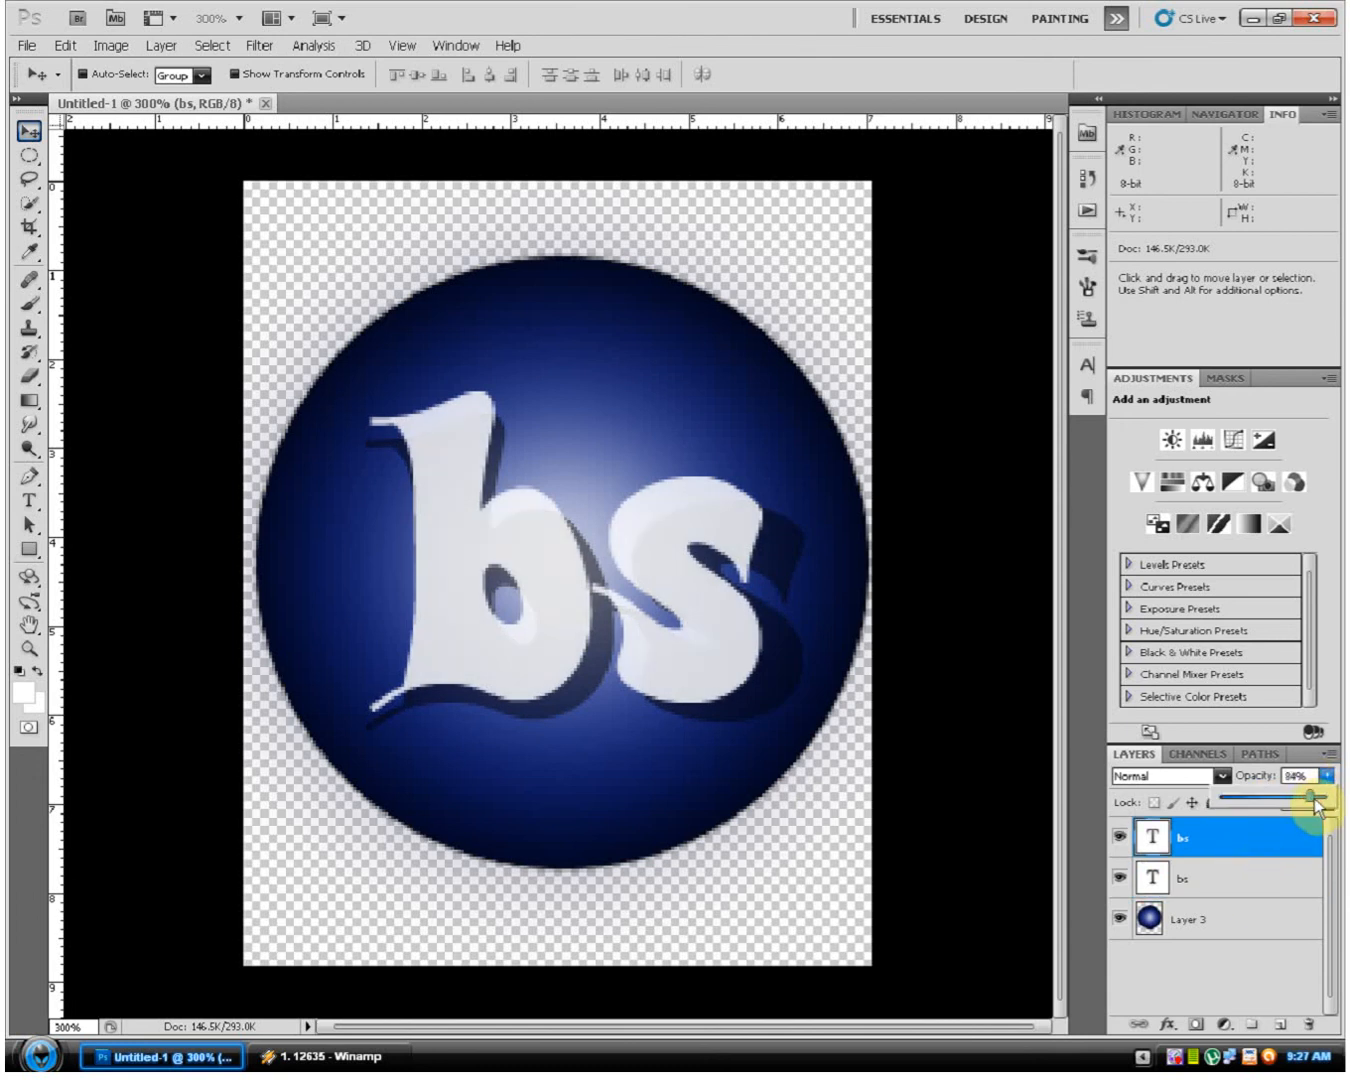
click(1221, 953)
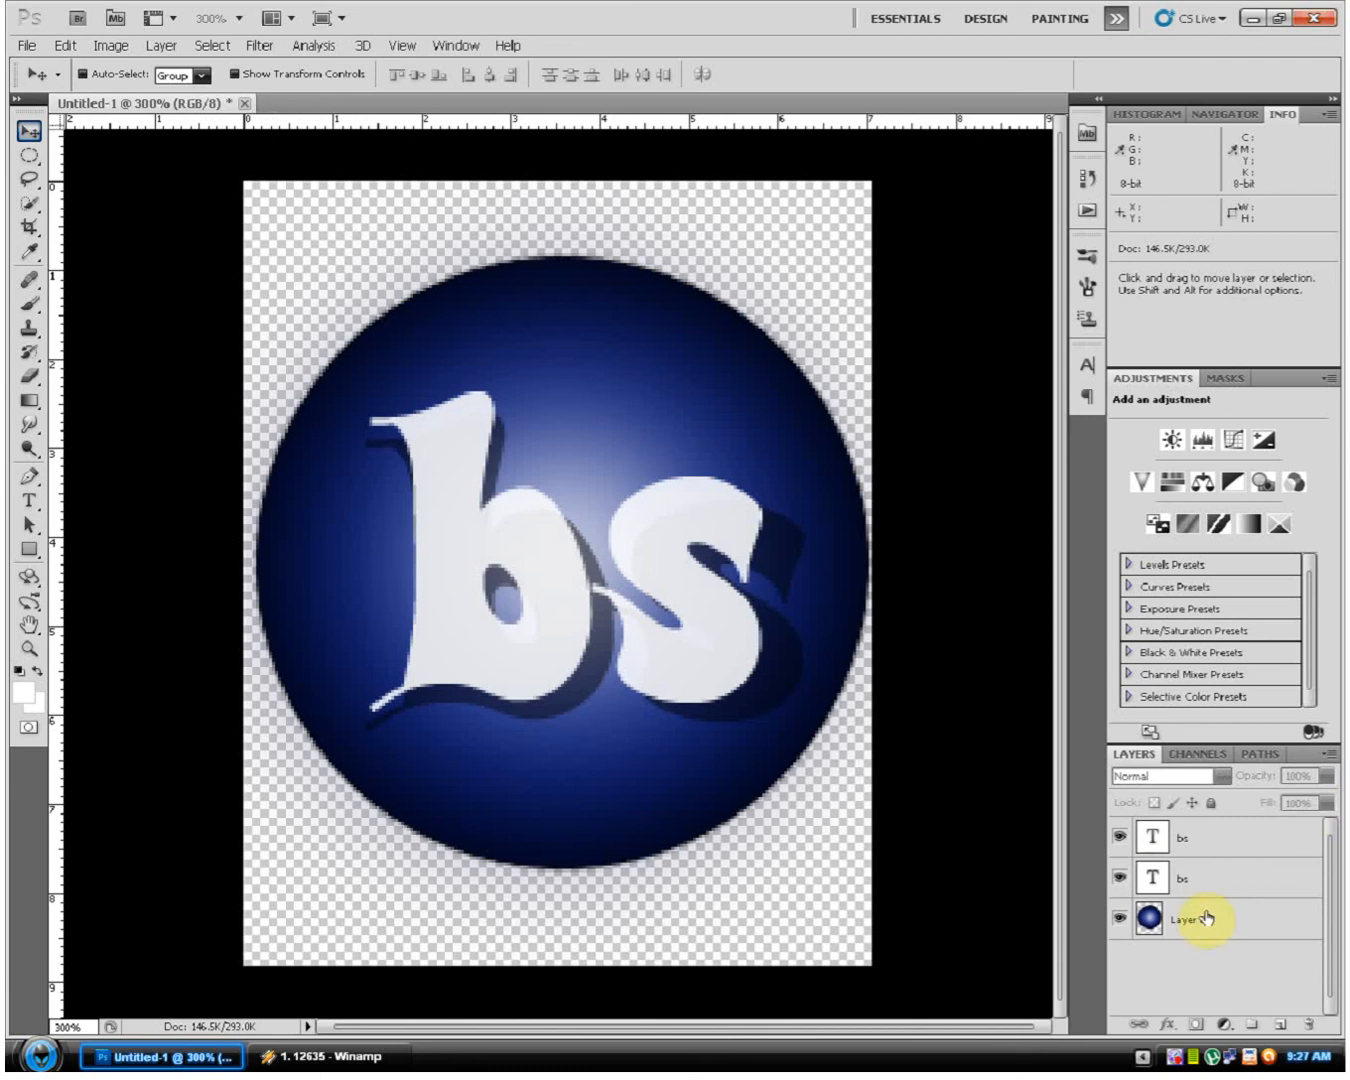
Step: Save the image to the Desktop as a non-interlaced PNG named csc
click(23, 48)
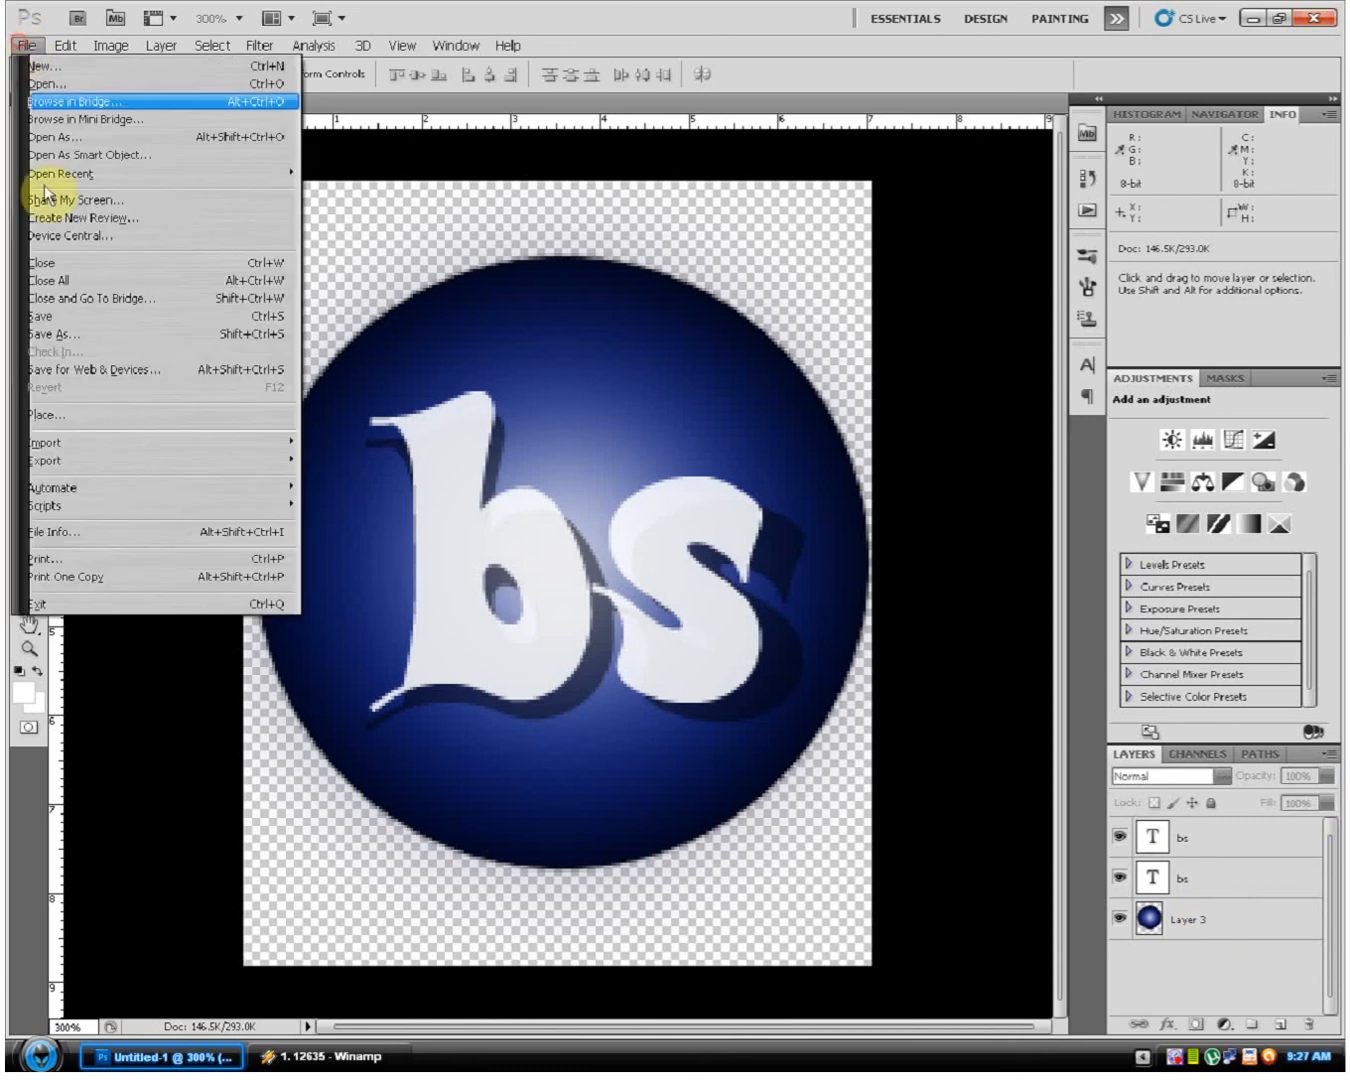
click(80, 330)
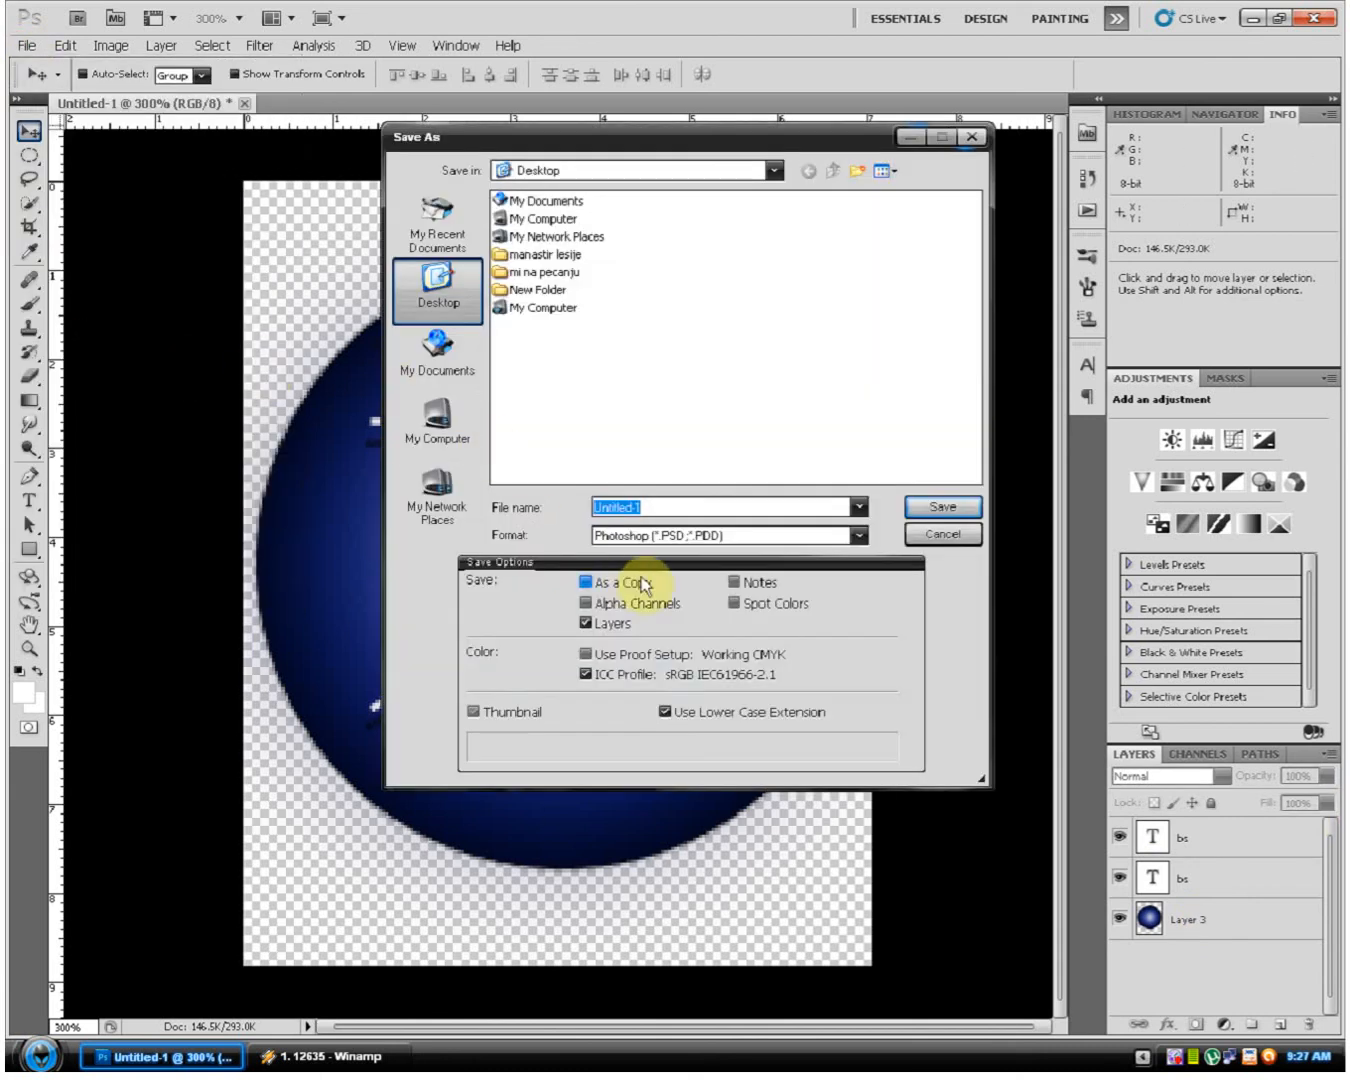
click(651, 535)
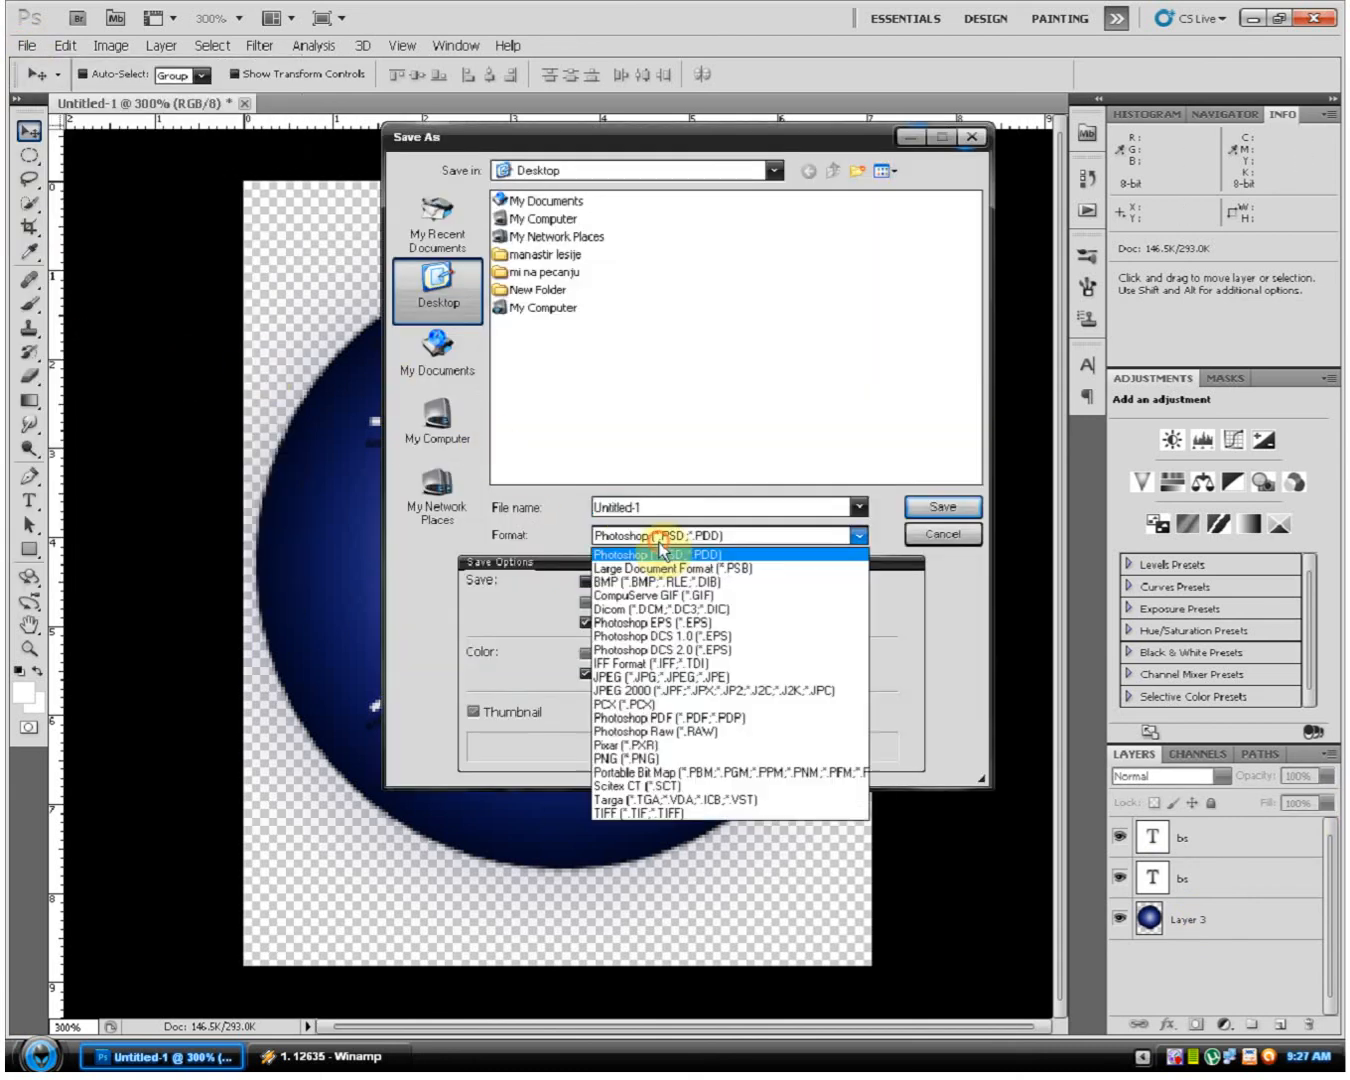
click(663, 758)
double_click(722, 508)
text(cxd)
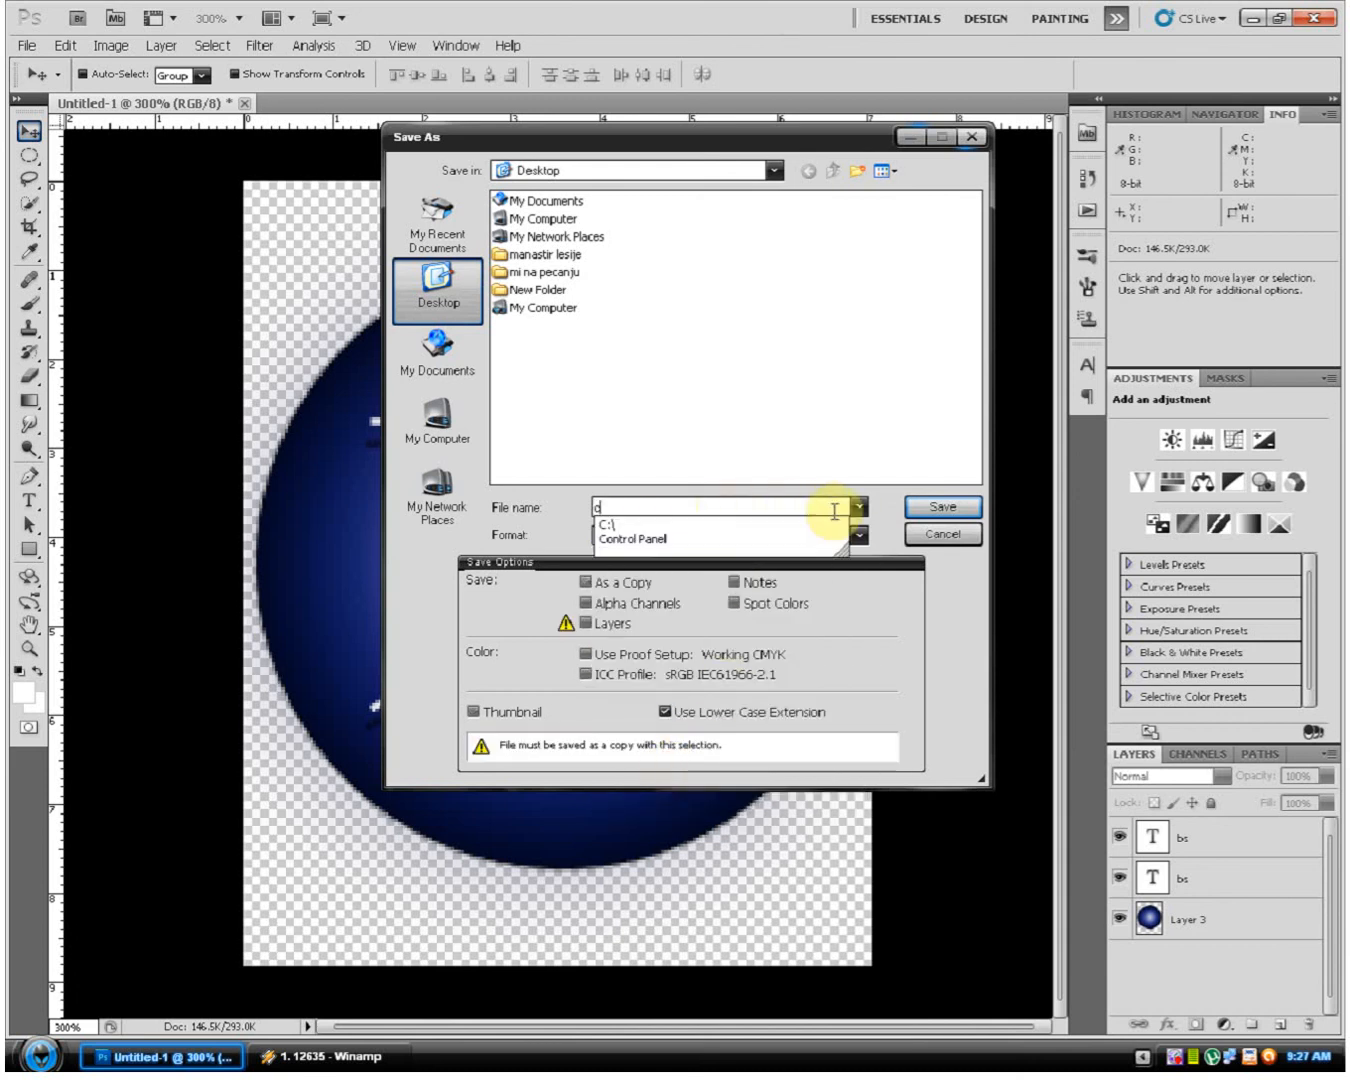
click(922, 513)
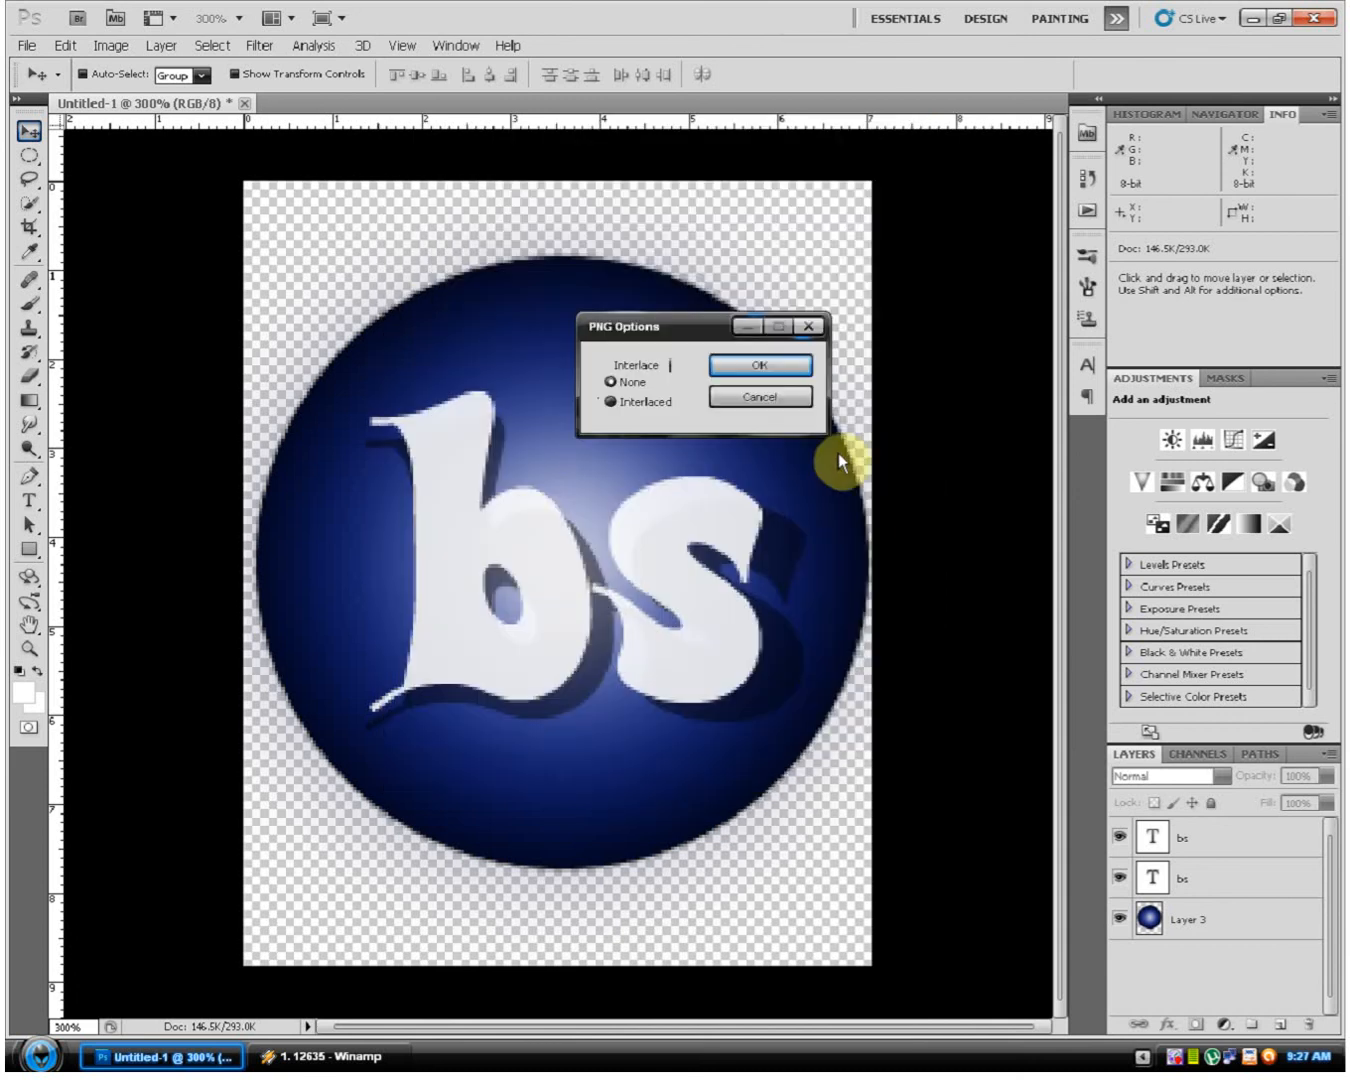
click(765, 370)
Step: Switch to the desktop, view the saved csc.png enlarged in Picasa Photo Viewer, and close the viewer
click(214, 1062)
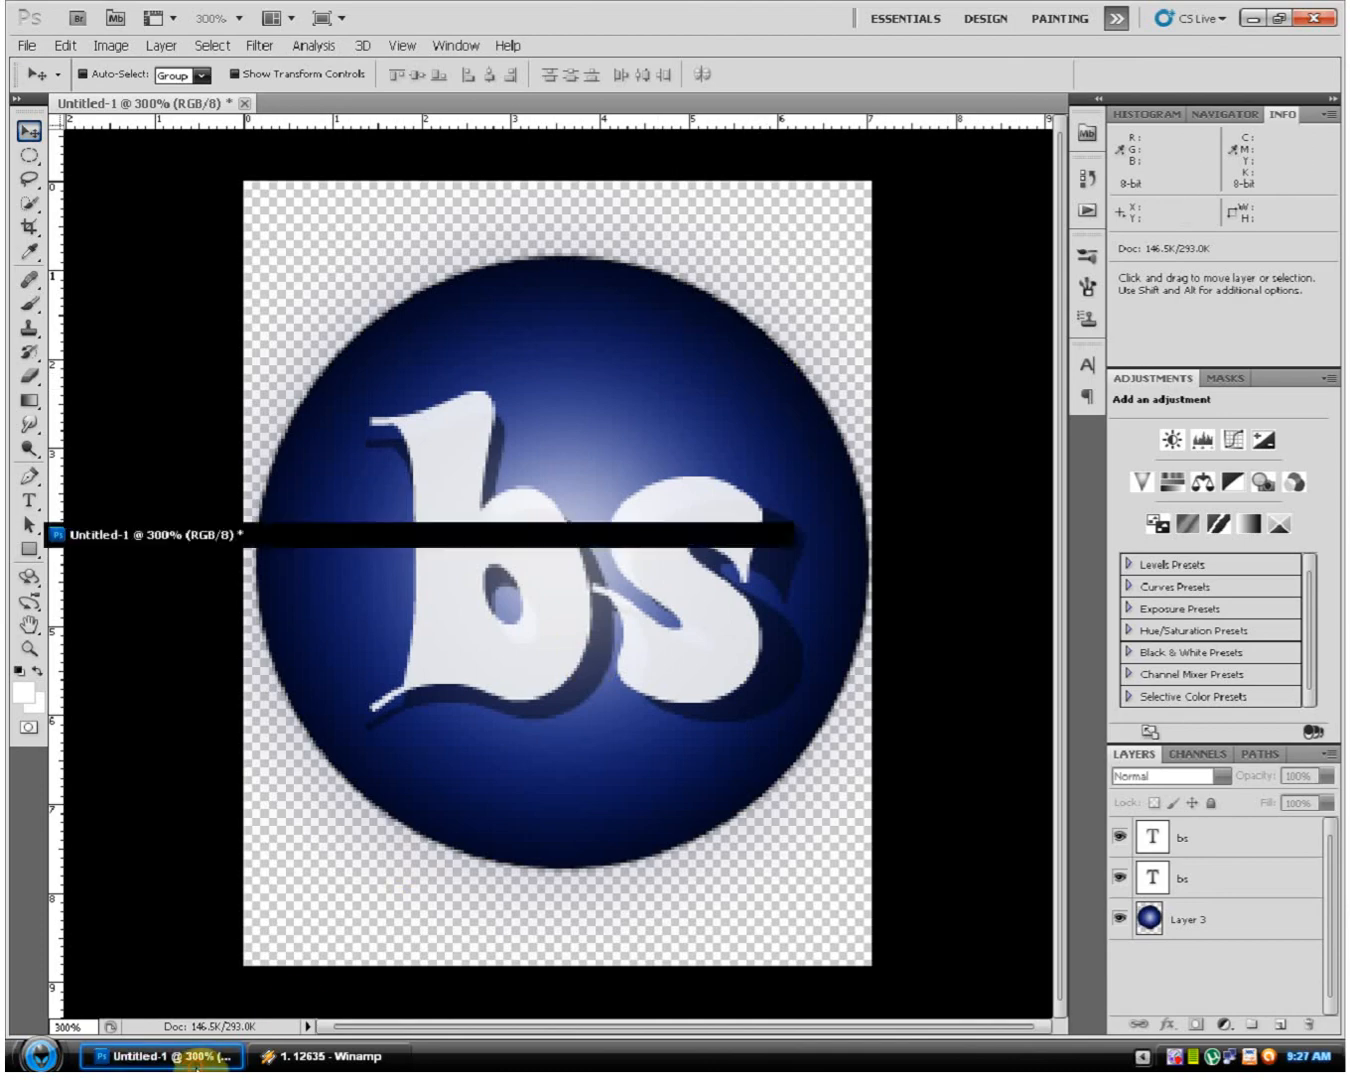
right_click(191, 620)
click(229, 649)
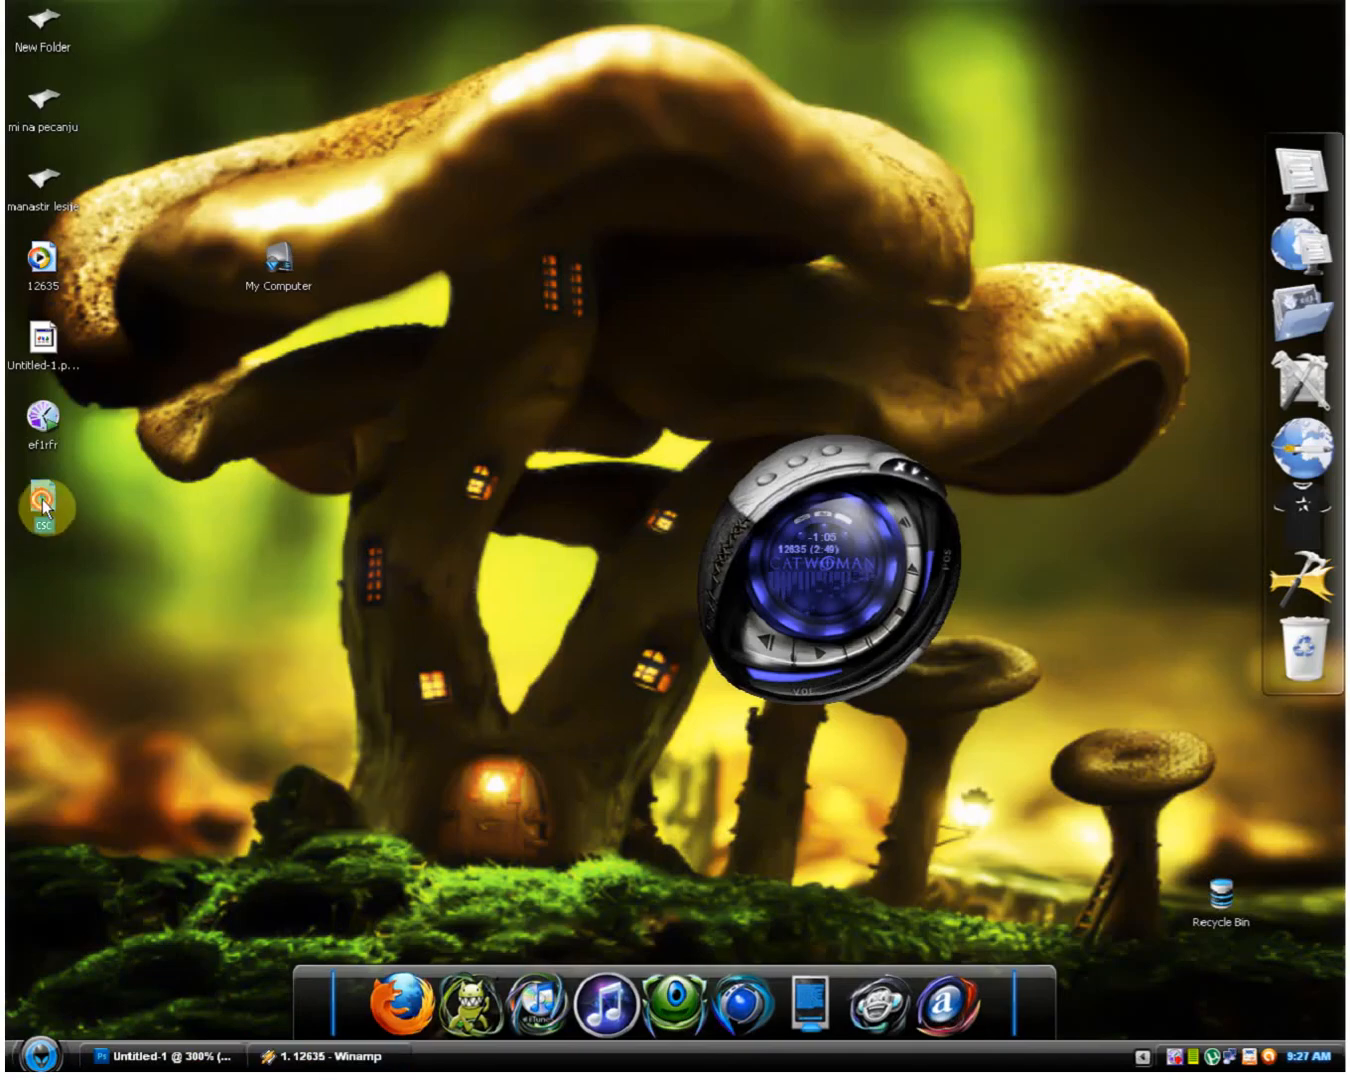
scroll(480, 562, up, 5)
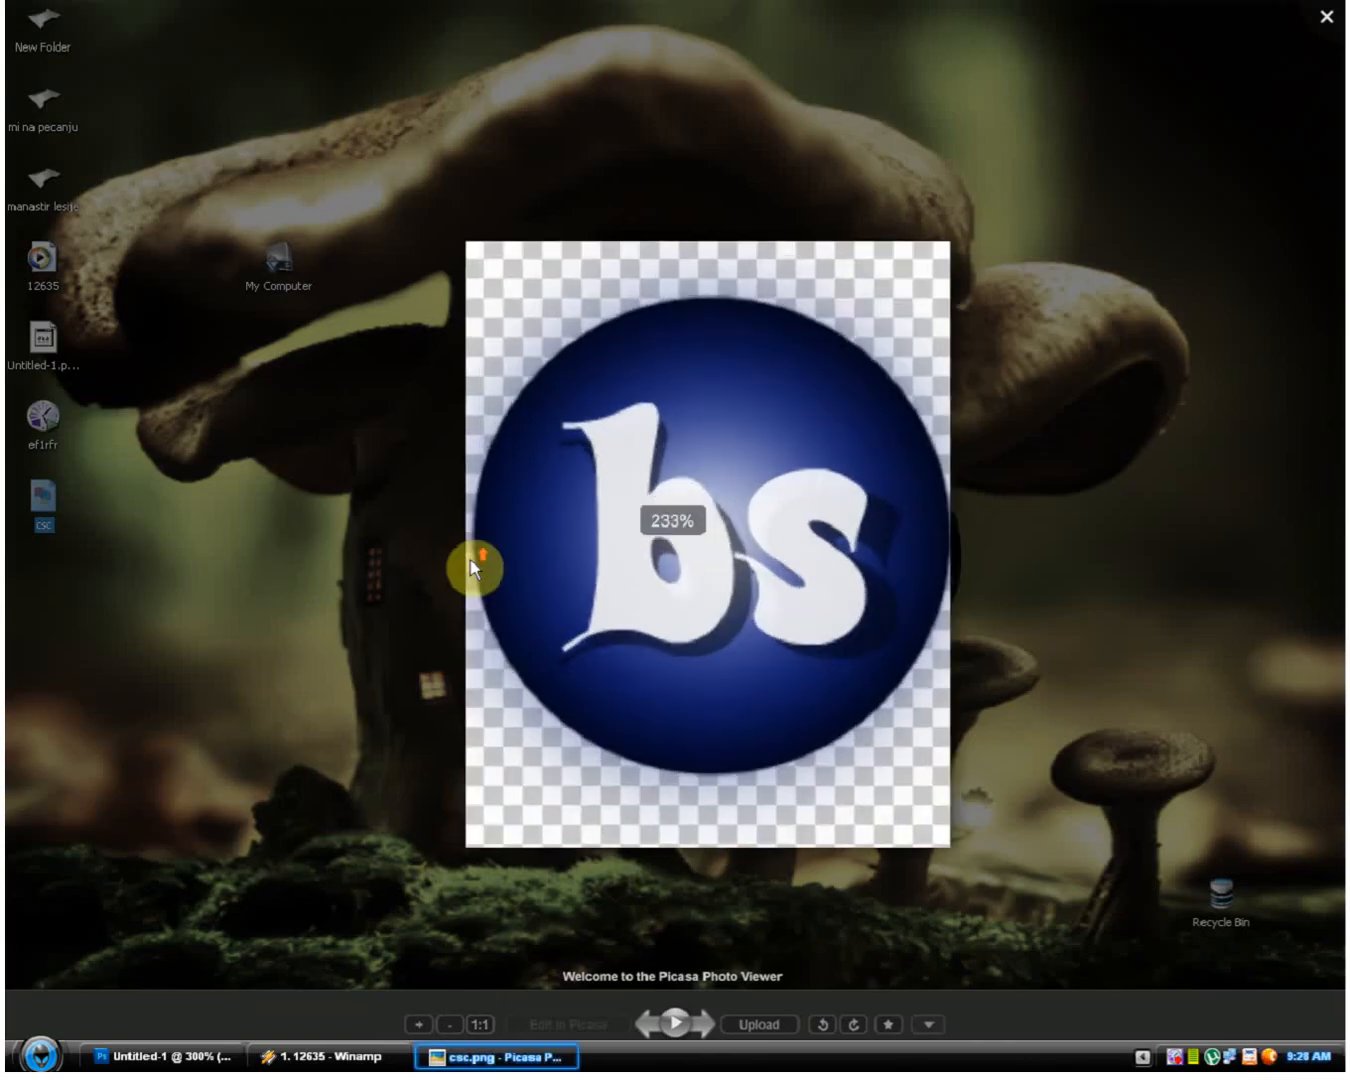
click(1324, 17)
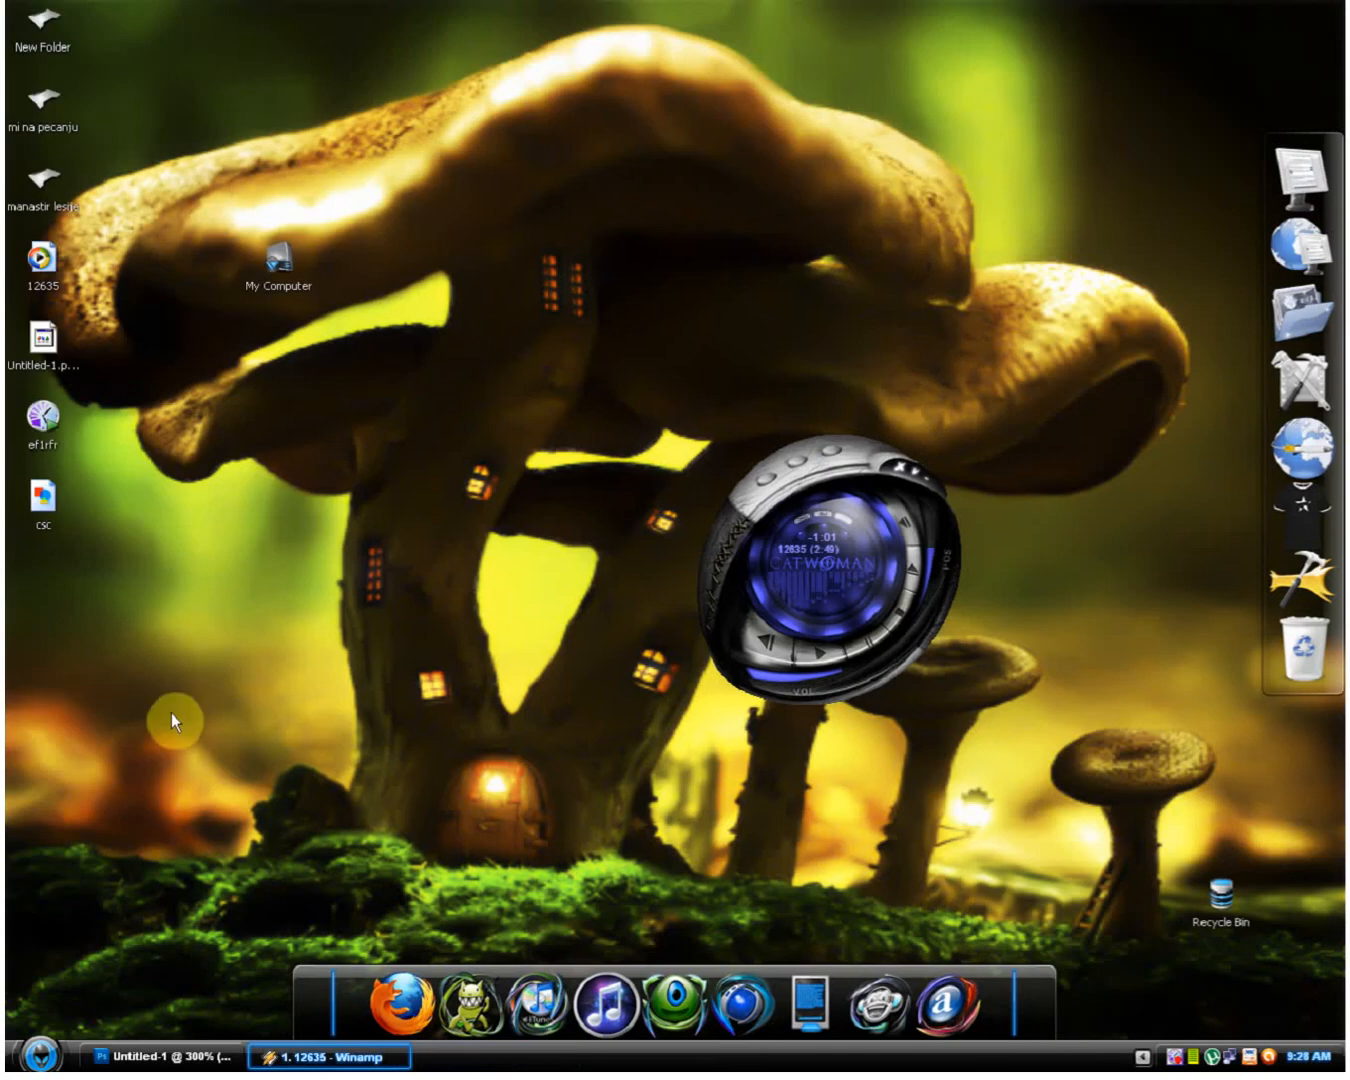